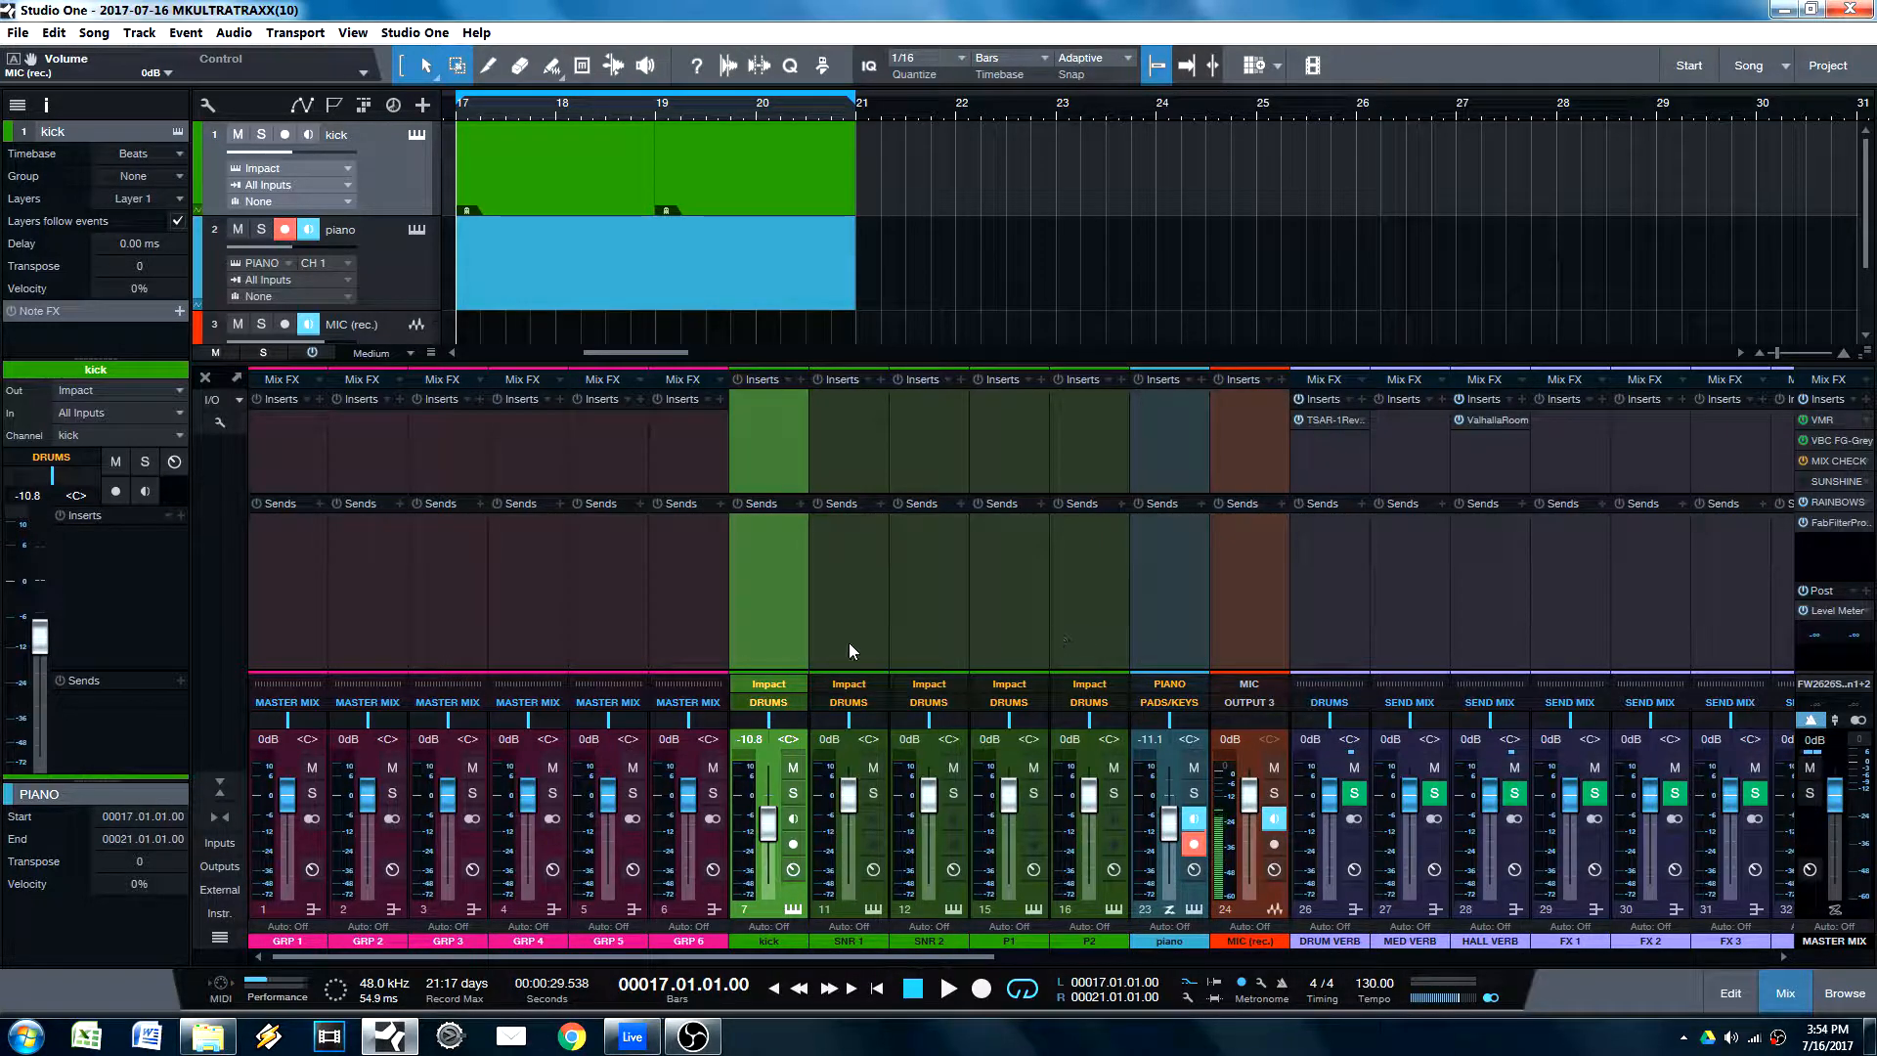
# Step: Add a send to HALL VERB on the kick channel
pyautogui.click(800, 501)
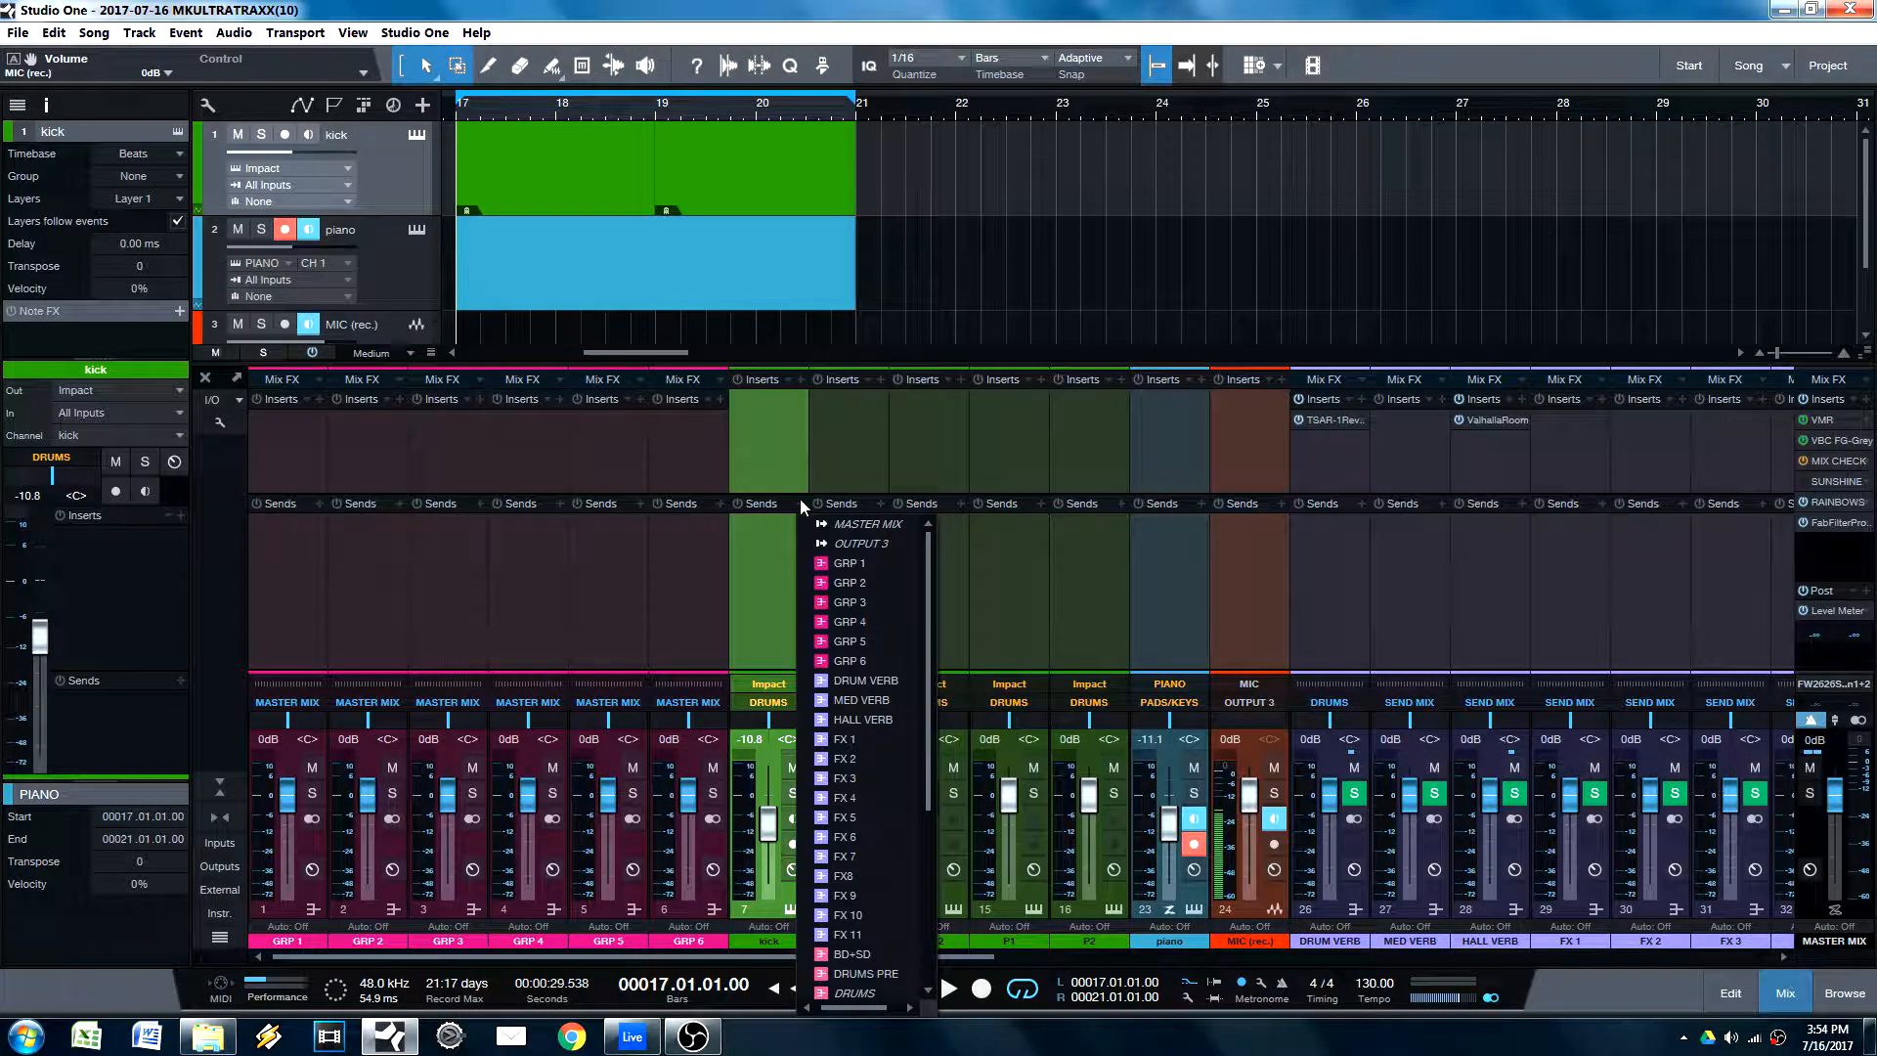
pyautogui.click(856, 720)
# Step: Copy the kick's HALL VERB send onto the SNR 1, SNR 2, P1 and P2 channels one by one
pyautogui.click(831, 589)
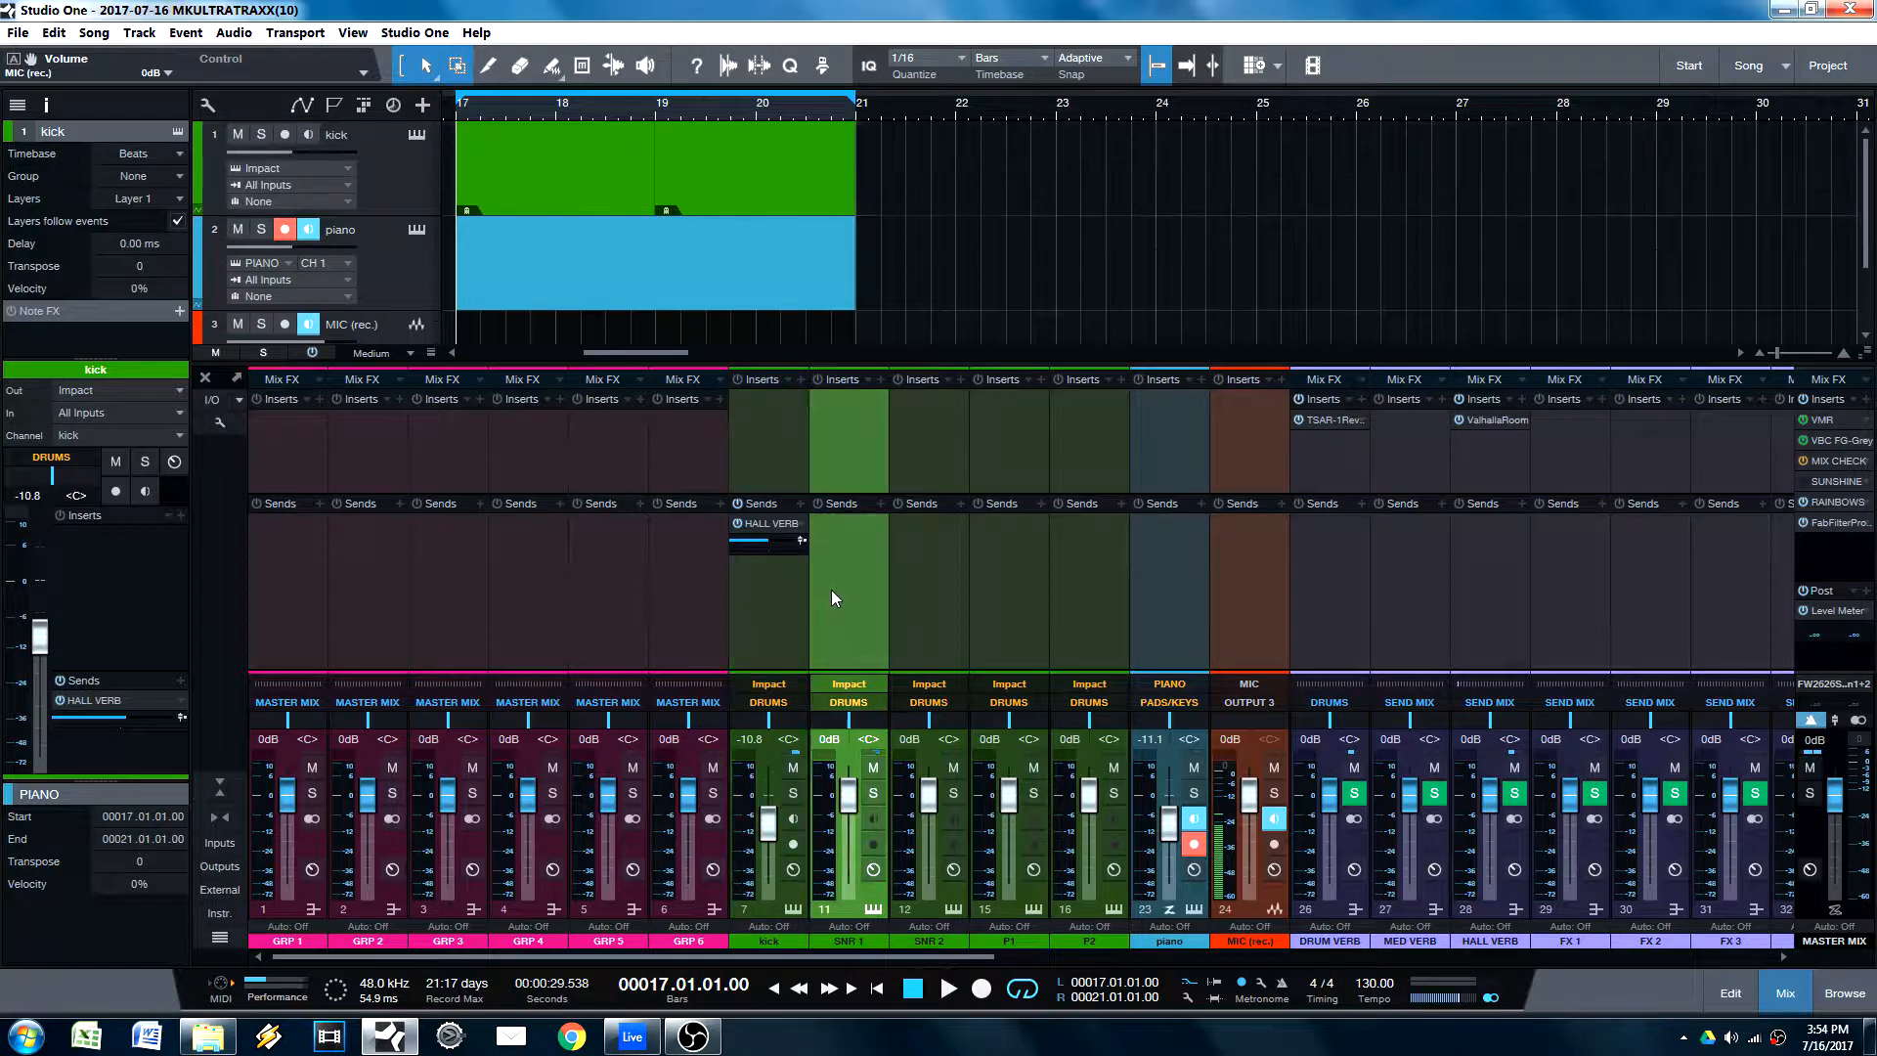
pyautogui.click(929, 597)
pyautogui.click(853, 593)
pyautogui.click(941, 650)
pyautogui.click(1013, 649)
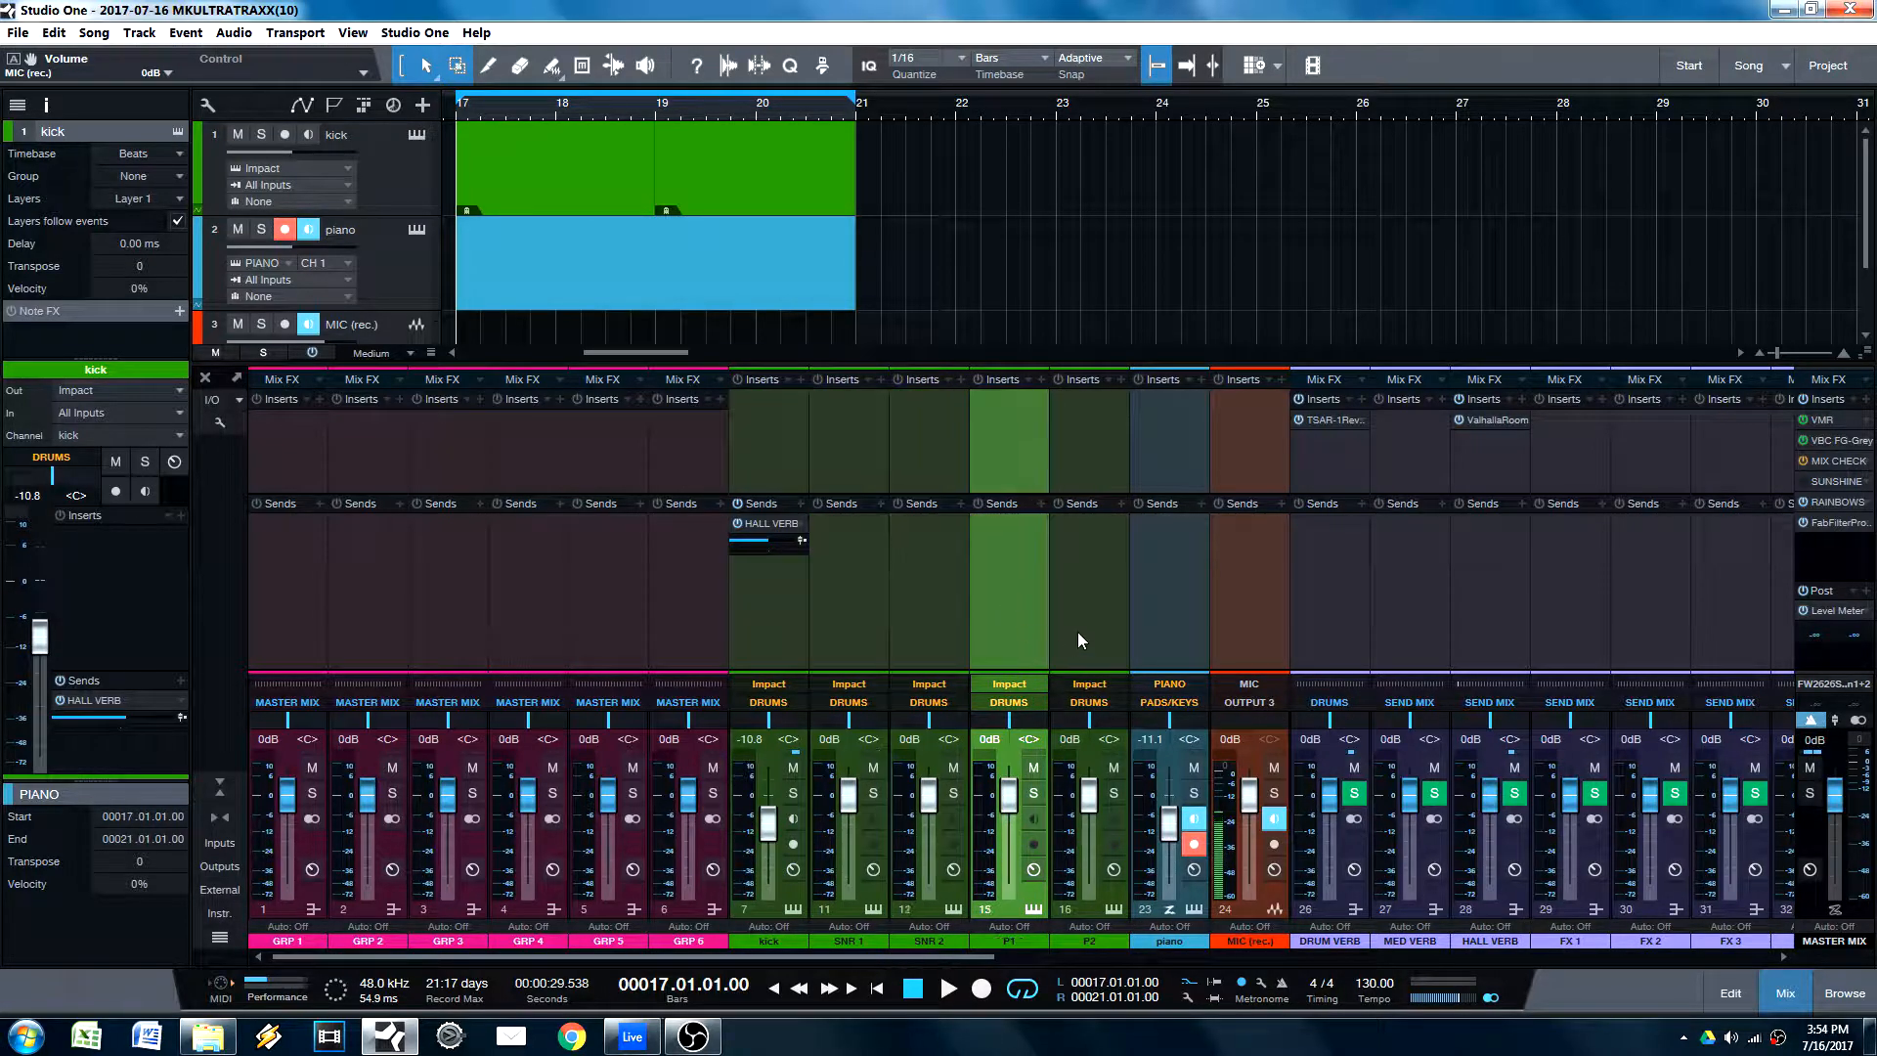
pyautogui.click(1079, 632)
pyautogui.click(977, 610)
pyautogui.click(929, 608)
pyautogui.click(870, 616)
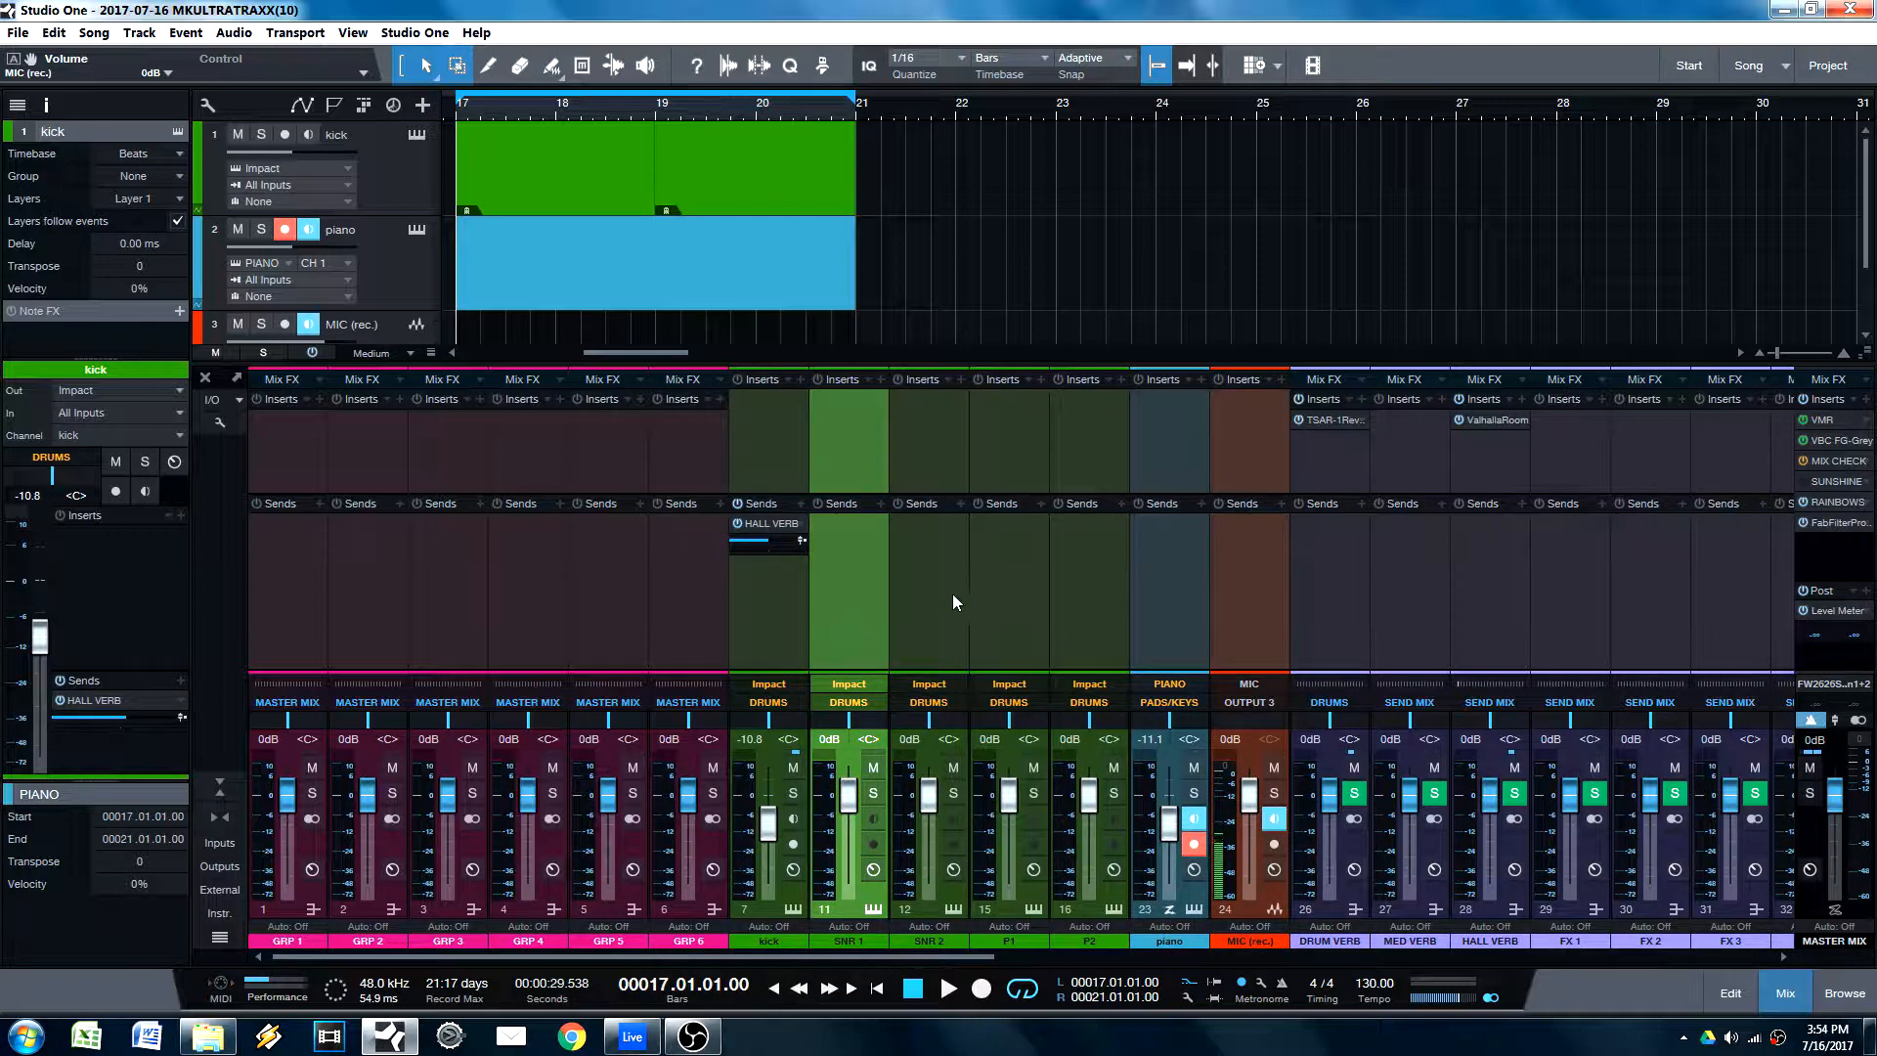
pyautogui.moveTo(767, 526); pyautogui.dragTo(1081, 530)
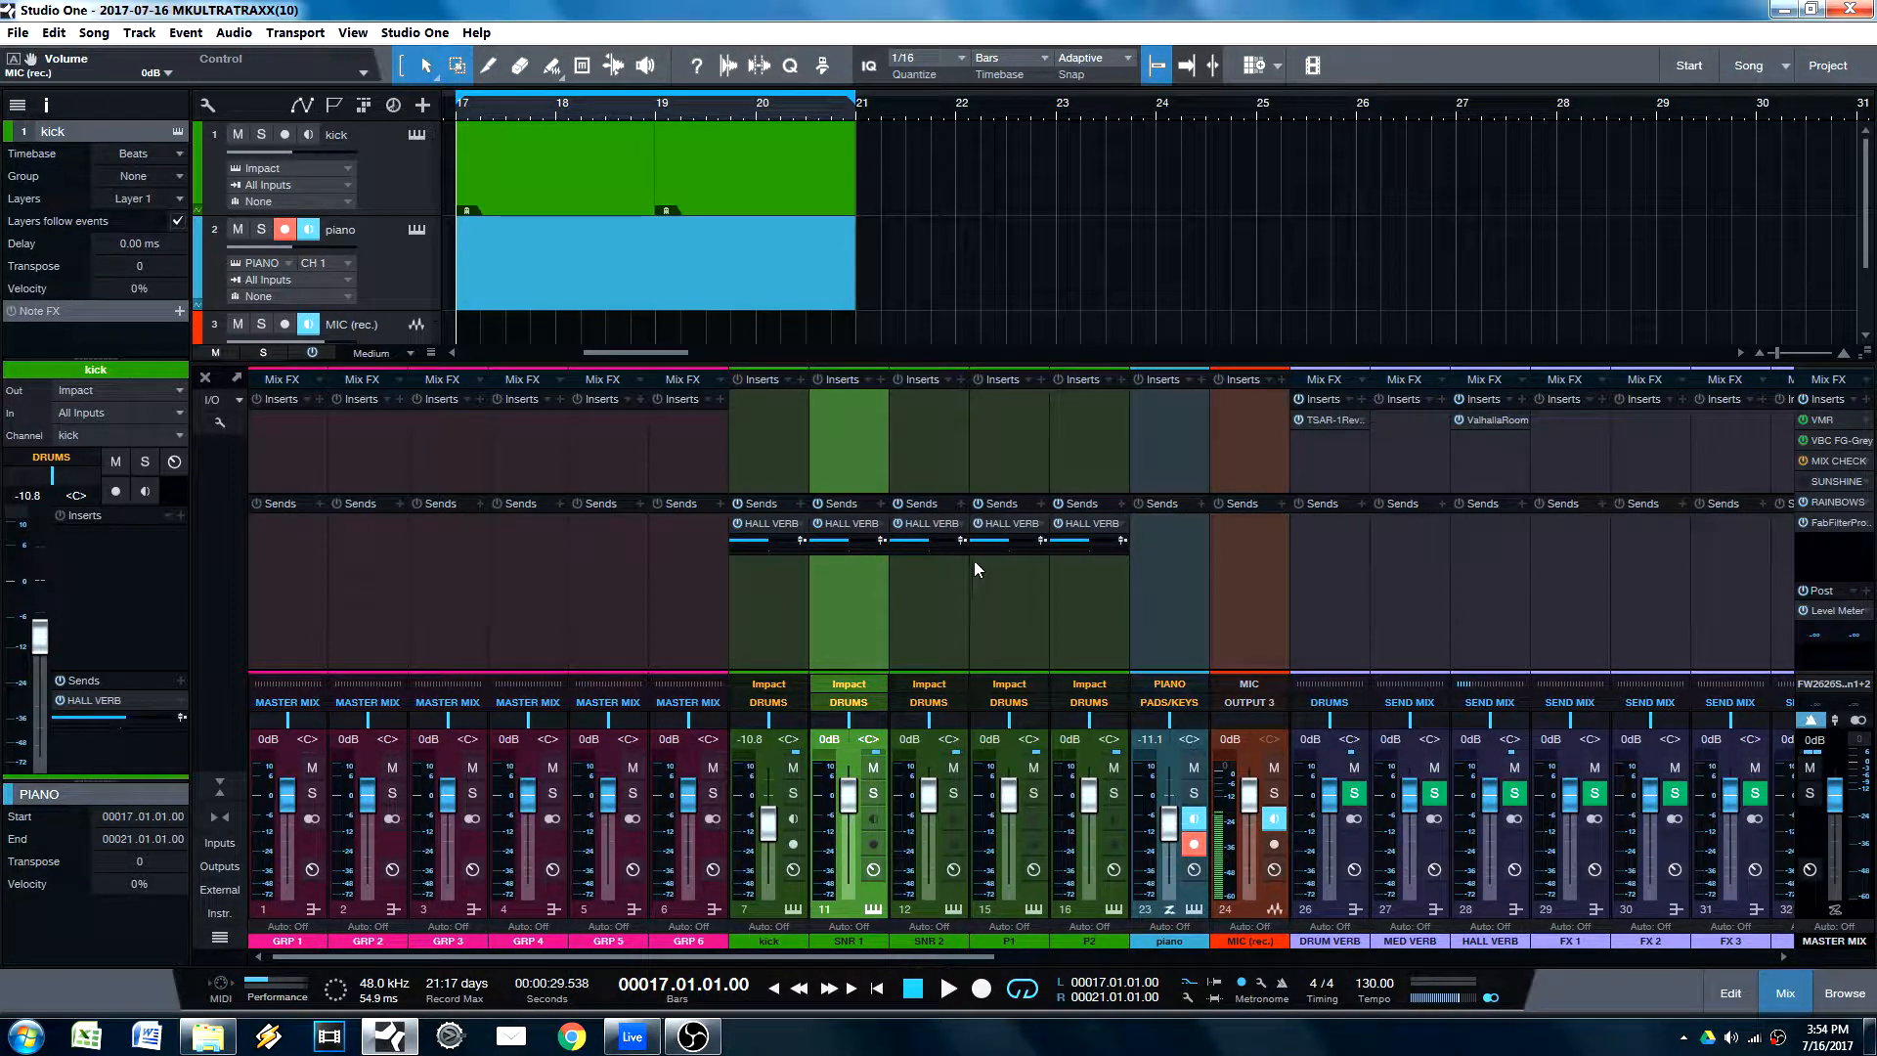
# Step: Undo the copied HALL VERB sends on SNR 1, SNR 2, P1 and P2
pyautogui.hotkey('ctrl', 'z')
pyautogui.hotkey('ctrl', 'z')
pyautogui.hotkey('ctrl', 'z')
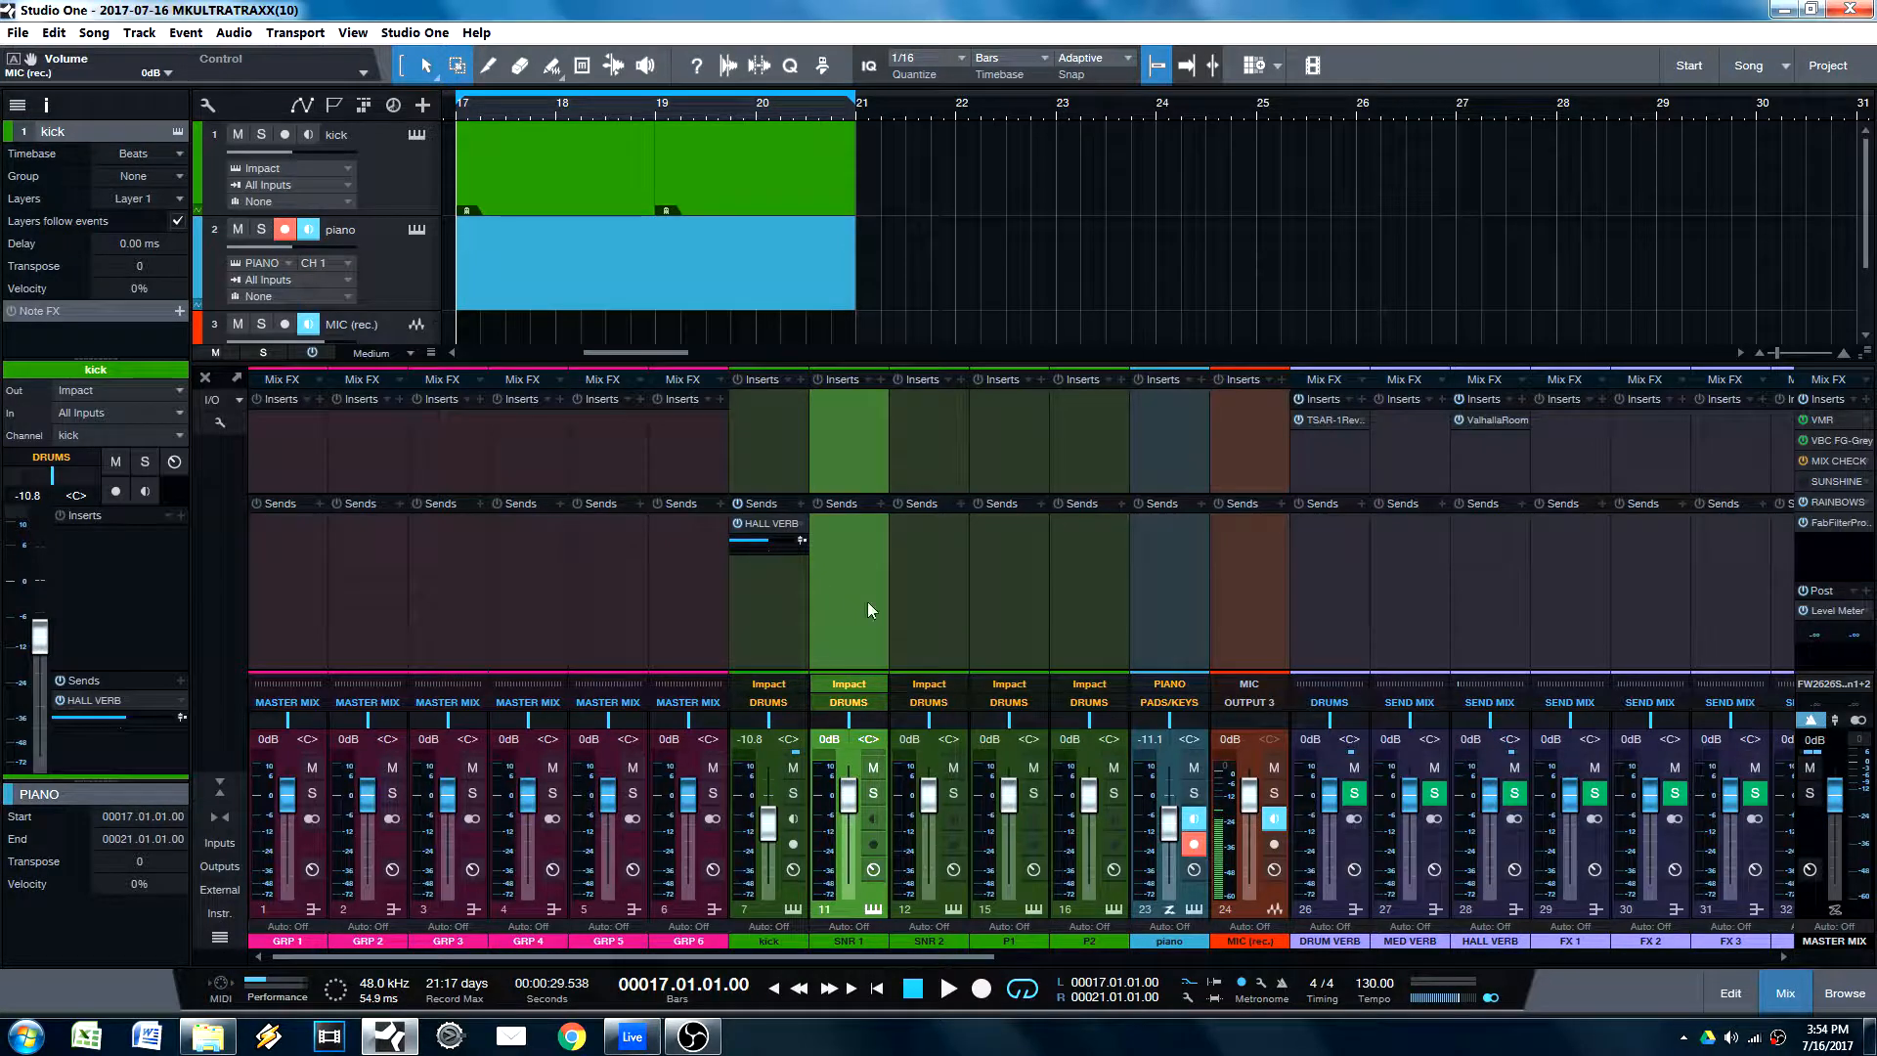
# Step: Copy the kick's HALL VERB send to the SNR 1 through P2 channels at once, then select all channels from kick to P2
pyautogui.keyDown('shift'); pyautogui.click(1082, 636); pyautogui.keyUp('shift')
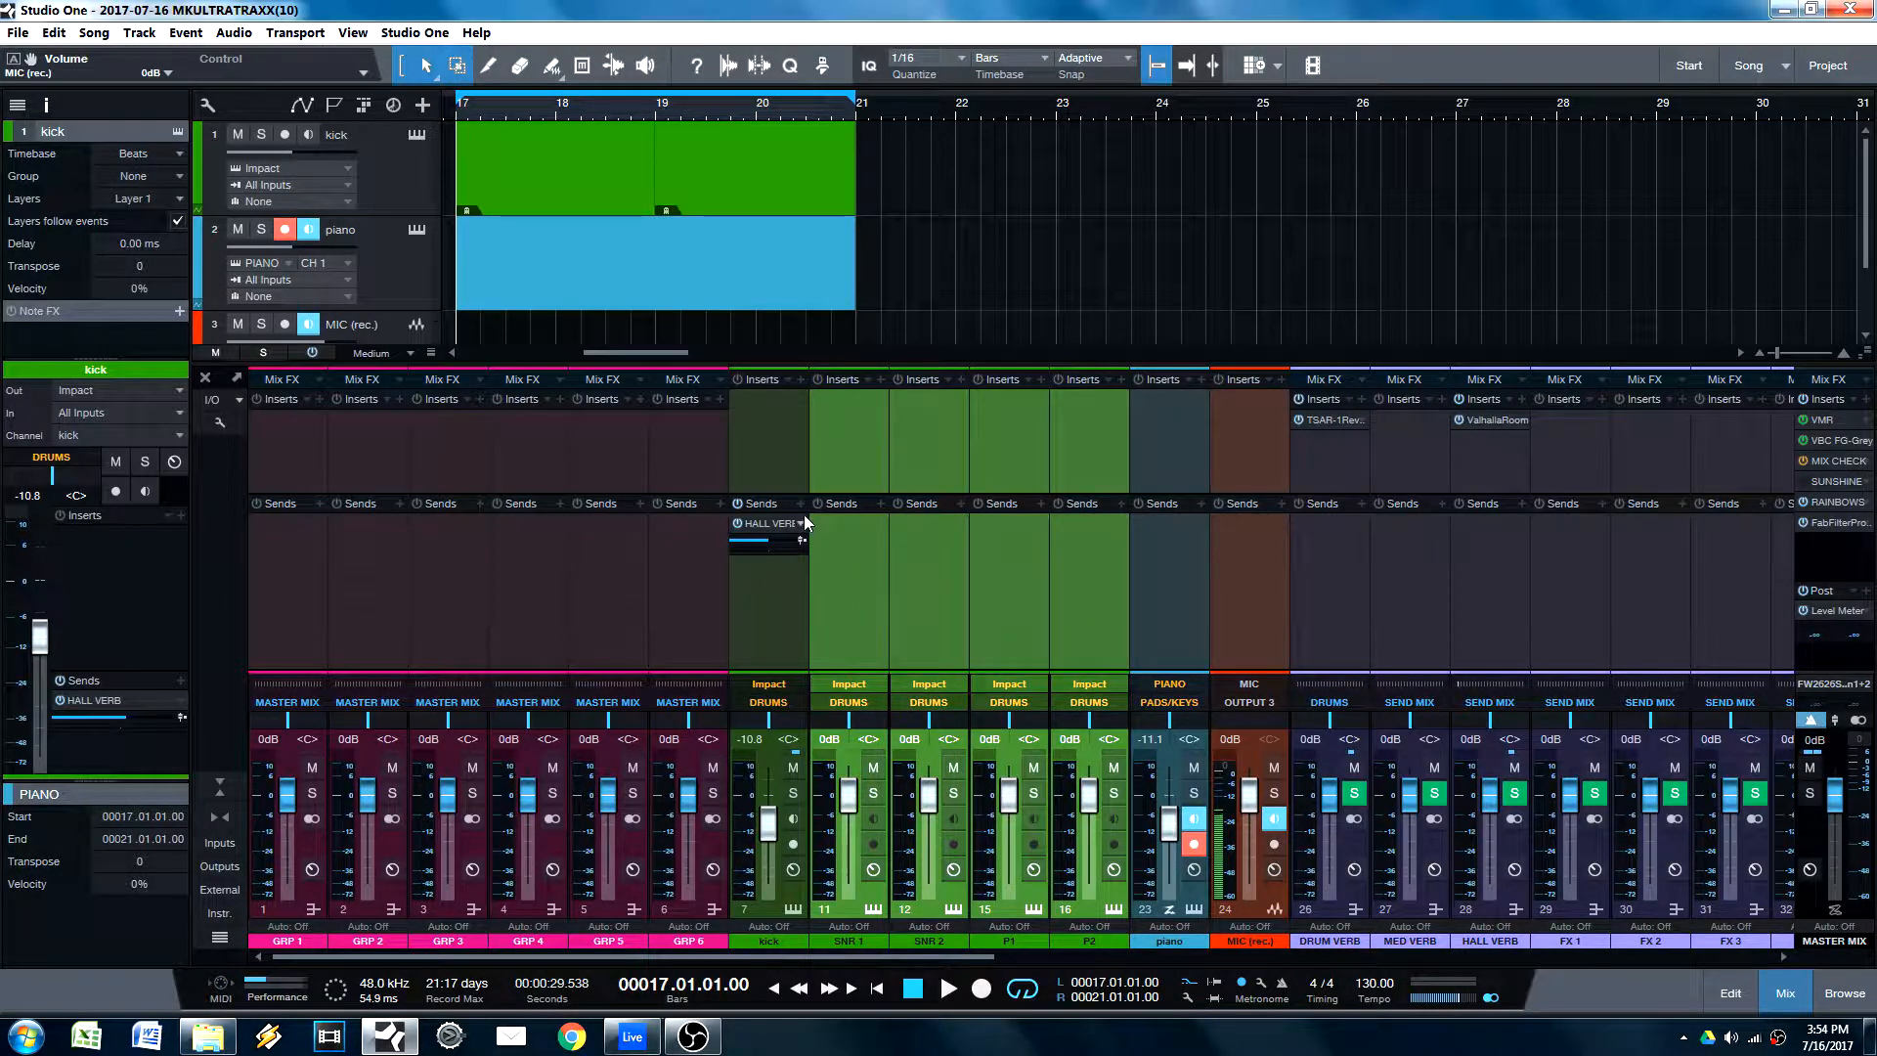
pyautogui.moveTo(806, 523); pyautogui.dragTo(863, 538)
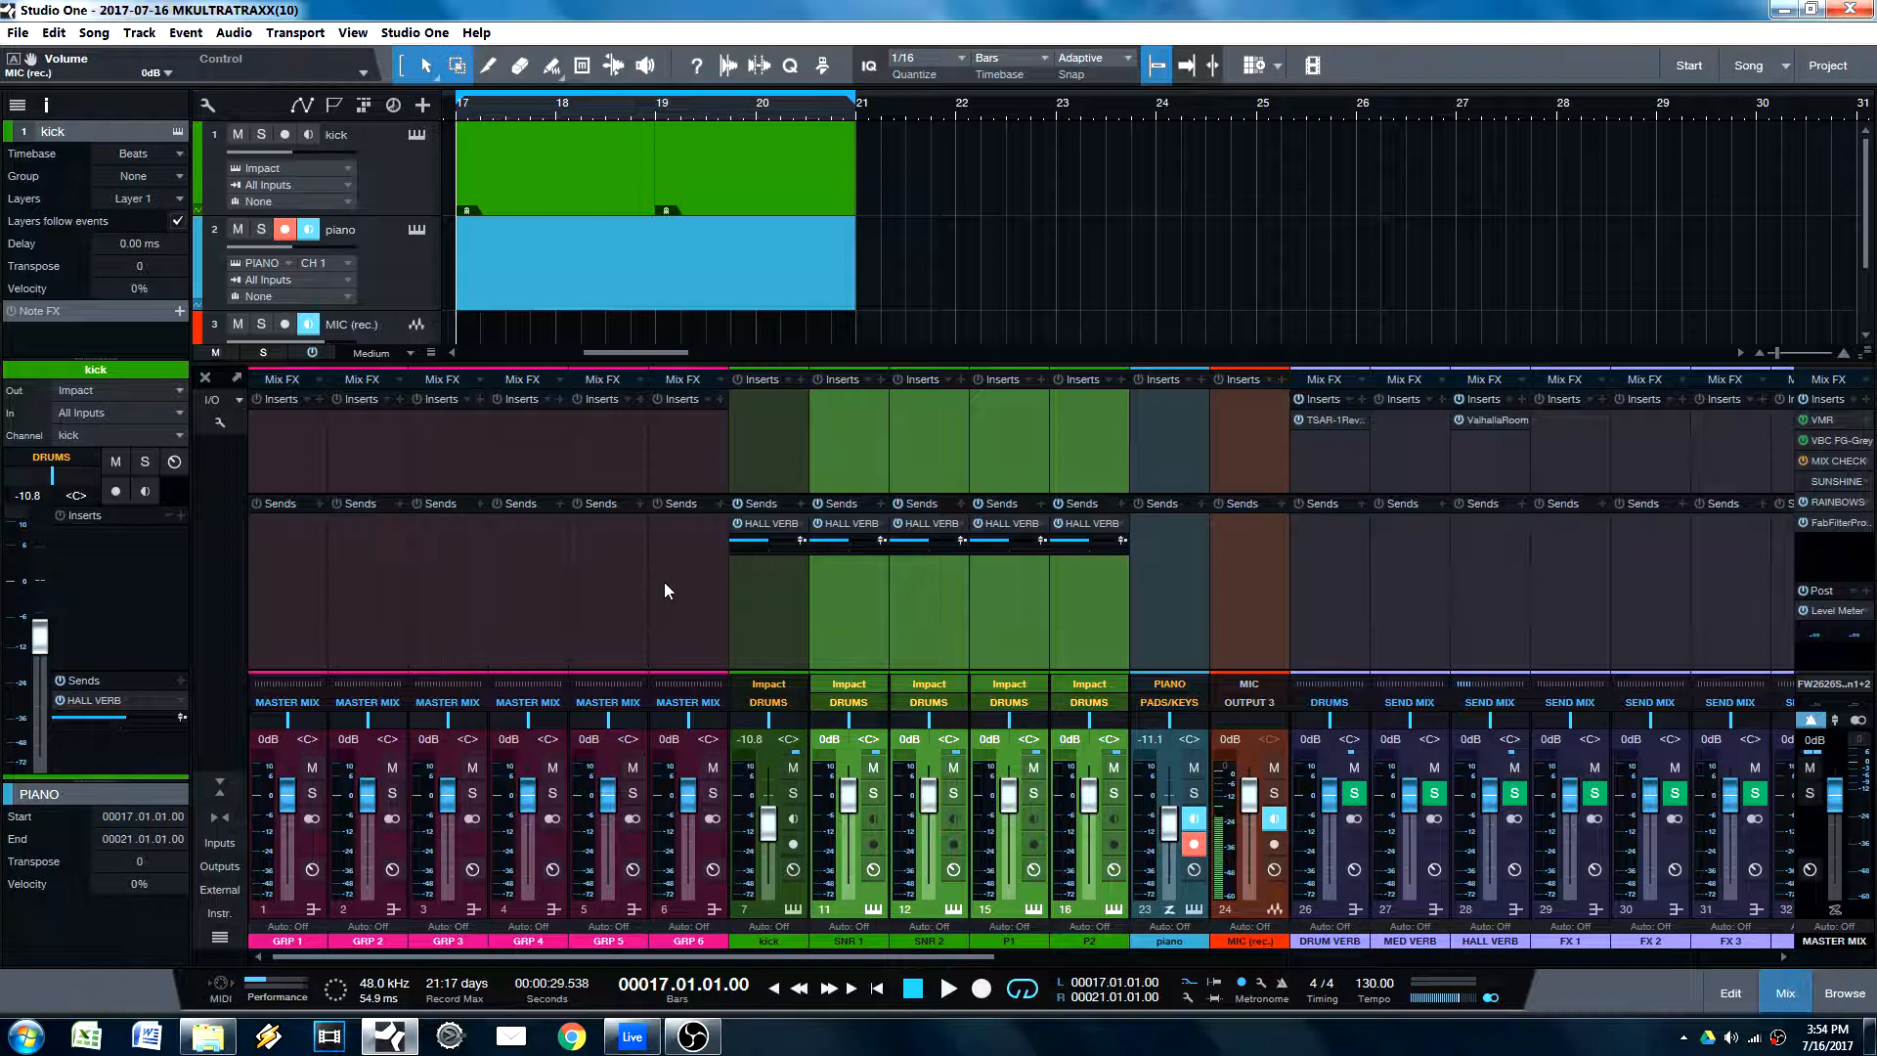
pyautogui.click(779, 651)
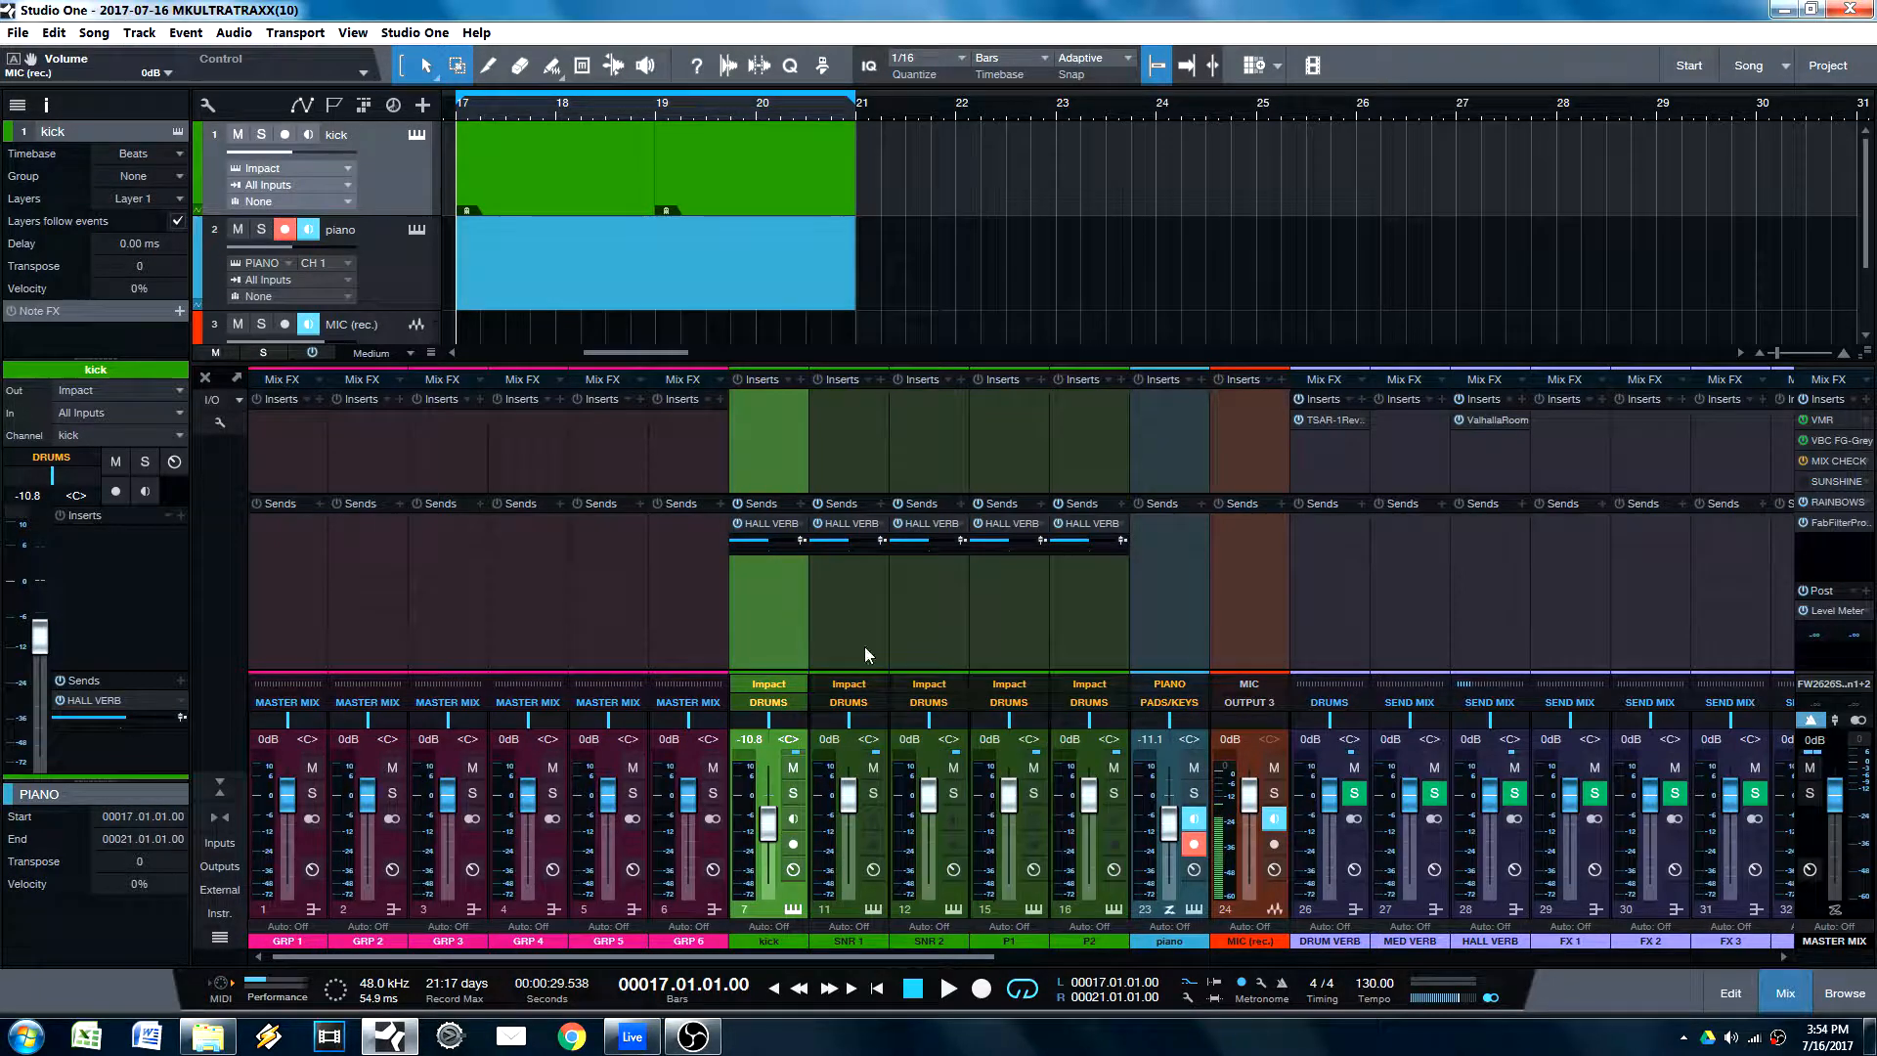
pyautogui.keyDown('shift'); pyautogui.click(1077, 626); pyautogui.keyUp('shift')
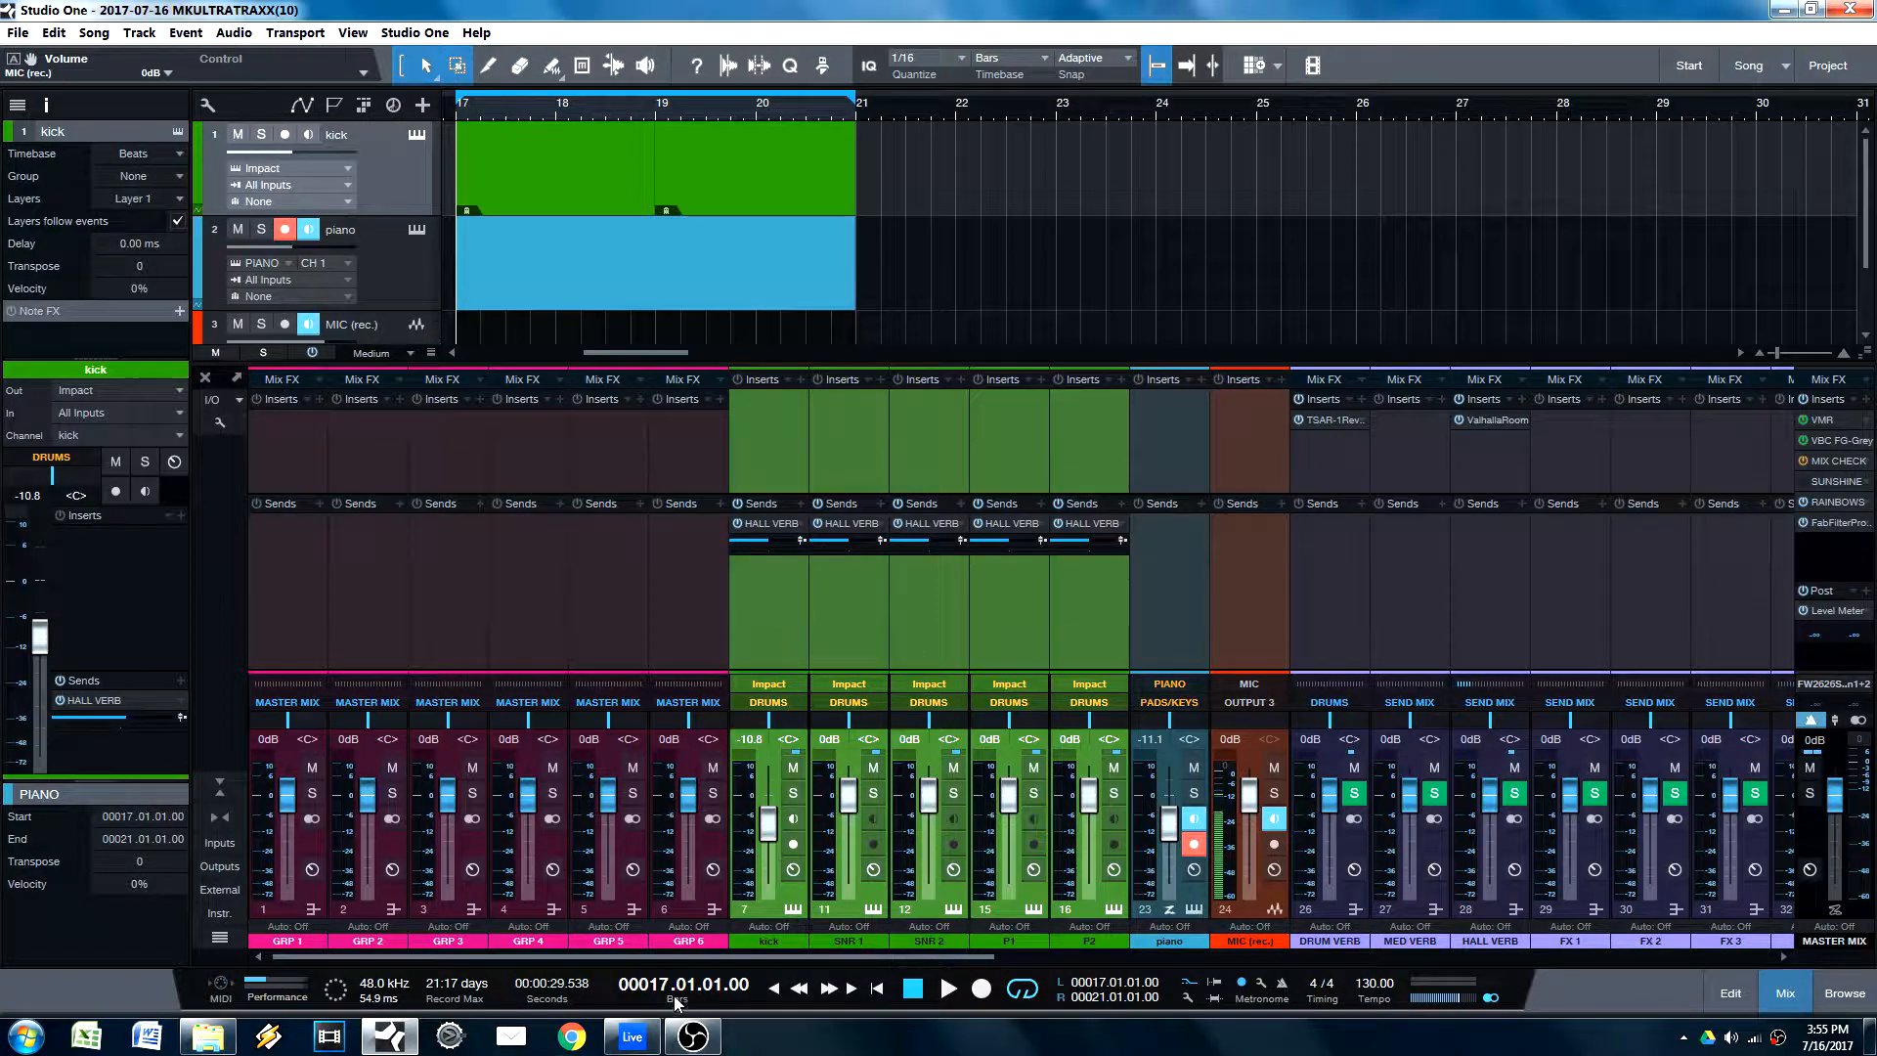
# Step: Switch to Ableton Live, raise Send A on audio tracks 5 and 6, and select among audio tracks 4 to 6
pyautogui.click(632, 1037)
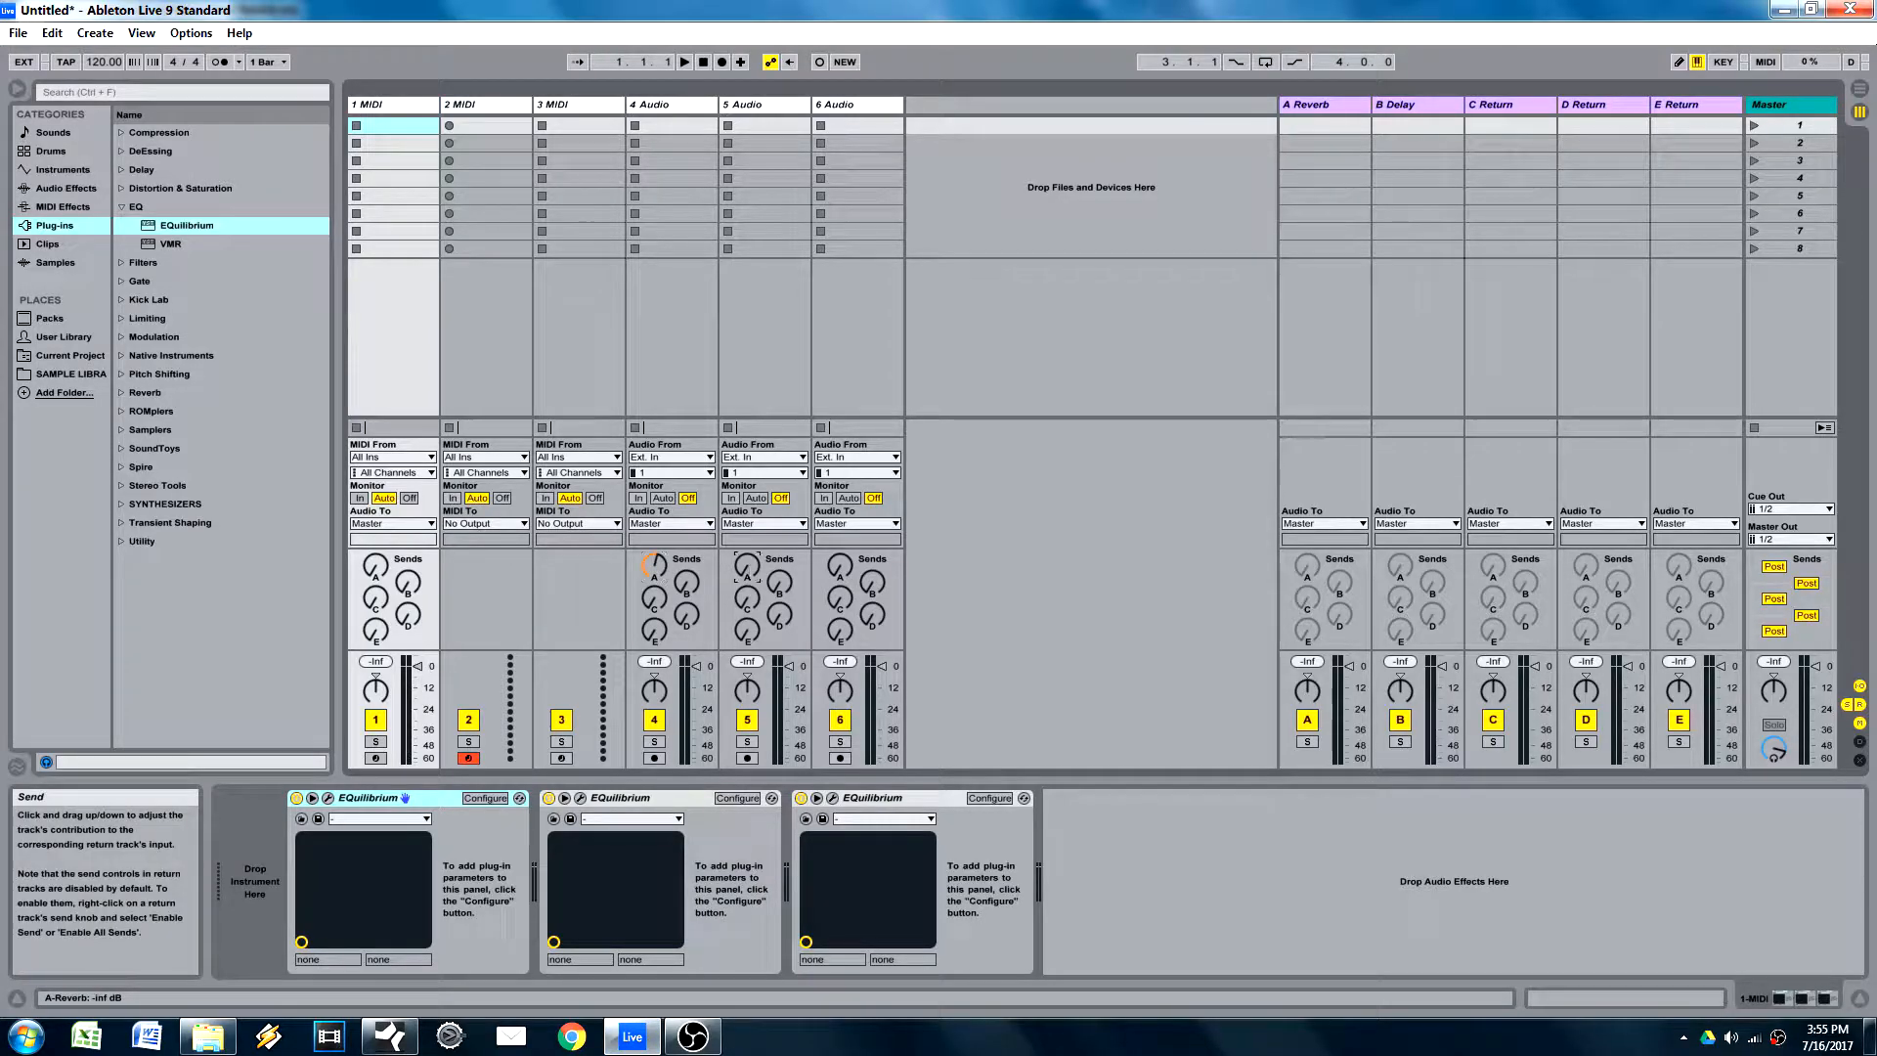
pyautogui.click(860, 315)
pyautogui.click(700, 543)
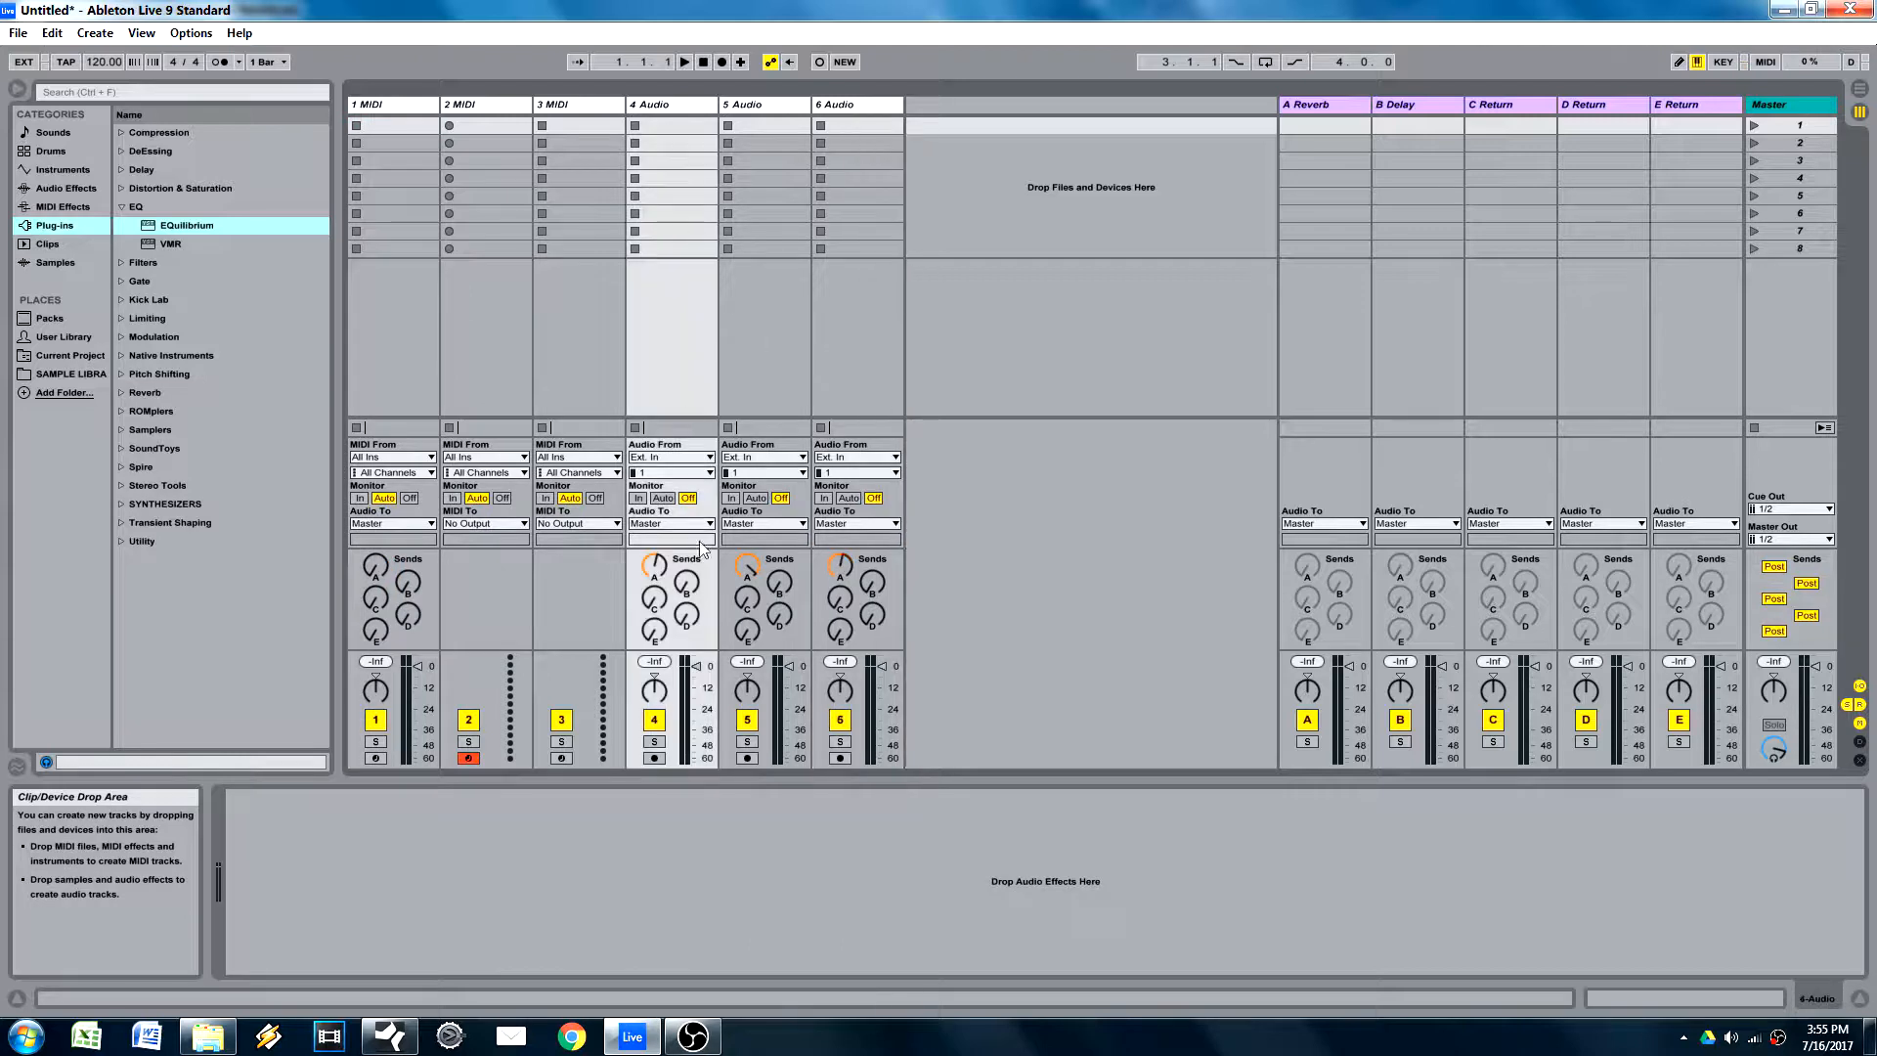
pyautogui.click(856, 366)
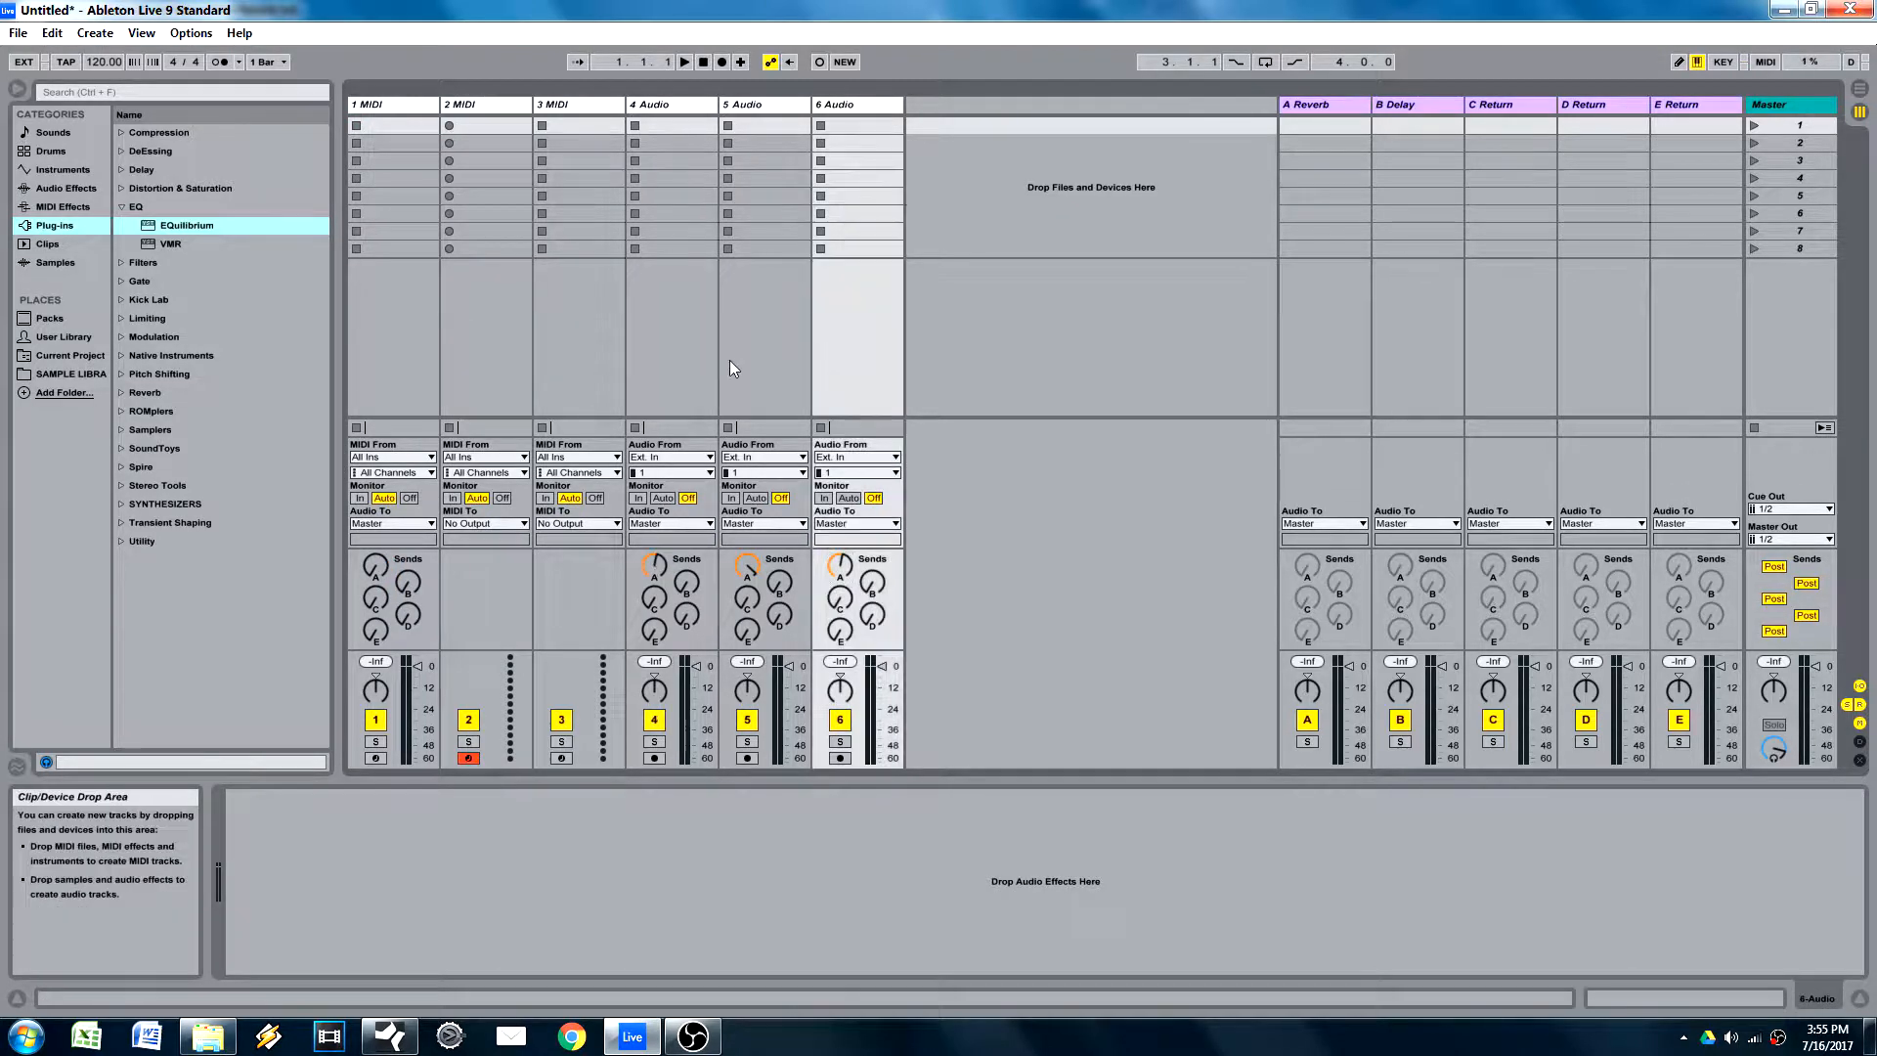
pyautogui.click(683, 360)
pyautogui.click(767, 350)
pyautogui.click(831, 358)
pyautogui.click(751, 367)
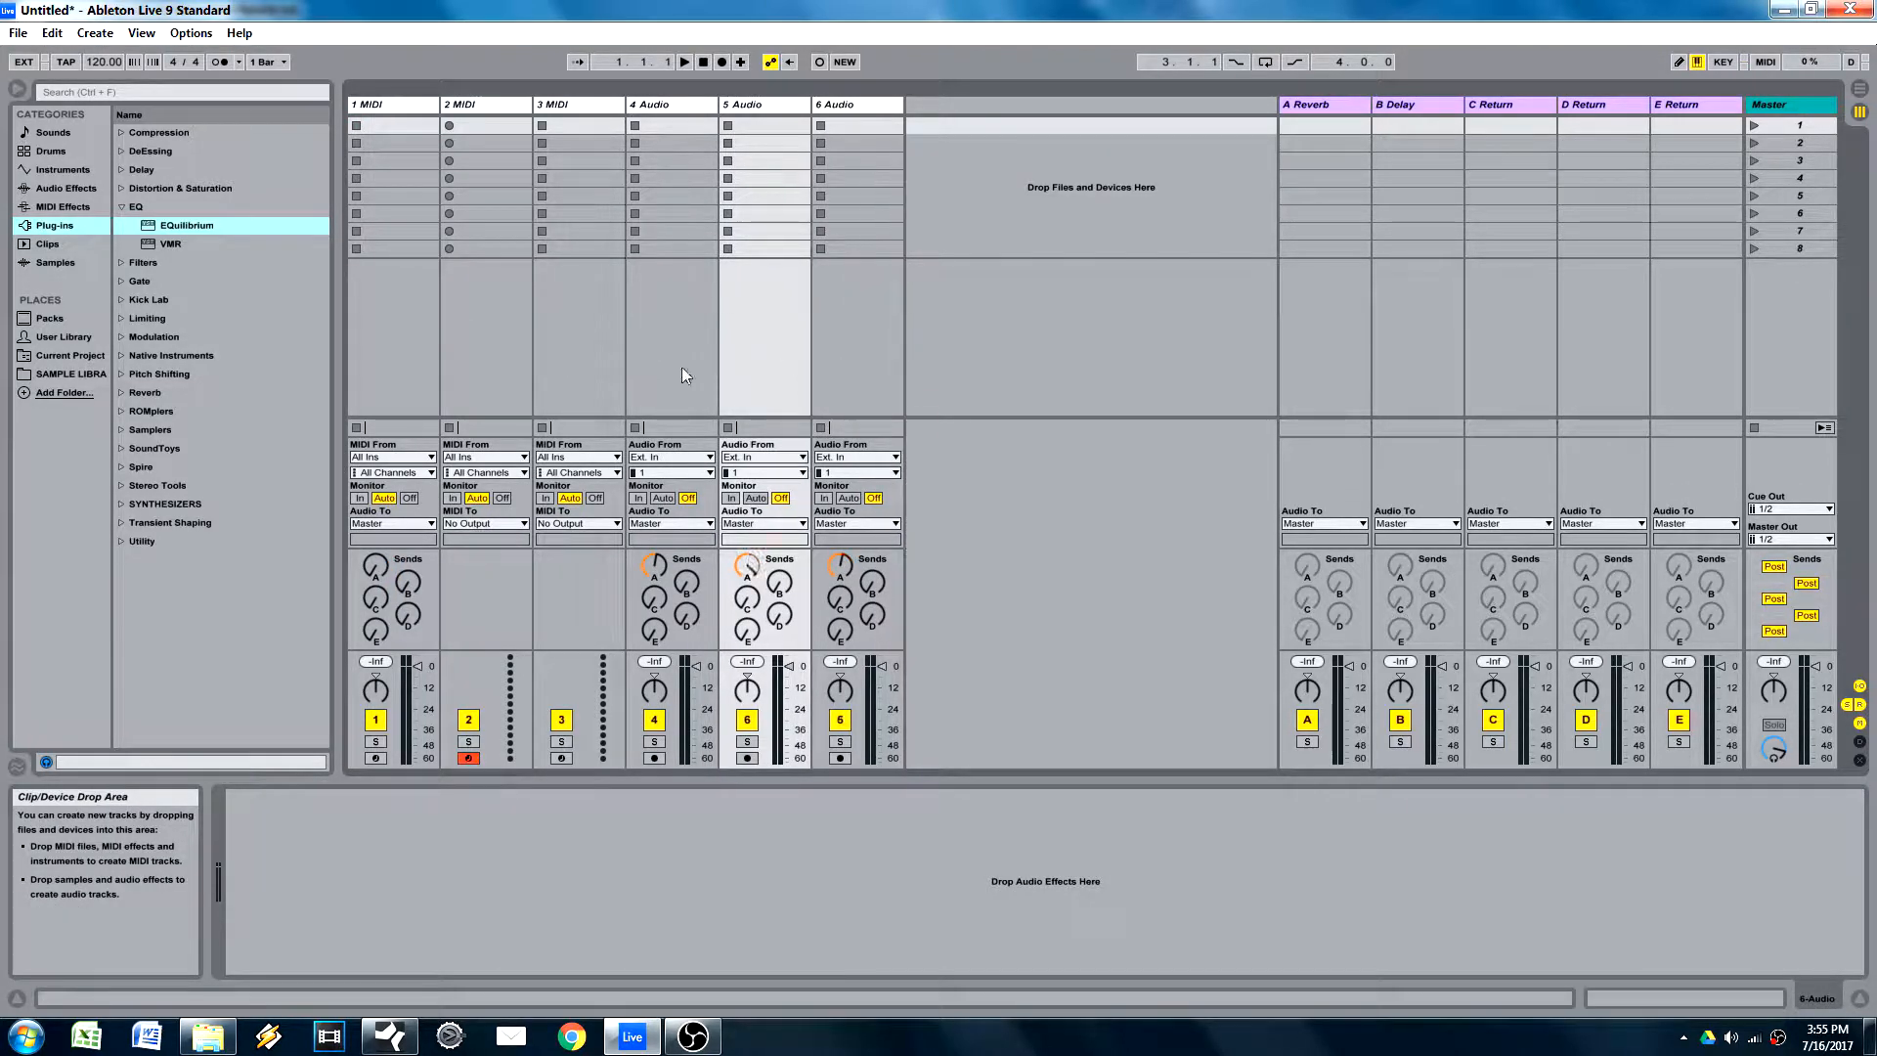
pyautogui.click(682, 367)
# Step: Switch back to Studio One, select the kick through P2 channels and lower their HALL VERB send levels together to -16.9
pyautogui.click(390, 1037)
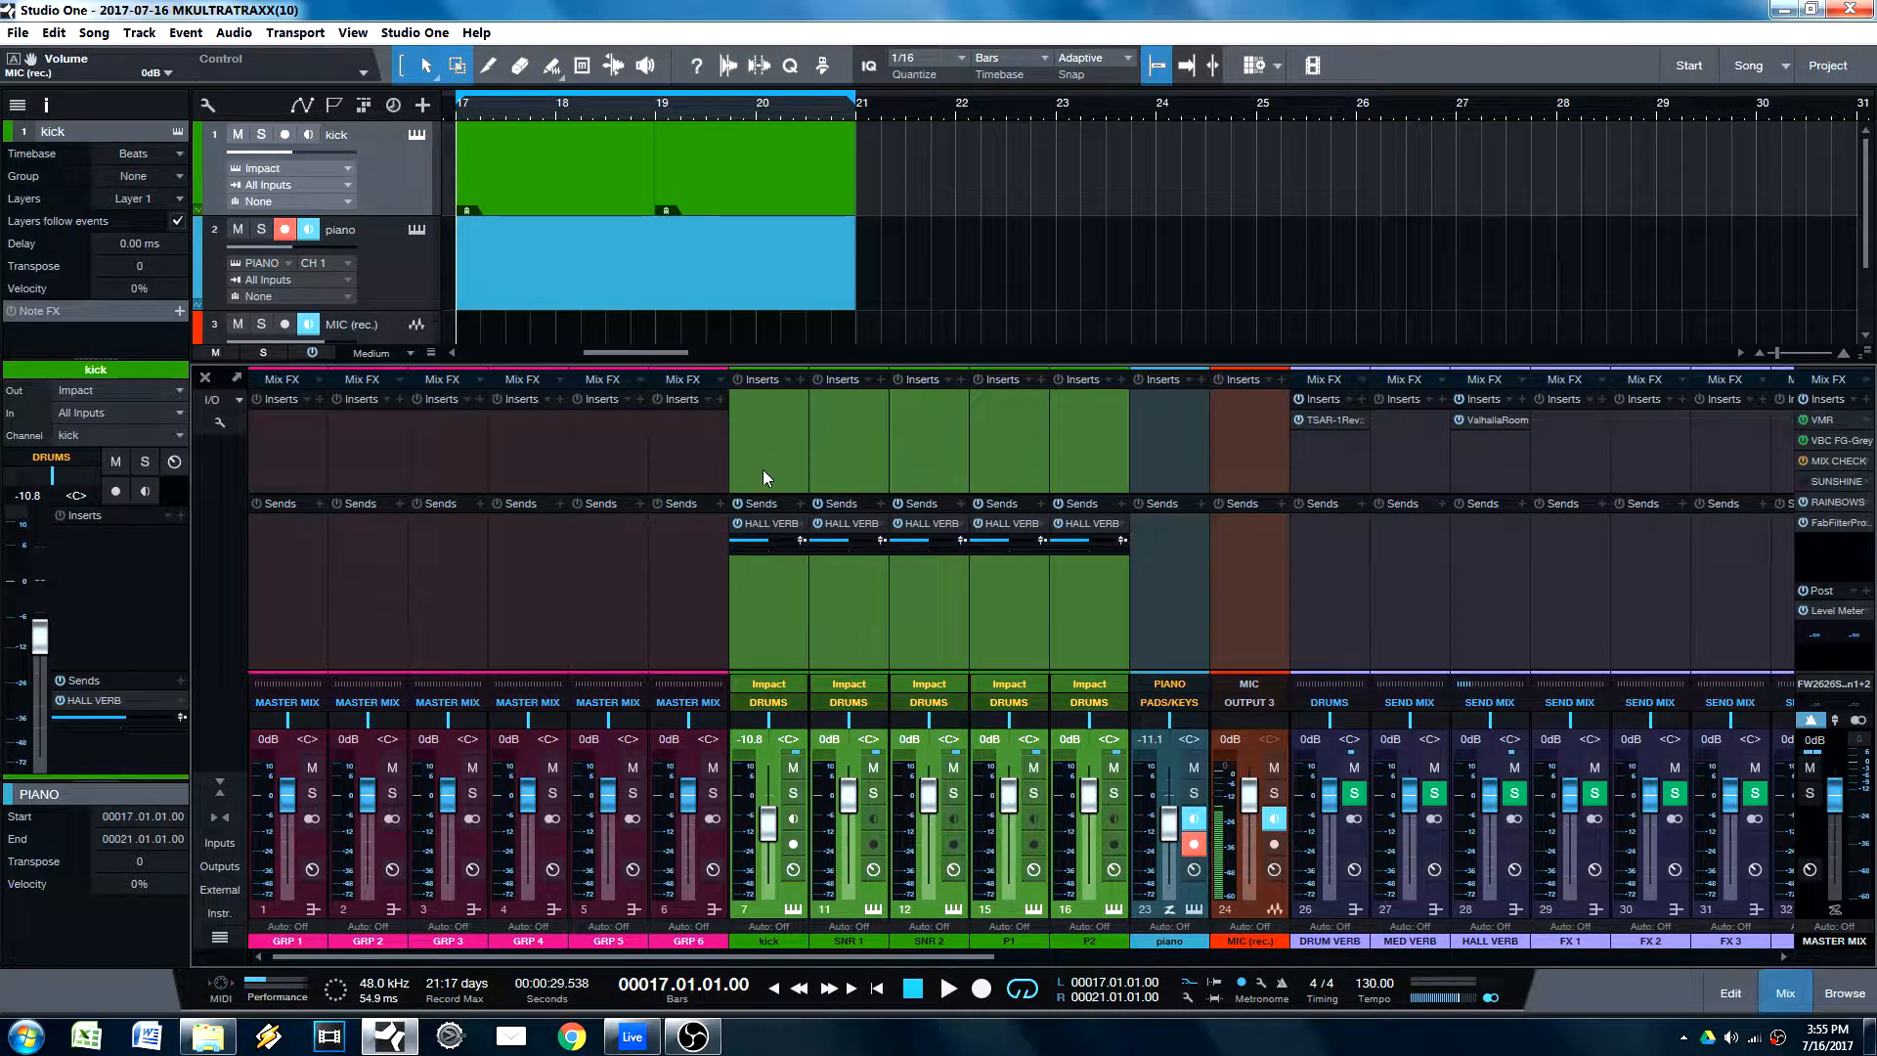
pyautogui.click(775, 635)
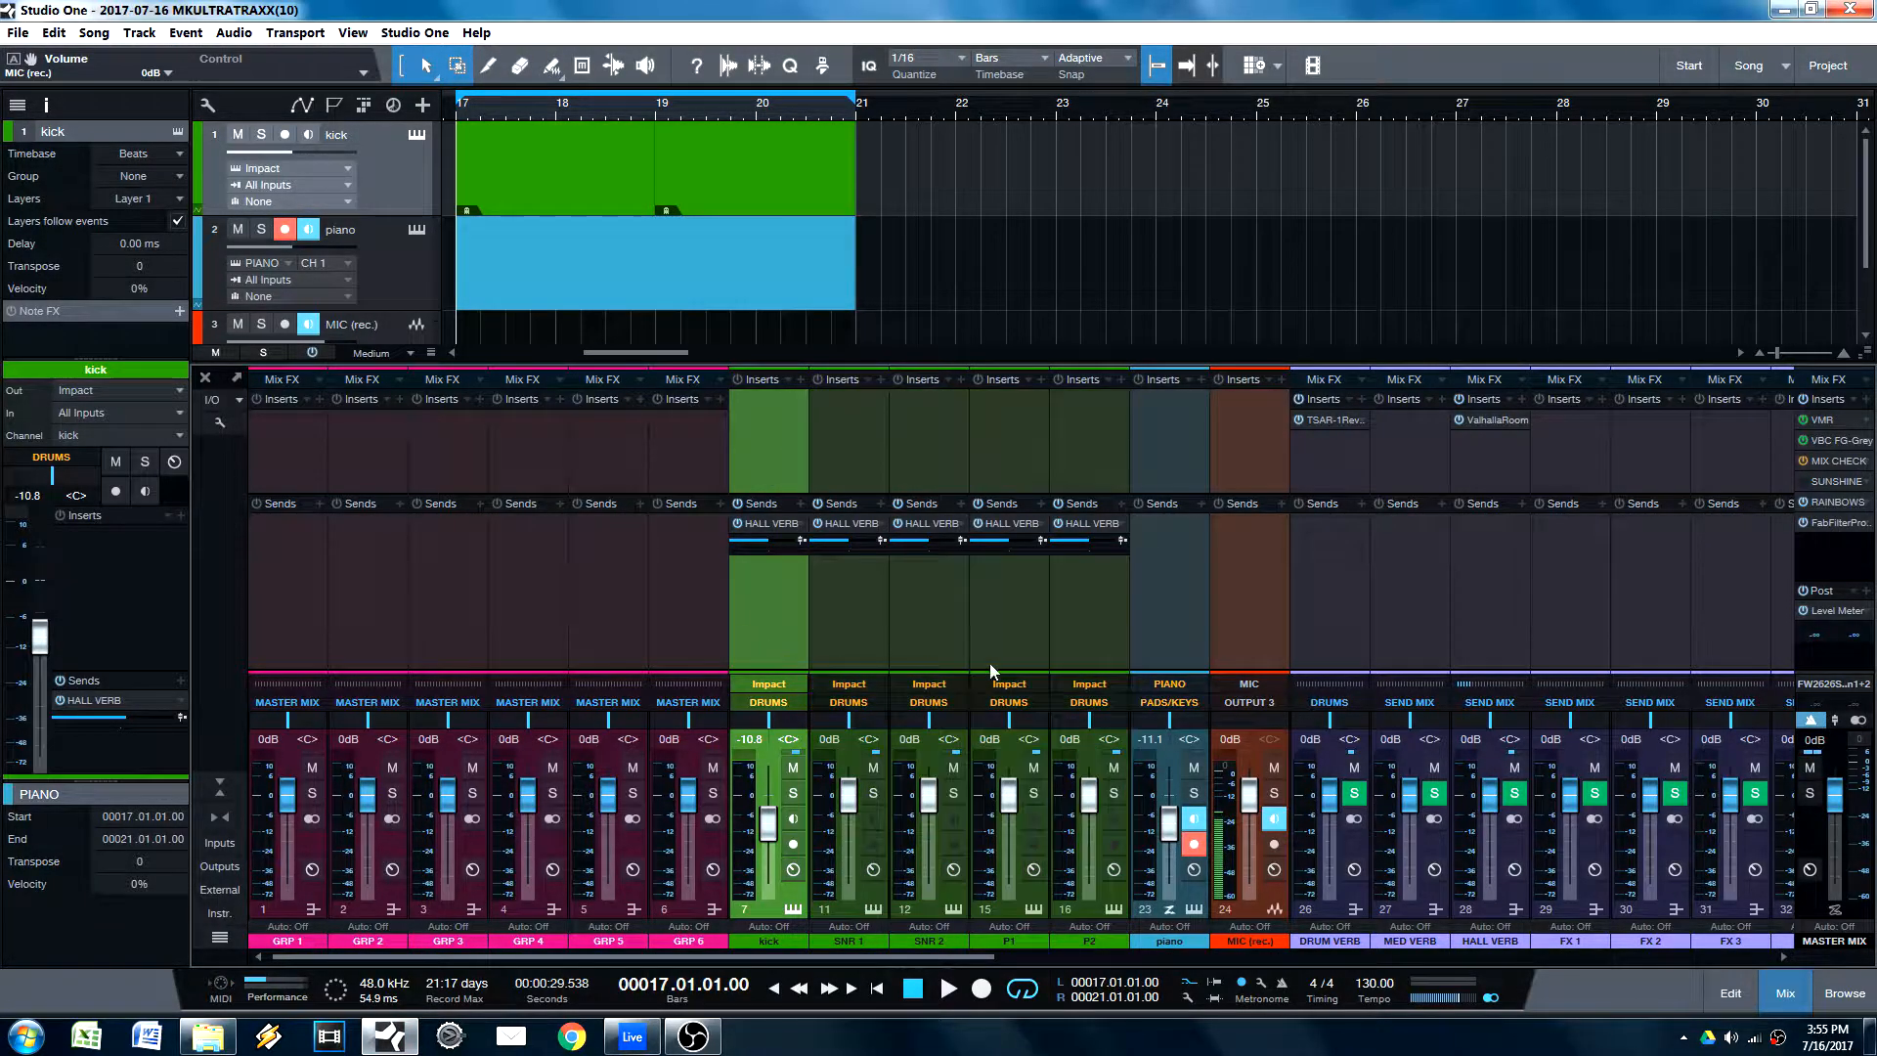
pyautogui.keyDown('shift'); pyautogui.click(1081, 655); pyautogui.keyUp('shift')
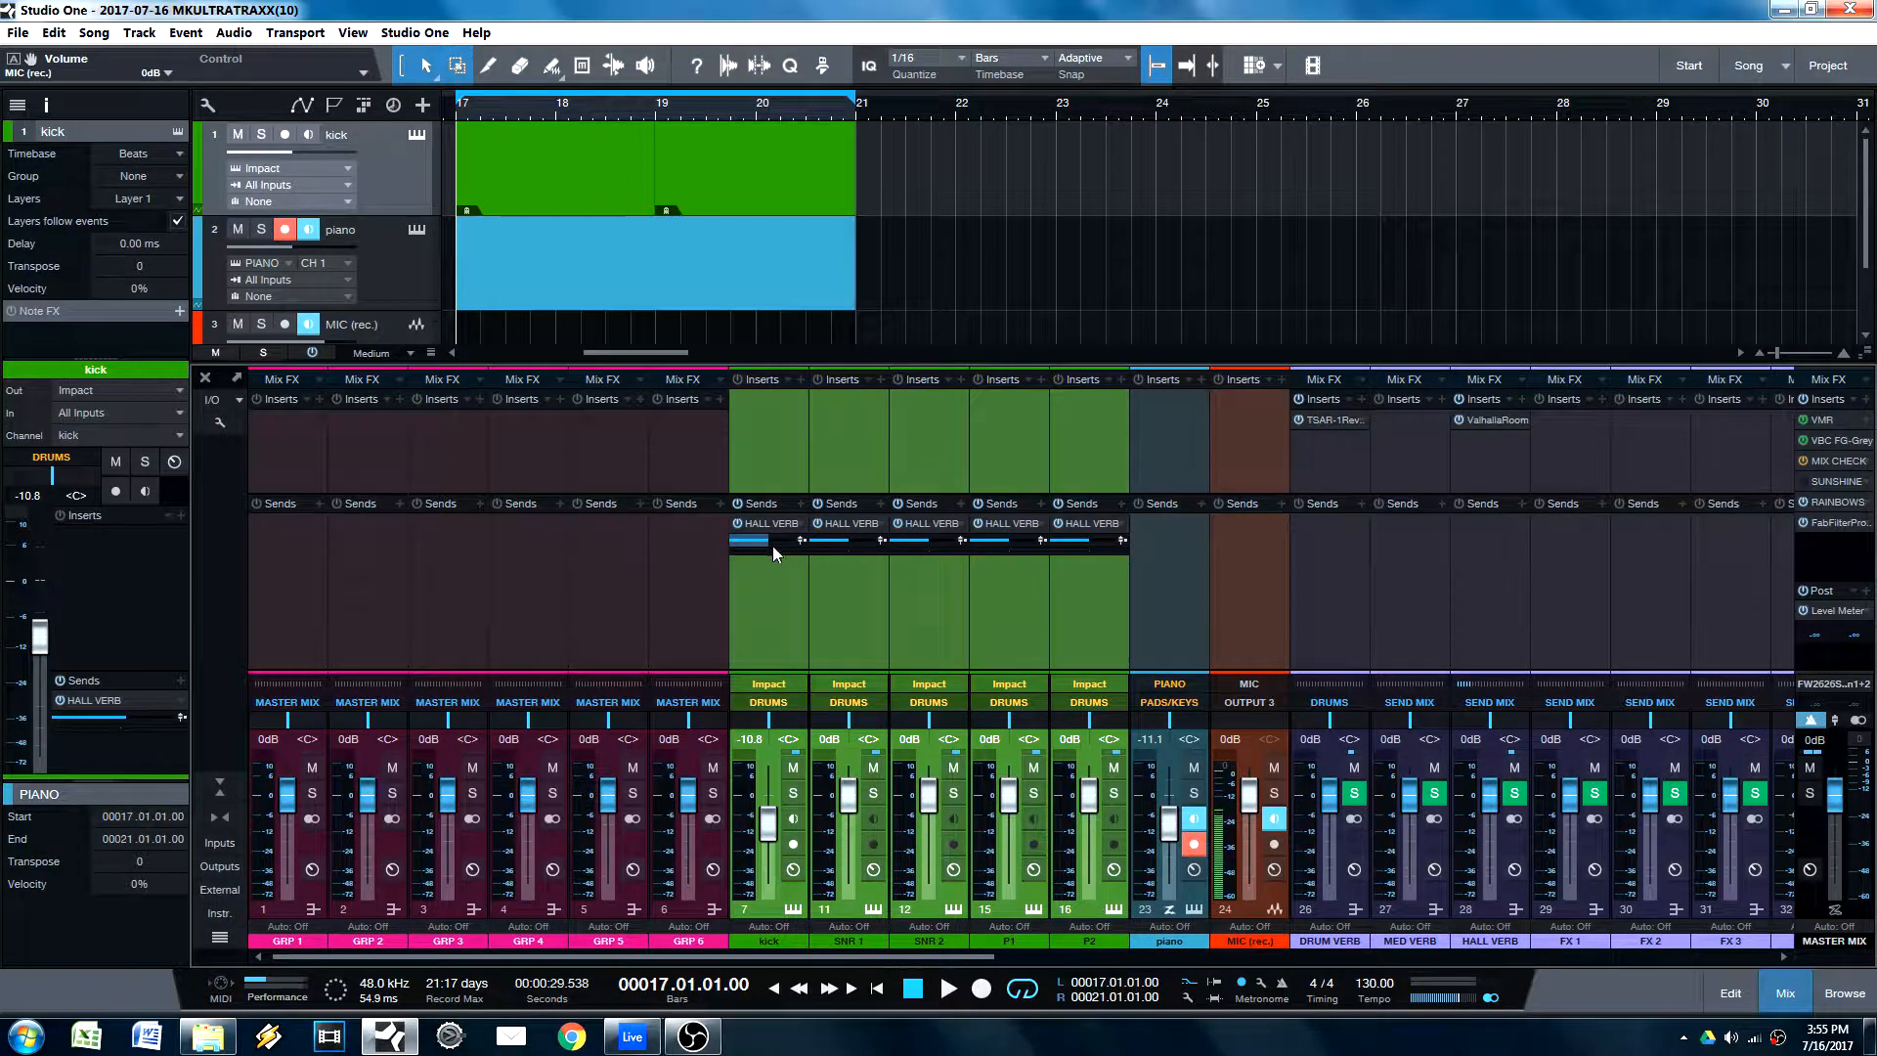
pyautogui.moveTo(772, 541); pyautogui.dragTo(762, 549)
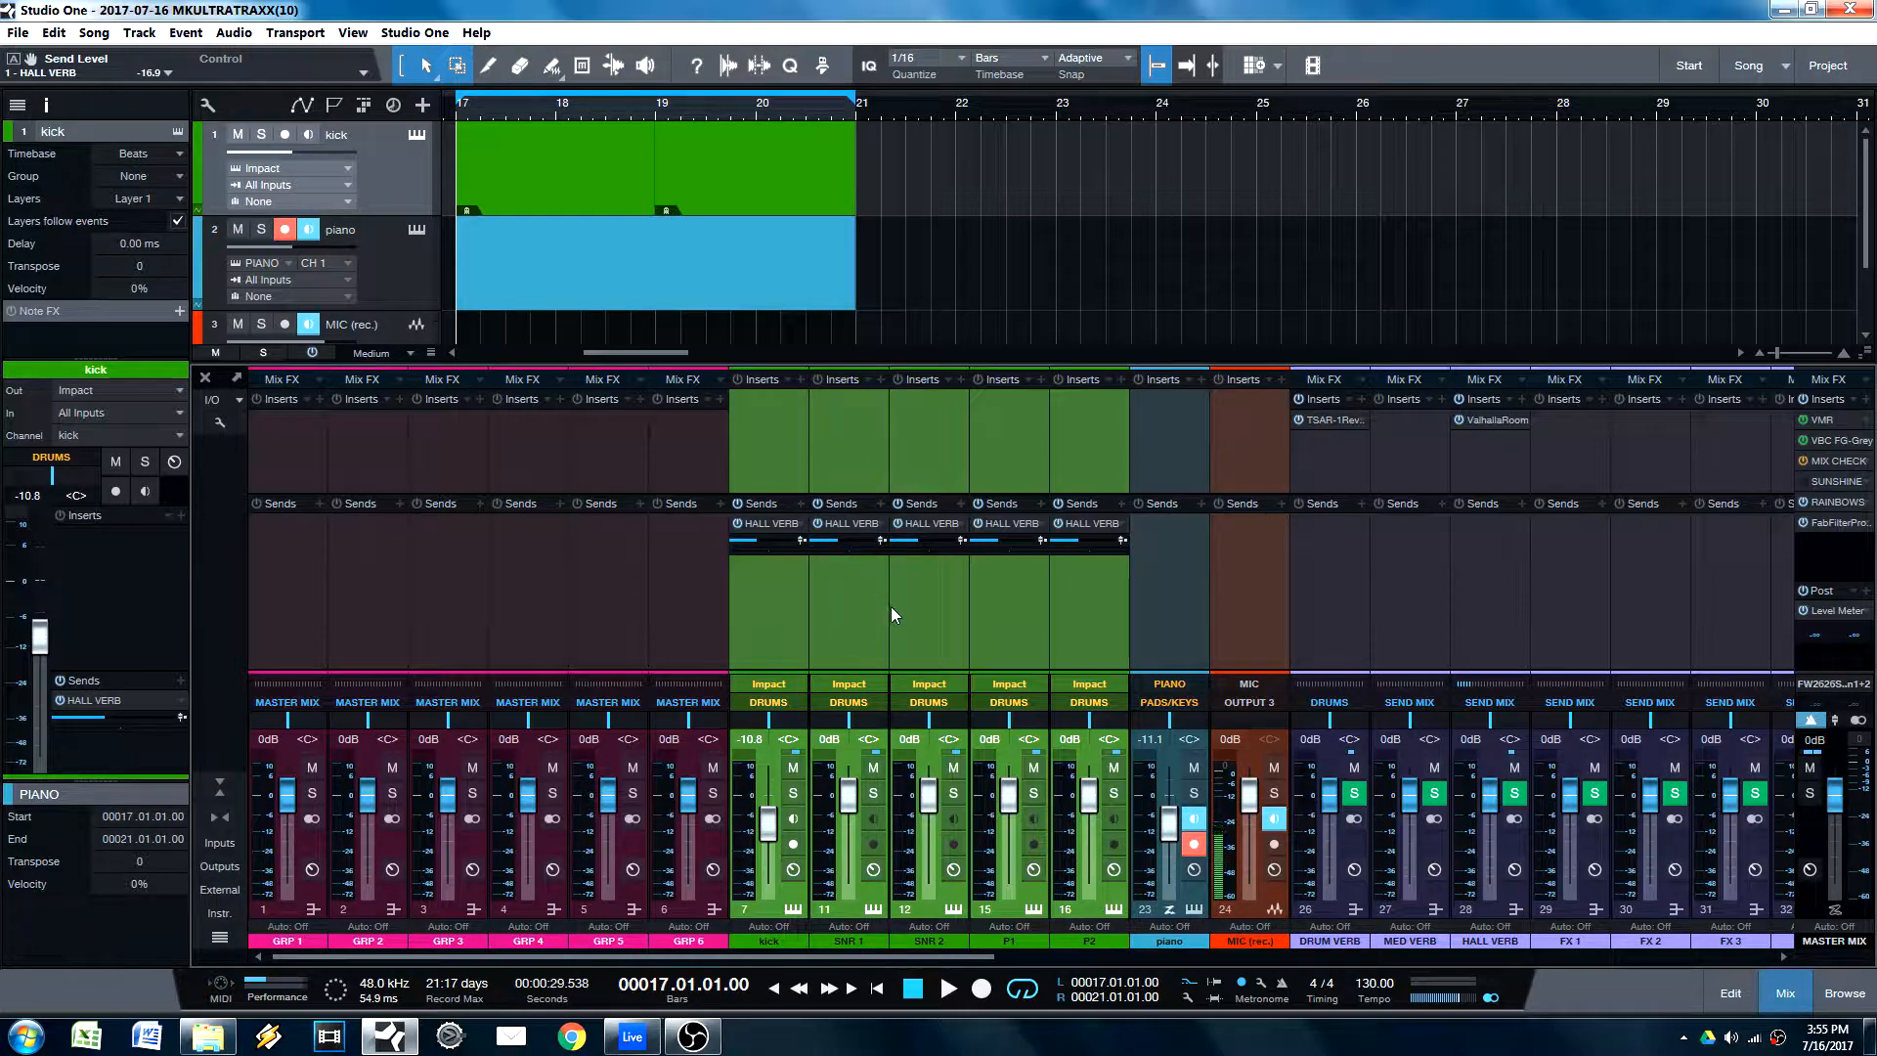
# Step: Deselect the drum group and give its channels differing HALL VERB send levels, with P2's at +7.1
pyautogui.click(870, 625)
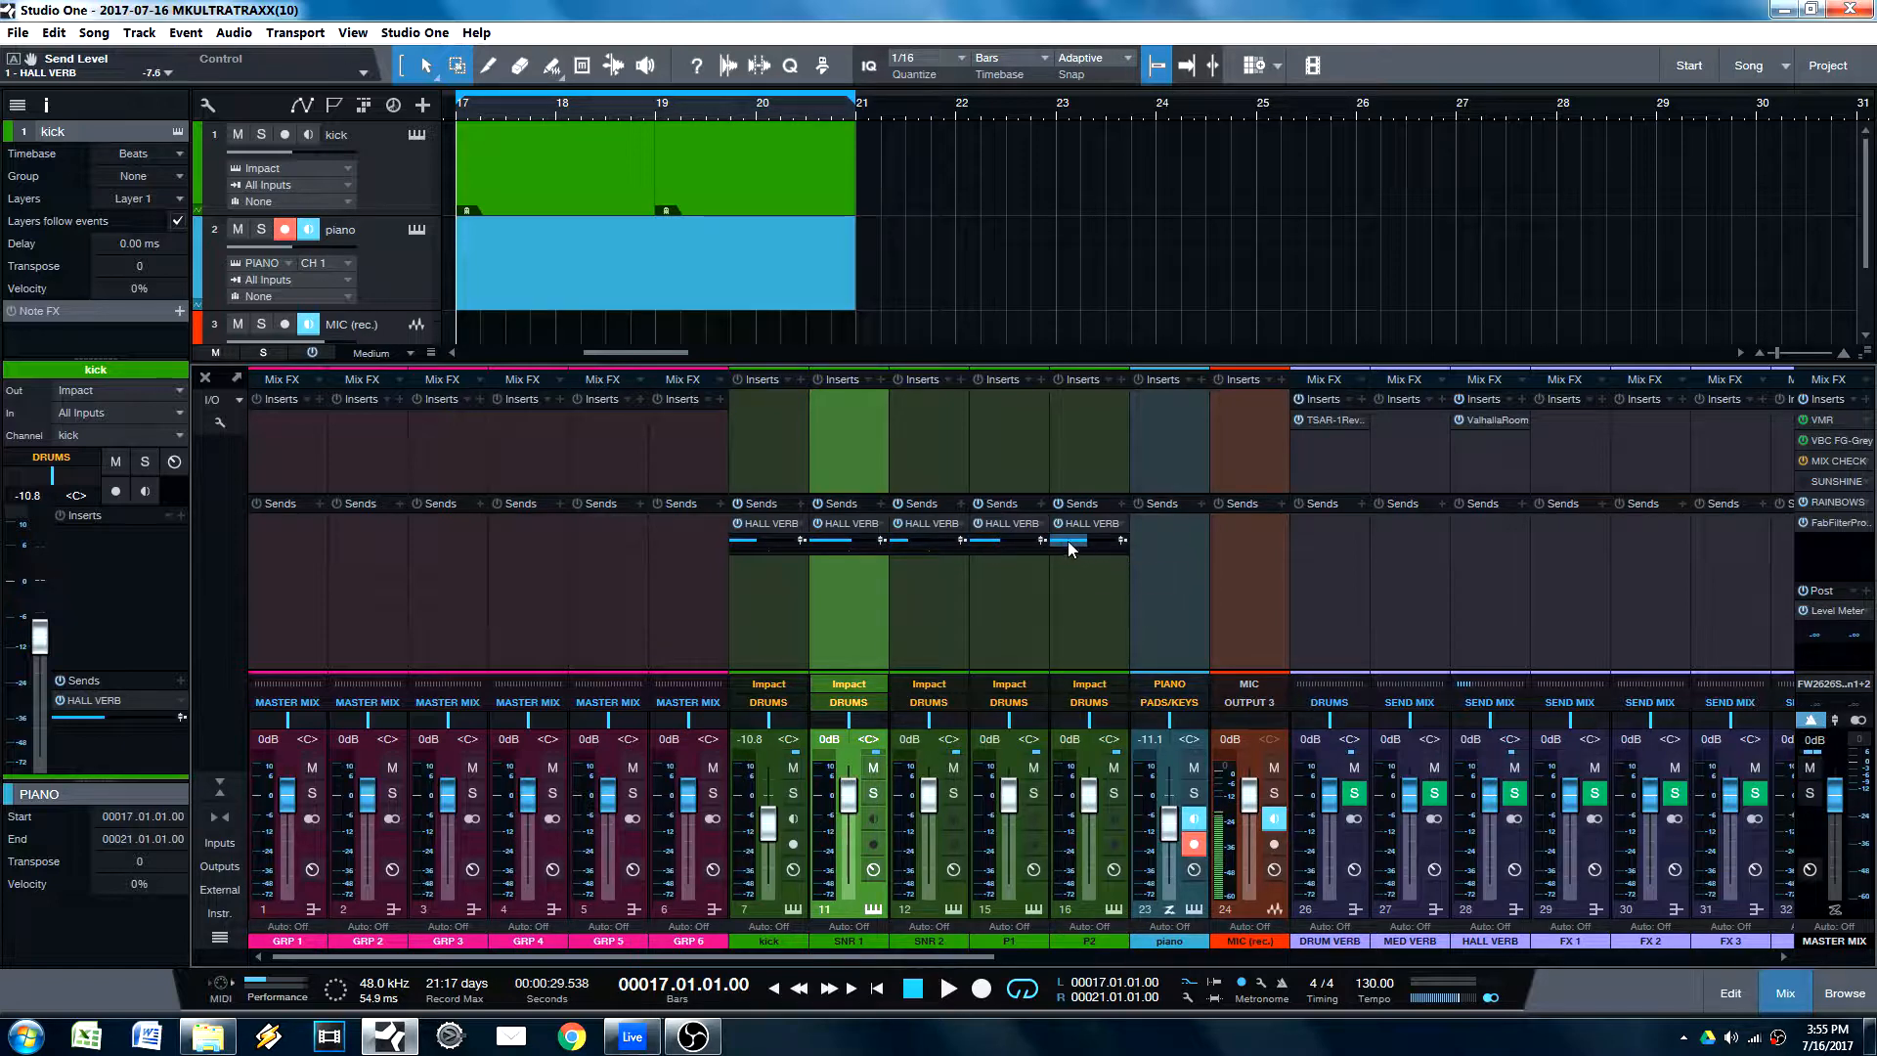
pyautogui.moveTo(1068, 541); pyautogui.dragTo(1101, 545)
# Step: Select the kick through P2 channels and adjust their HALL VERB send levels together, setting the kick's to -23.4
pyautogui.click(802, 604)
pyautogui.keyDown('shift'); pyautogui.click(841, 626); pyautogui.keyUp('shift')
pyautogui.keyDown('shift'); pyautogui.click(959, 606); pyautogui.keyUp('shift')
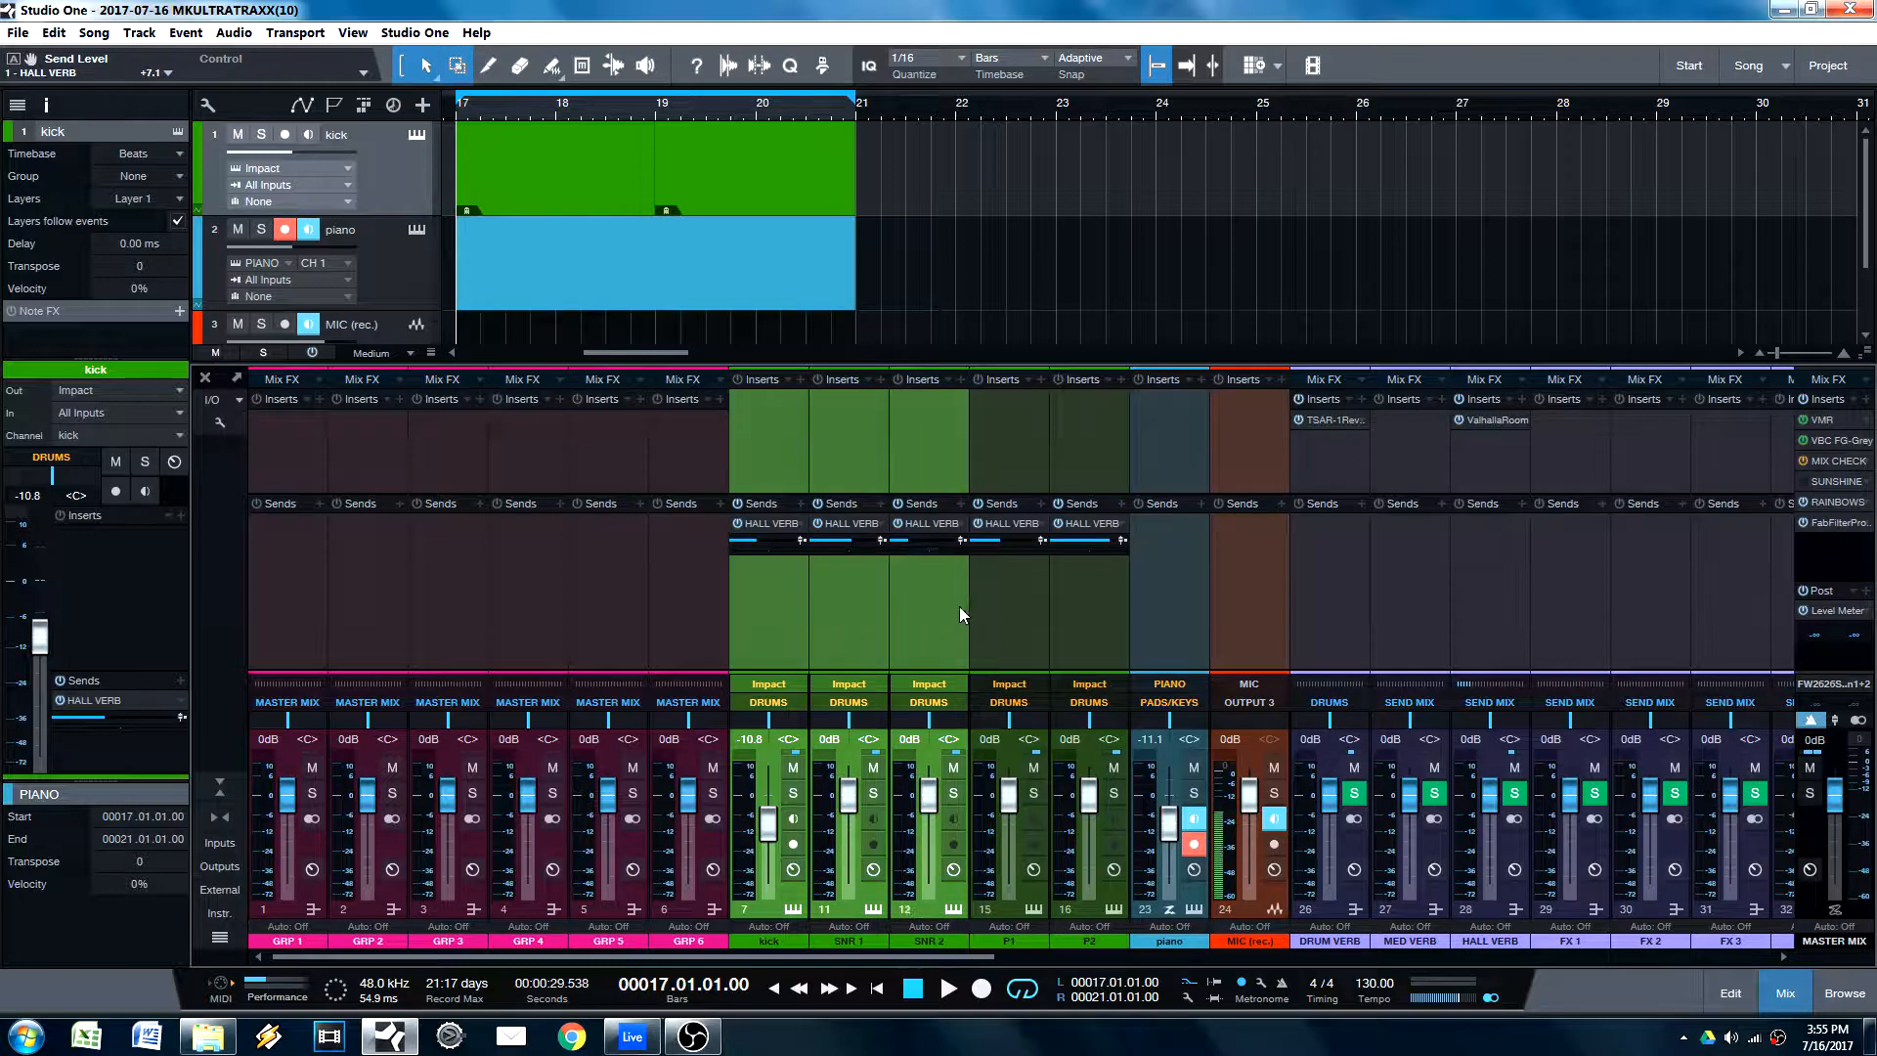
pyautogui.keyDown('shift'); pyautogui.click(1010, 616); pyautogui.keyUp('shift')
pyautogui.keyDown('shift'); pyautogui.click(1072, 626); pyautogui.keyUp('shift')
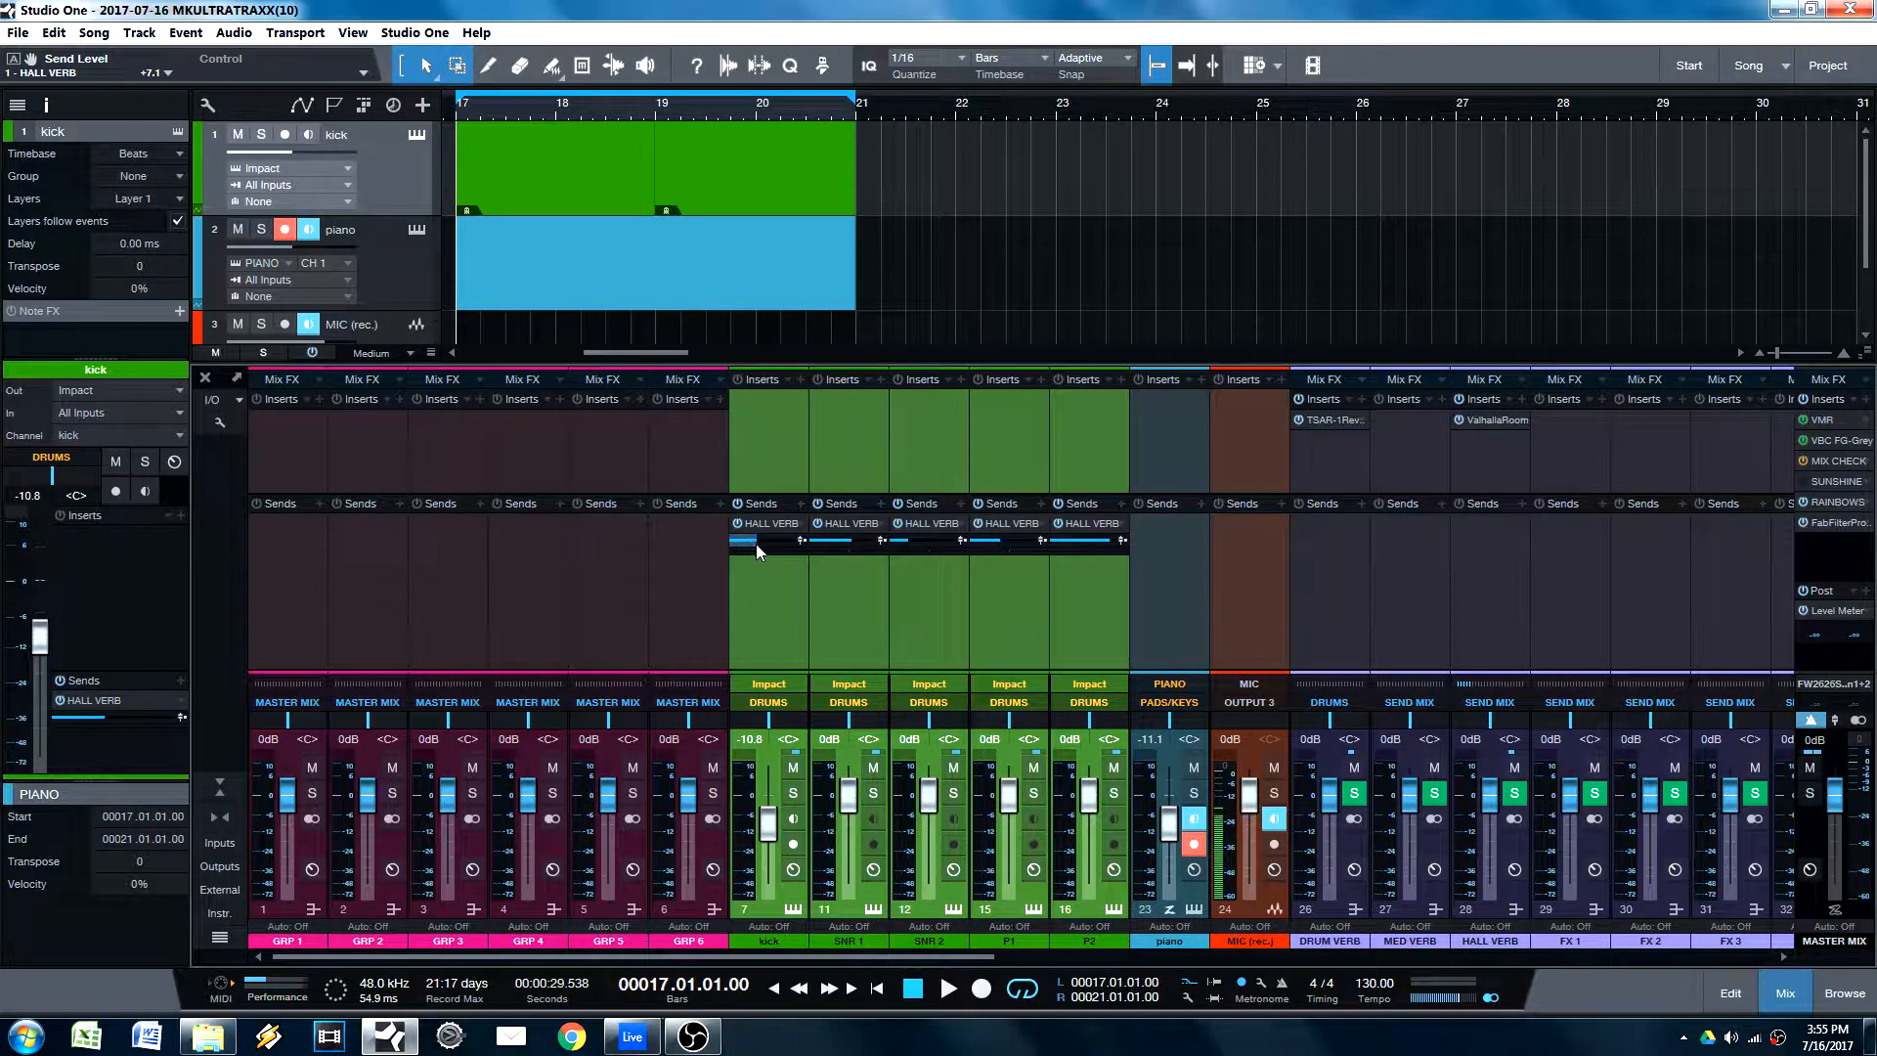
pyautogui.moveTo(759, 542); pyautogui.dragTo(861, 544)
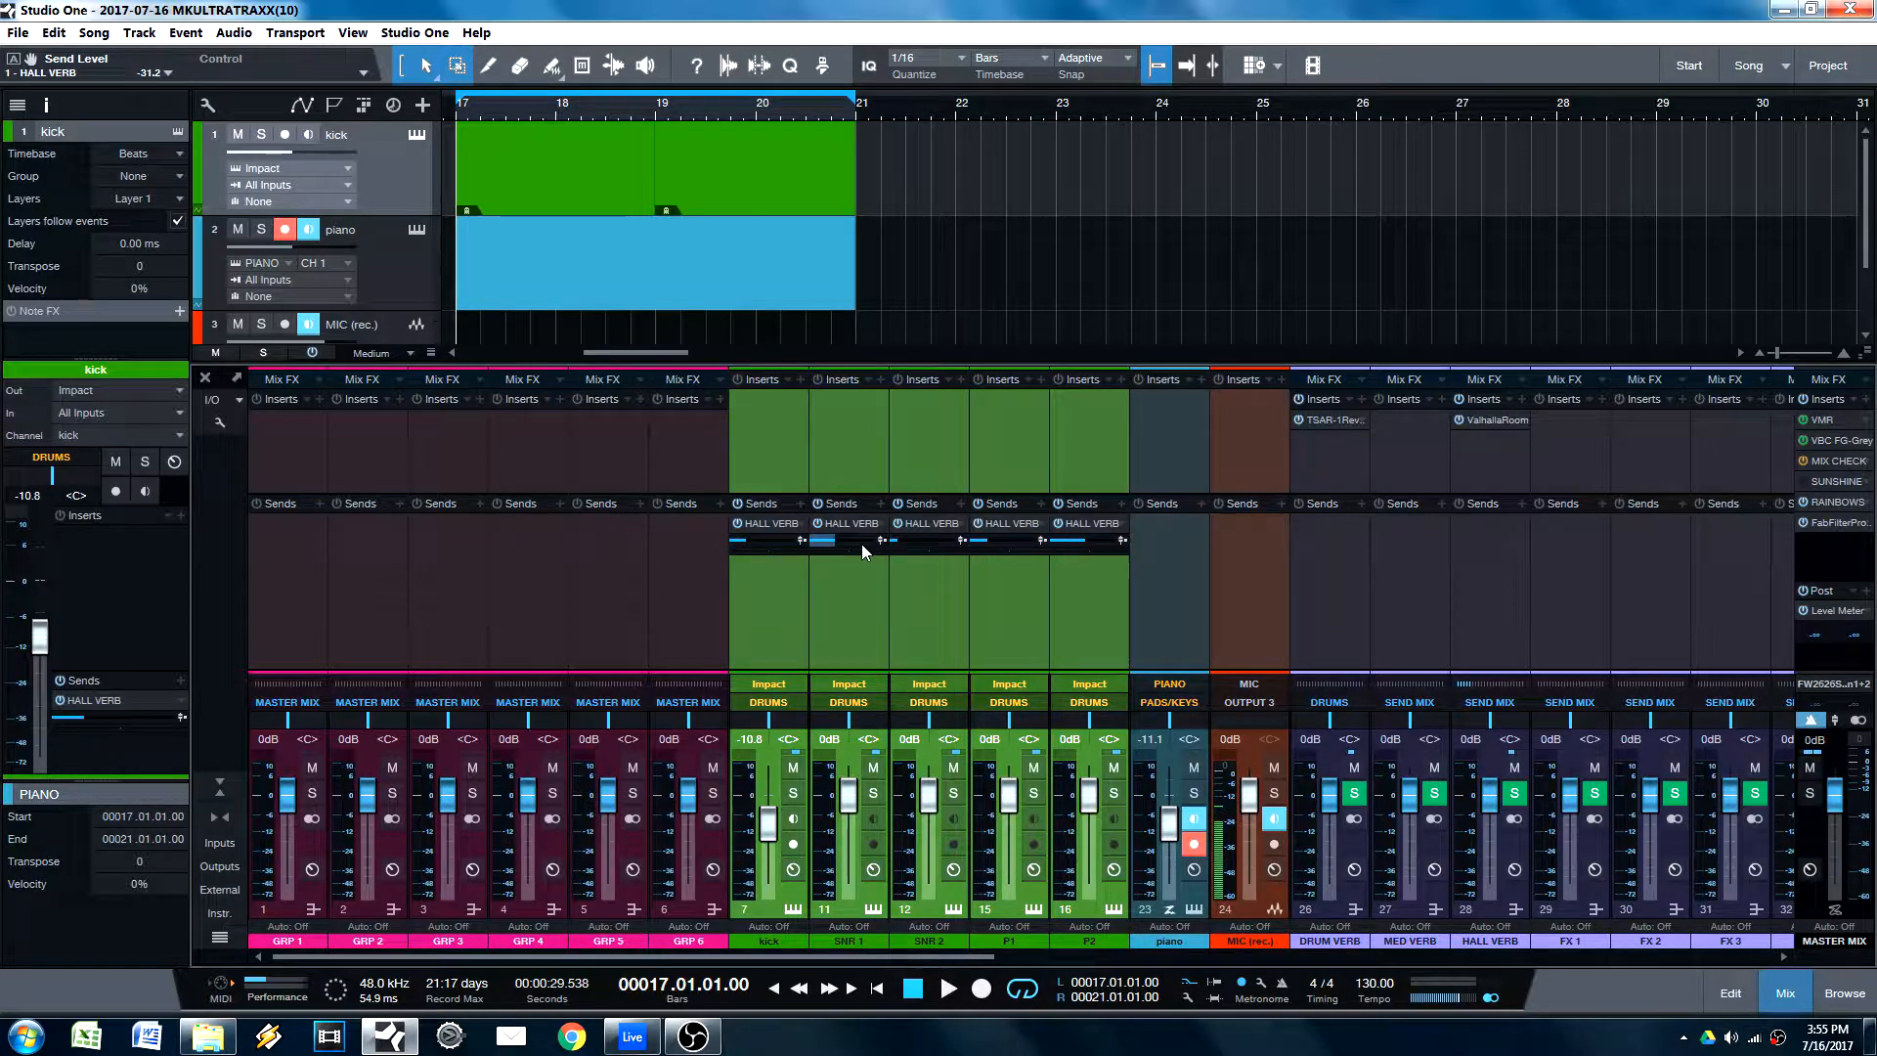
pyautogui.click(755, 543)
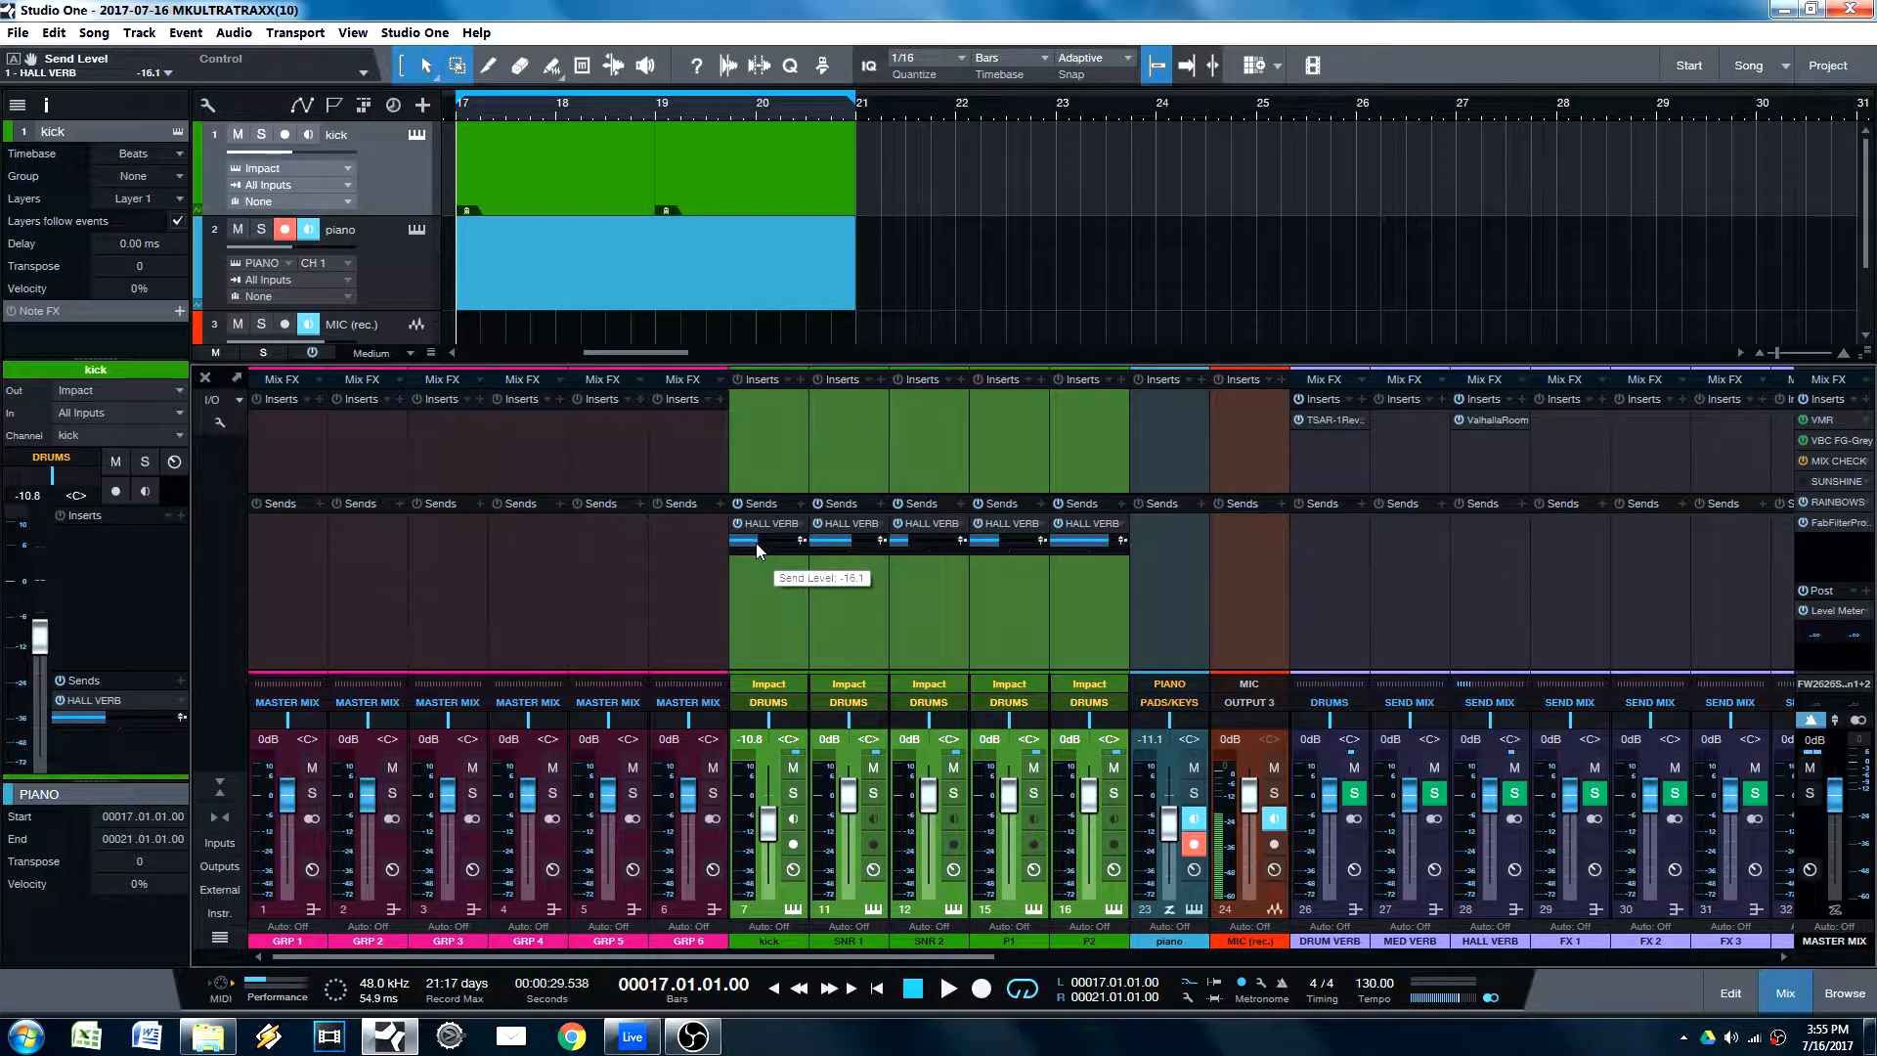
pyautogui.moveTo(755, 543); pyautogui.dragTo(750, 539)
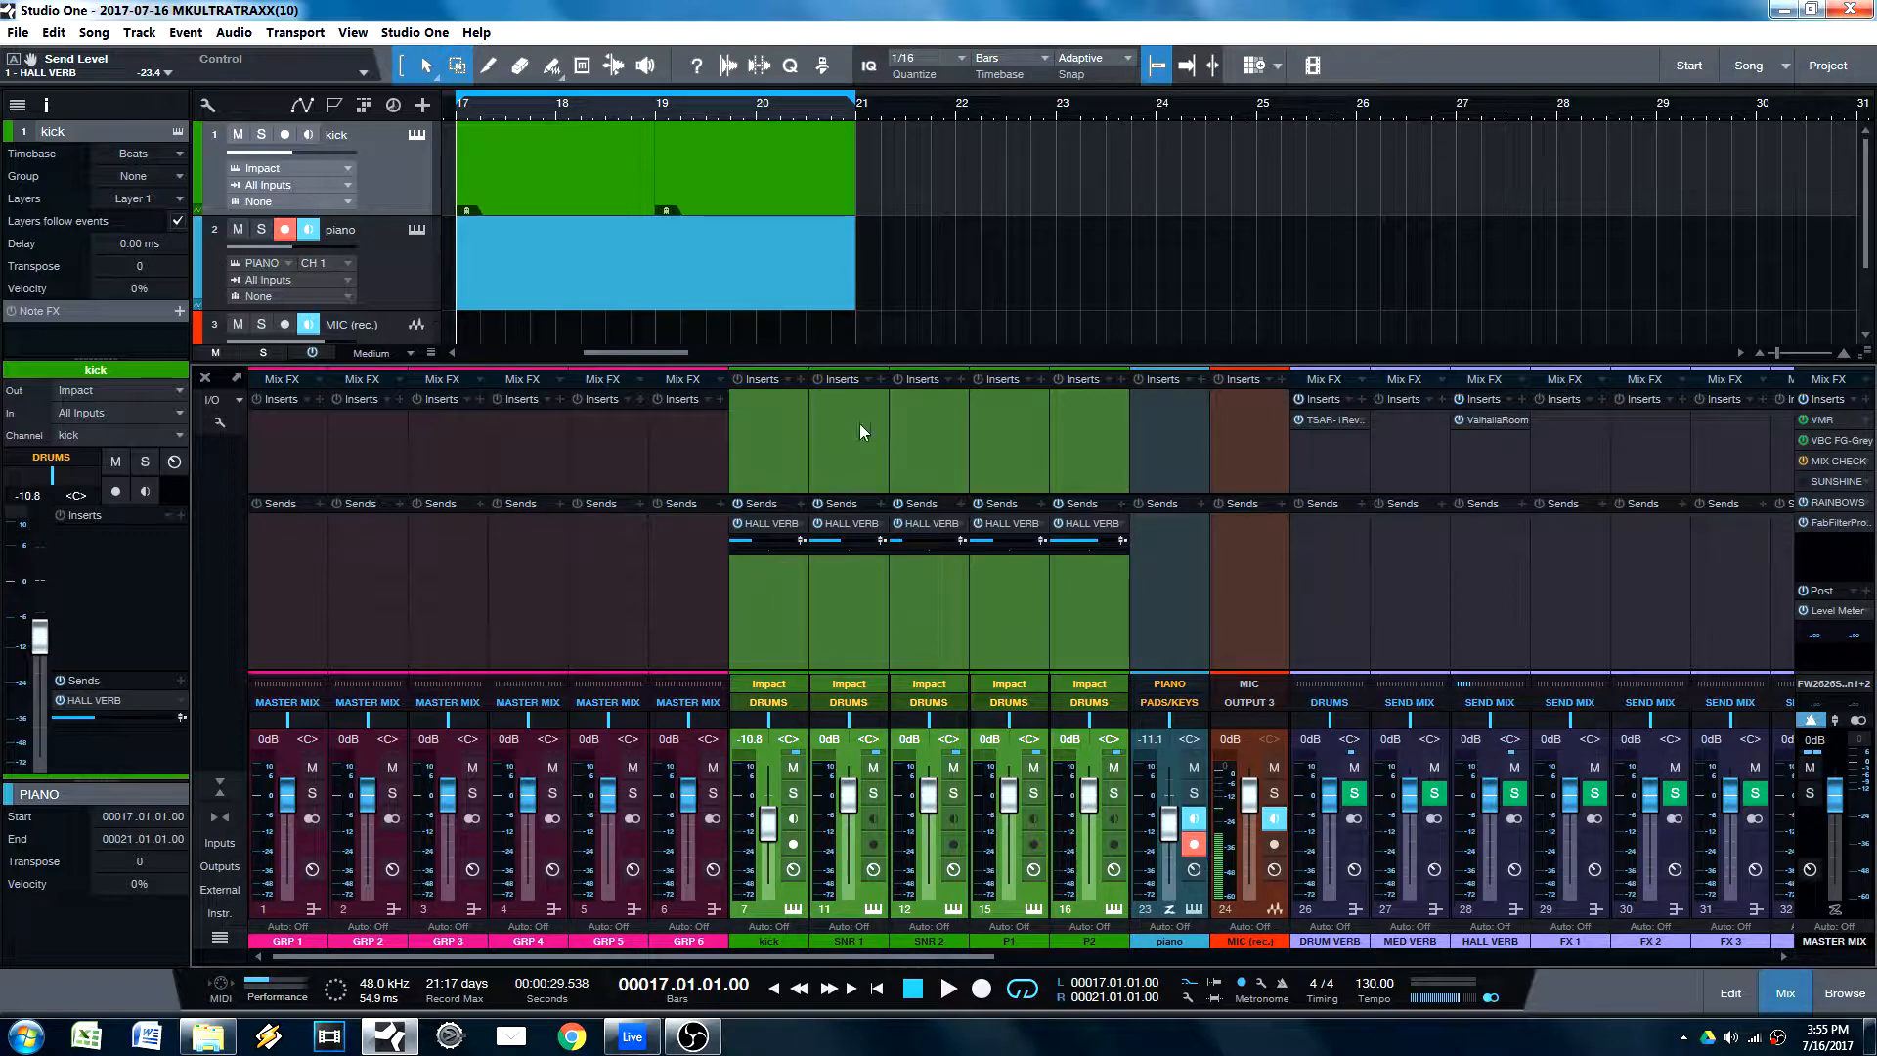
# Step: Insert the EQuilibrium plug-in on all selected channels from kick to P2
pyautogui.click(798, 382)
pyautogui.write('eq')
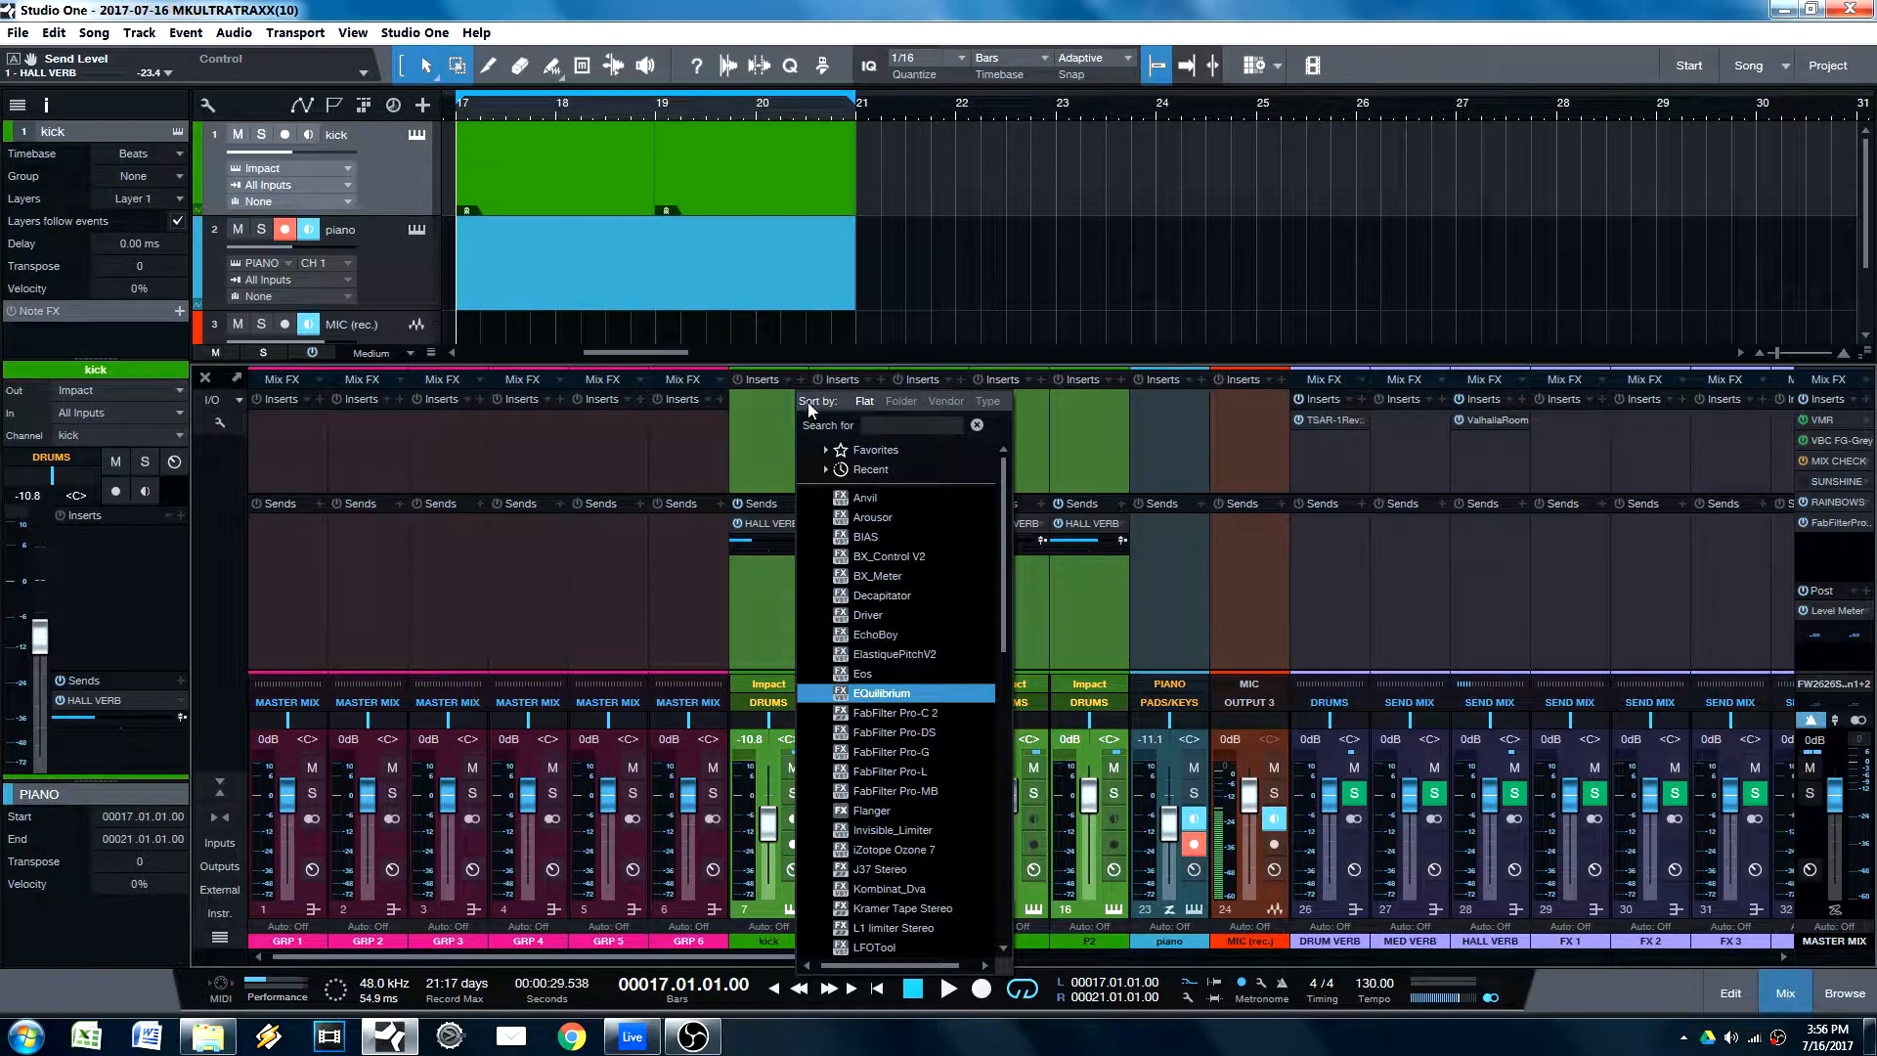
pyautogui.press('Return')
# Step: Shape the kick's EQuilibrium curve with a cut at 1184 Hz and a 9.29 dB boost at 5179 Hz, Q 1.02
pyautogui.moveTo(817, 553); pyautogui.dragTo(995, 590)
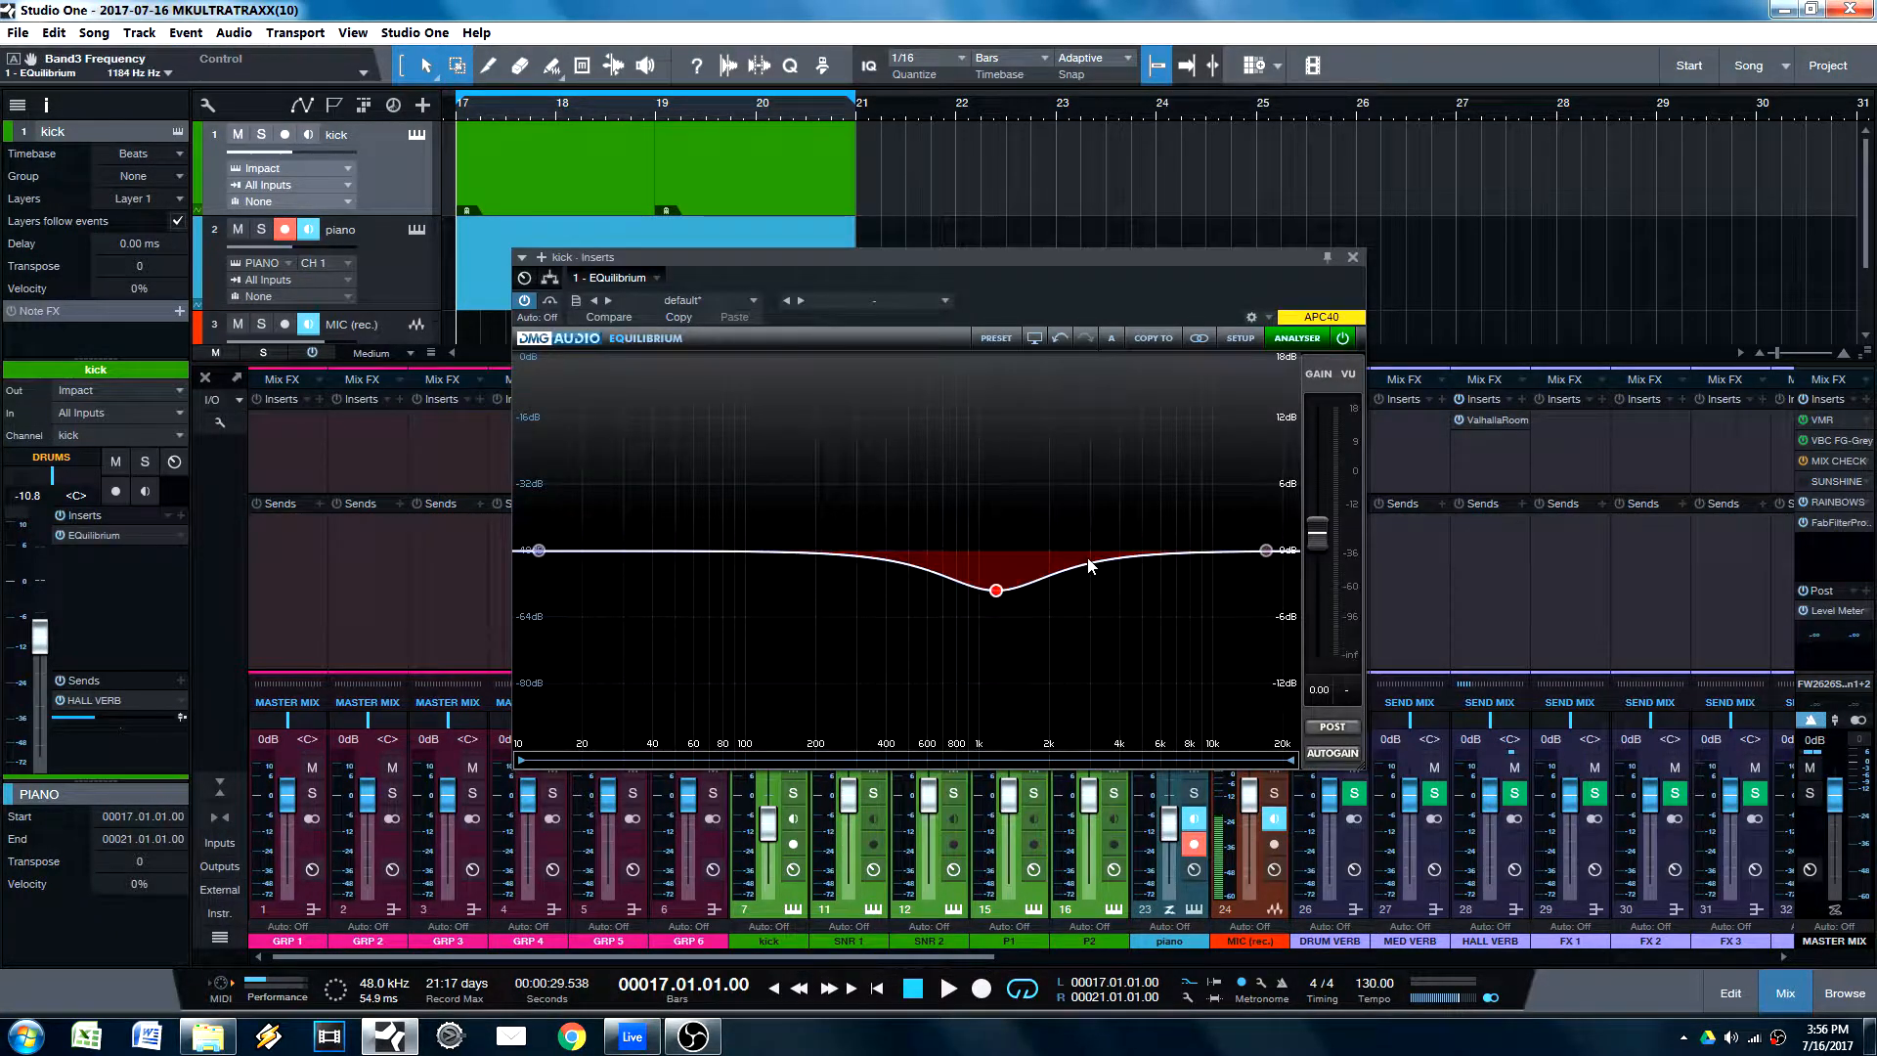
pyautogui.doubleClick(1093, 555)
pyautogui.moveTo(1094, 553); pyautogui.dragTo(1145, 448)
pyautogui.scroll(3, 1145, 448)
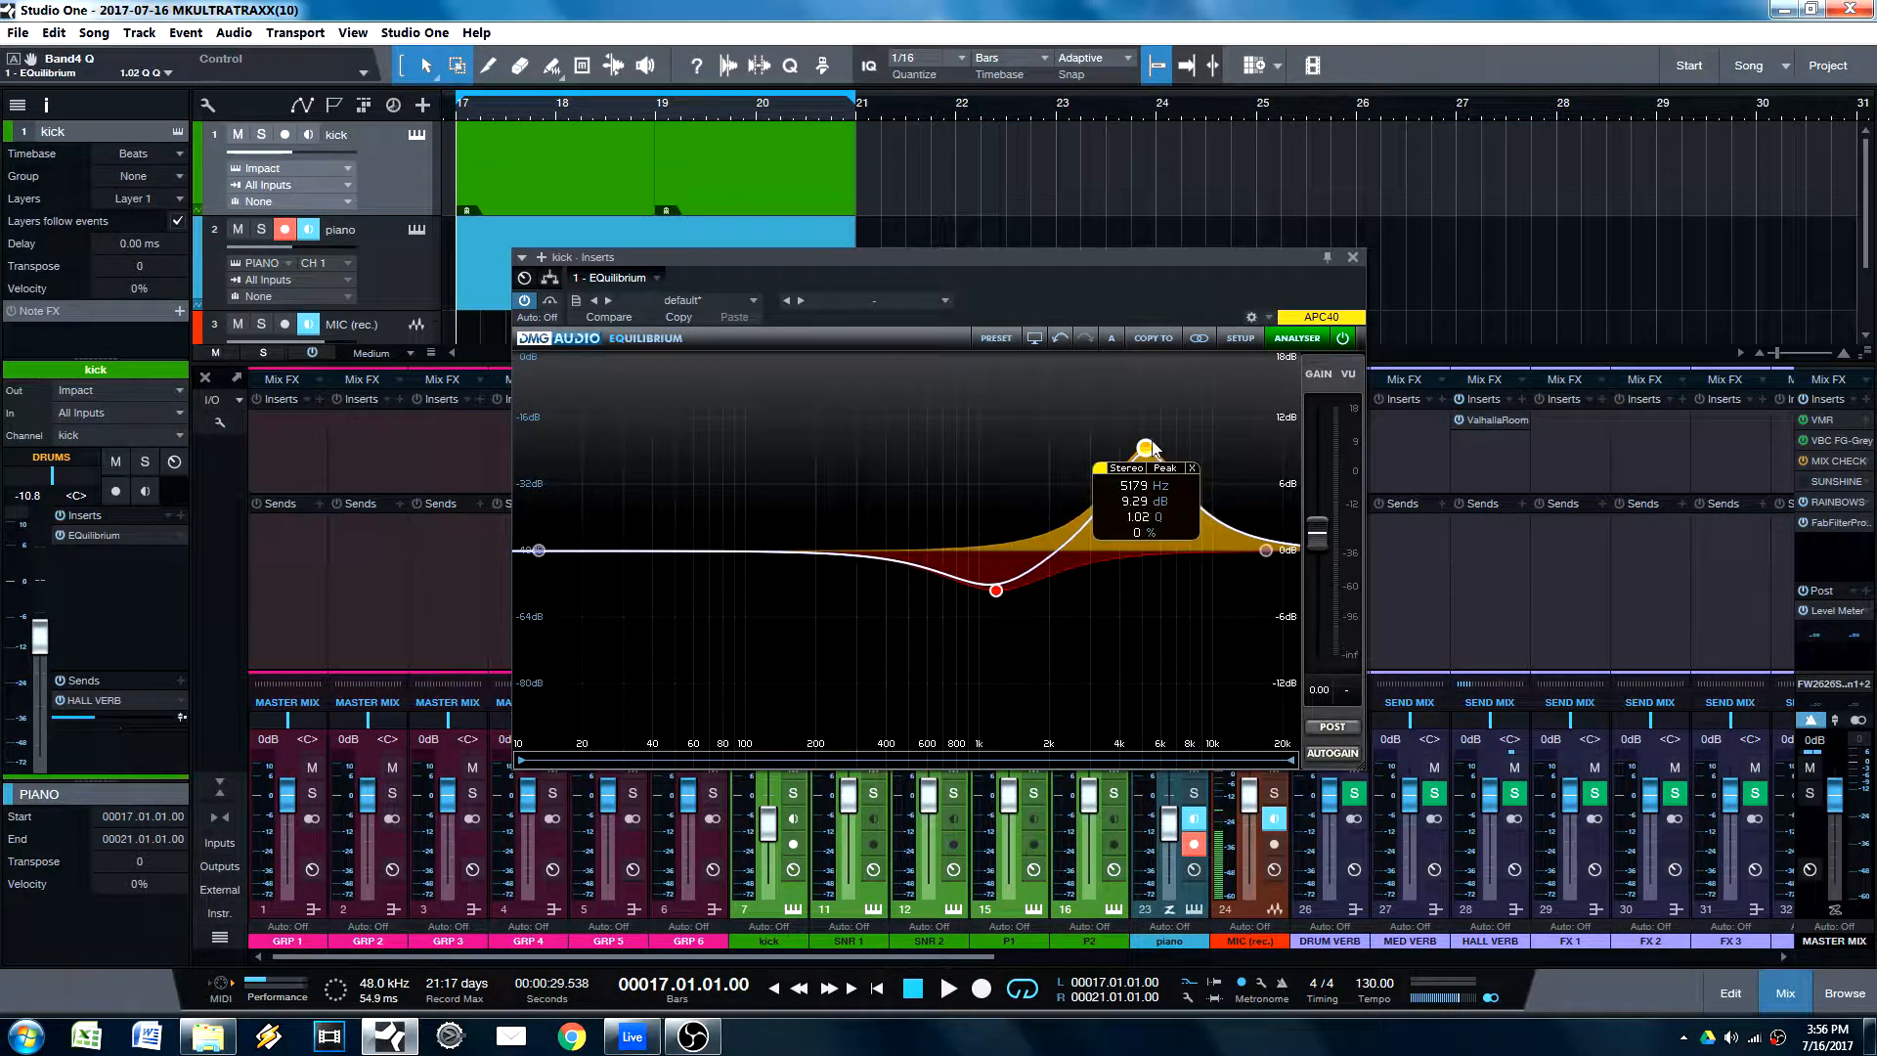
pyautogui.click(1353, 257)
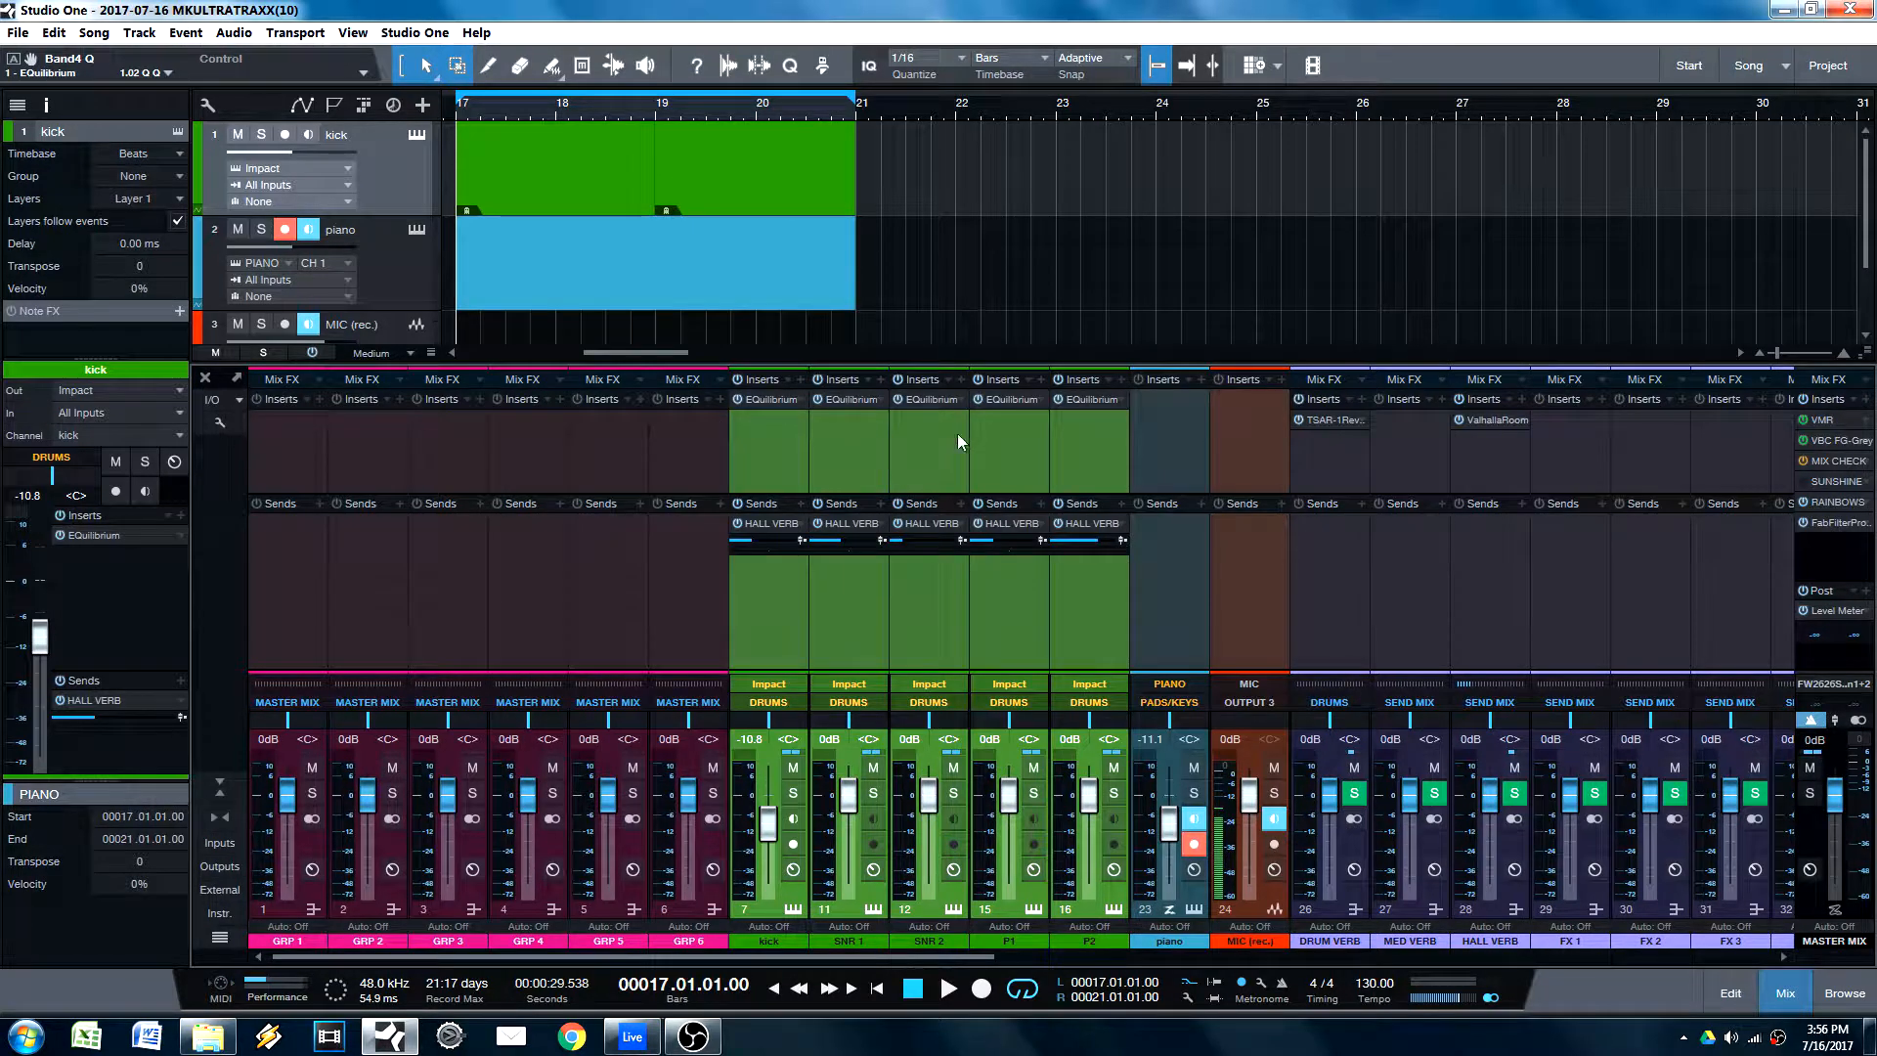
# Step: Select only the kick channel and undo the EQuilibrium inserts on the drum channels
pyautogui.click(772, 462)
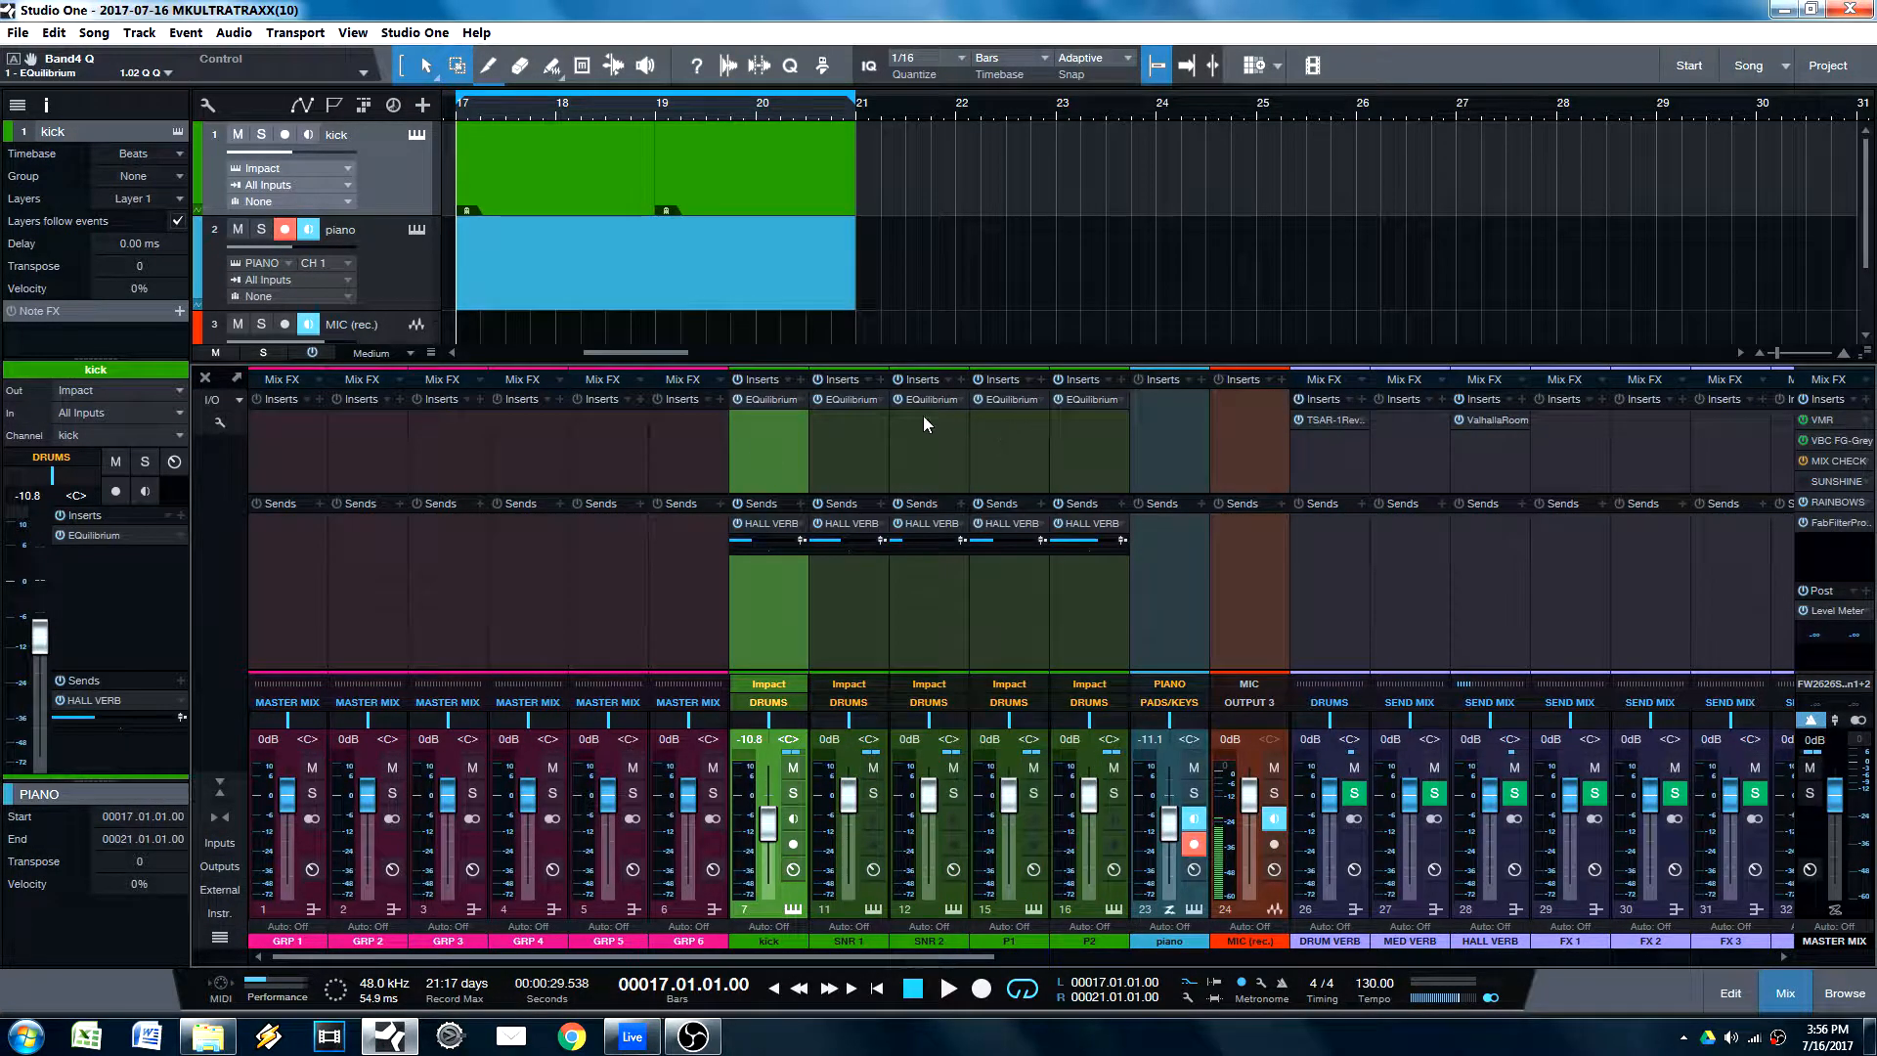
pyautogui.hotkey('ctrl', 'z')
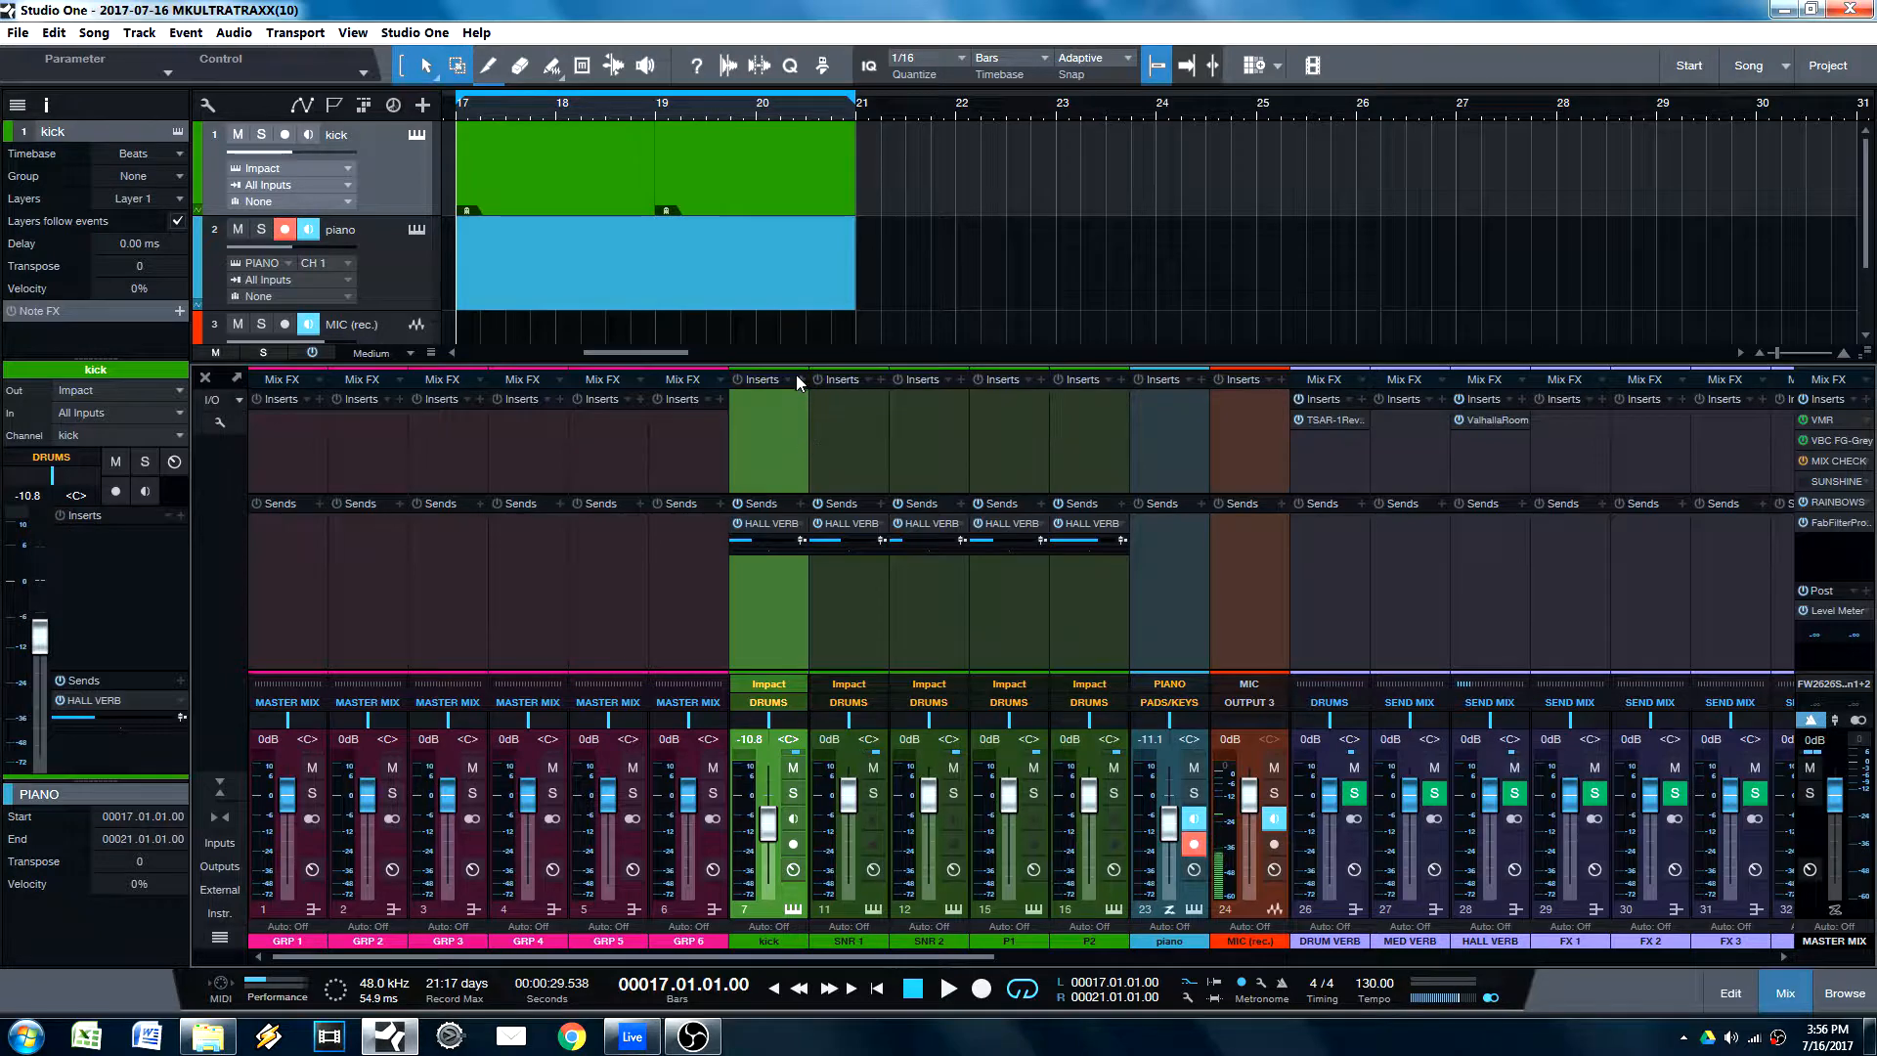
# Step: Insert the EQuilibrium plug-in on the kick channel only
pyautogui.click(799, 378)
pyautogui.click(771, 432)
pyautogui.click(804, 381)
pyautogui.click(807, 393)
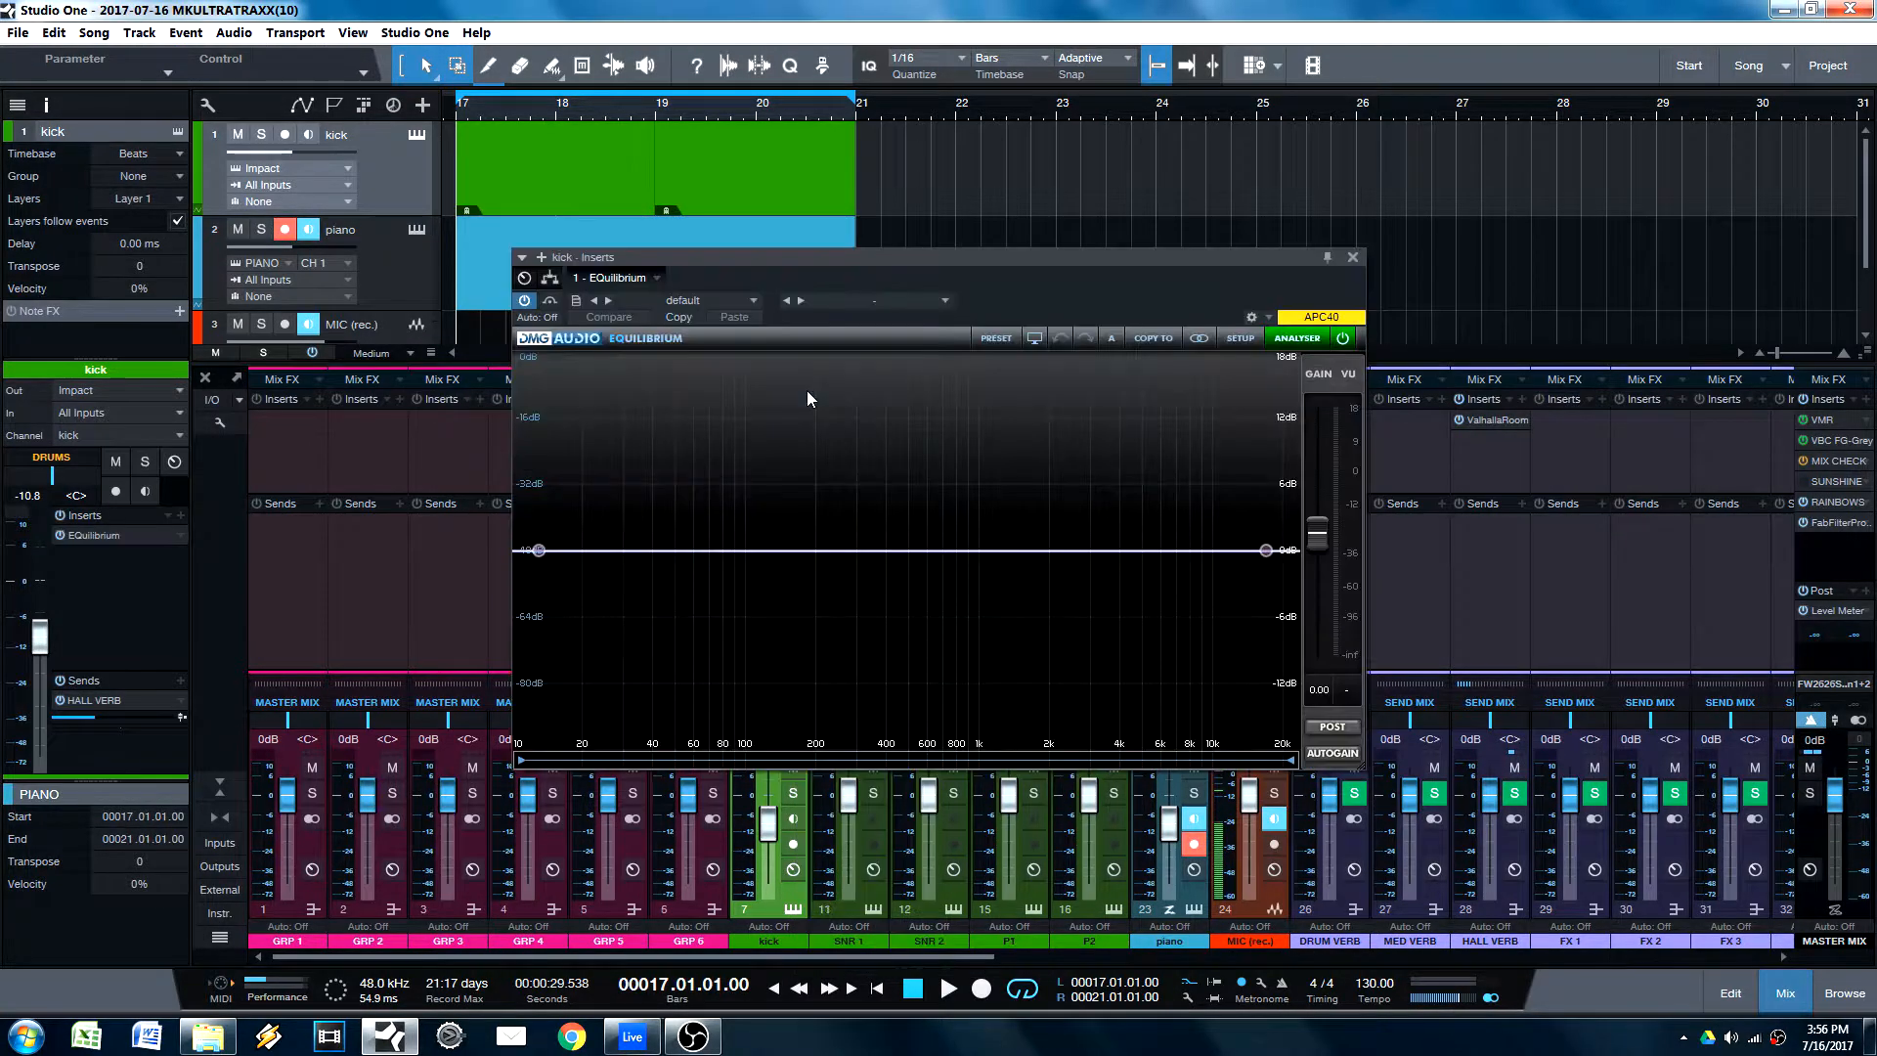
# Step: Shape the kick's EQ with a cut of about 6 dB near 600 Hz and a boost of about 6 dB at 3018 Hz, Q 1.22
pyautogui.moveTo(1013, 537); pyautogui.dragTo(928, 617)
pyautogui.moveTo(1093, 560); pyautogui.dragTo(1092, 484)
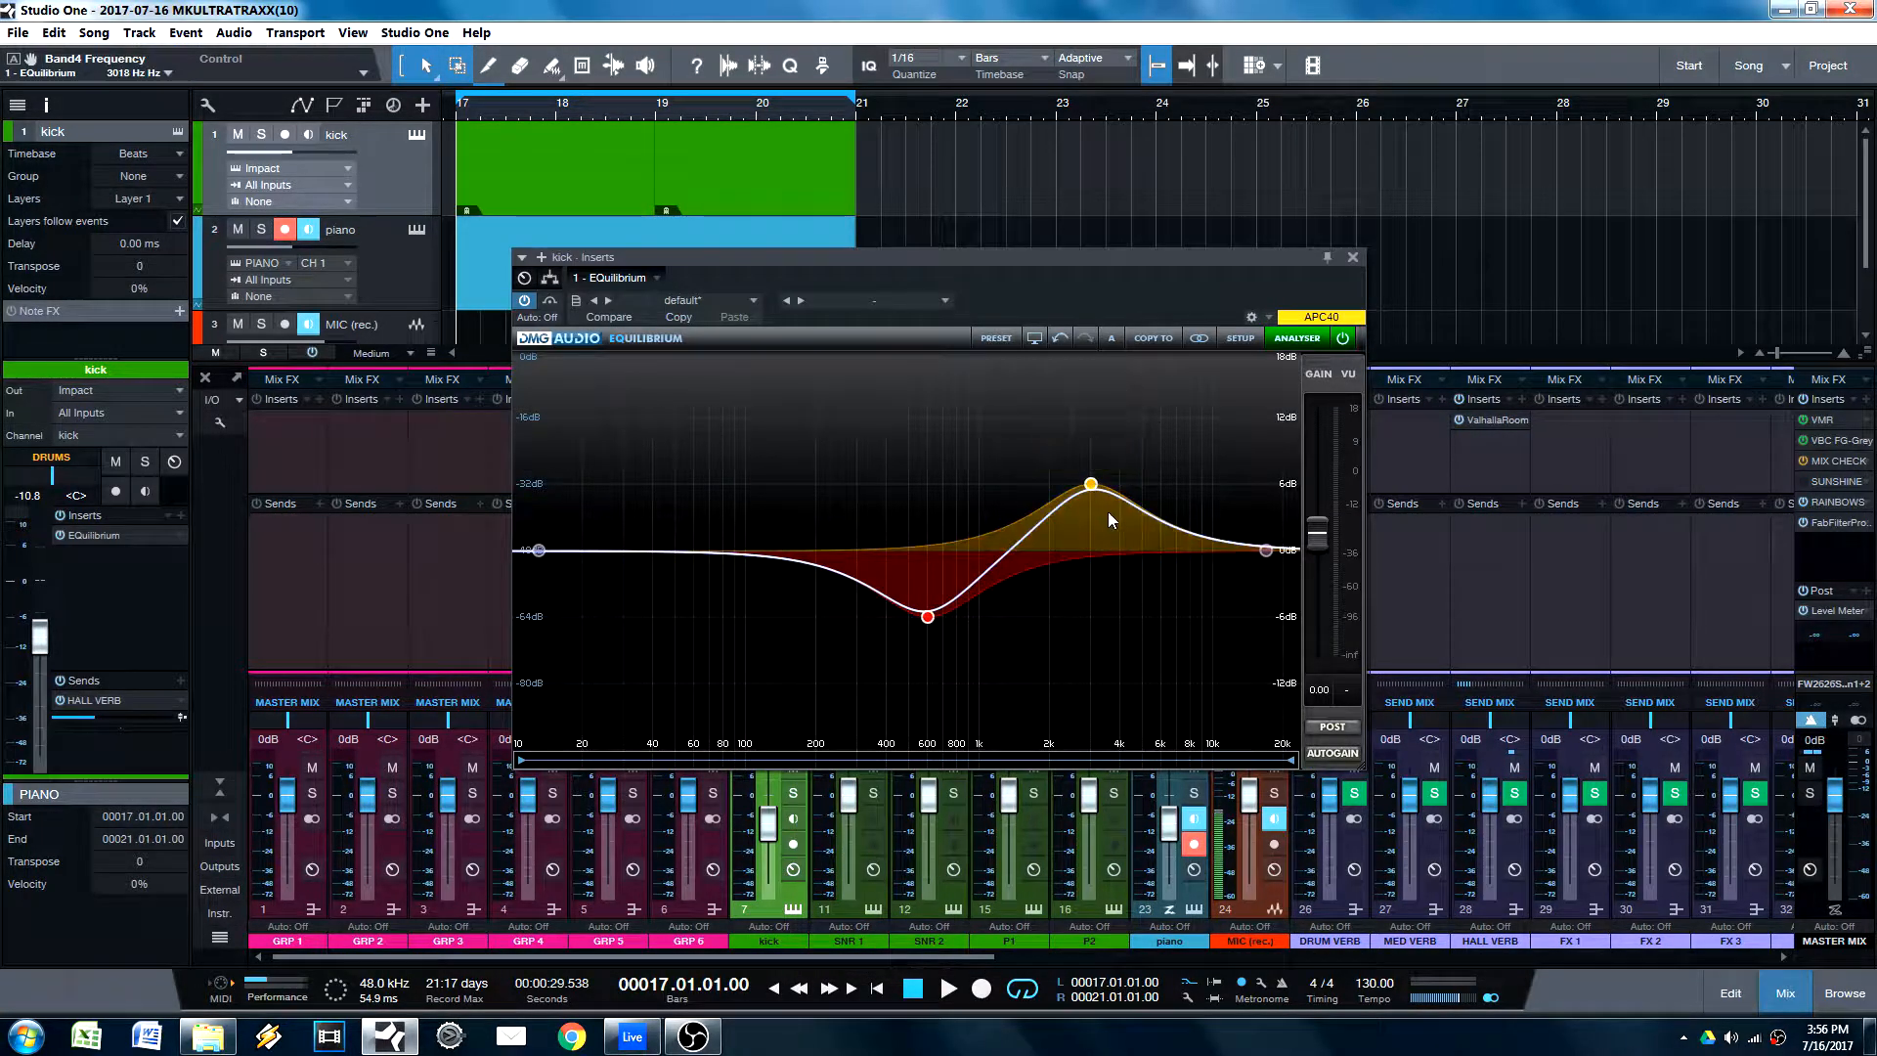
pyautogui.scroll(3, 1092, 486)
pyautogui.click(1353, 257)
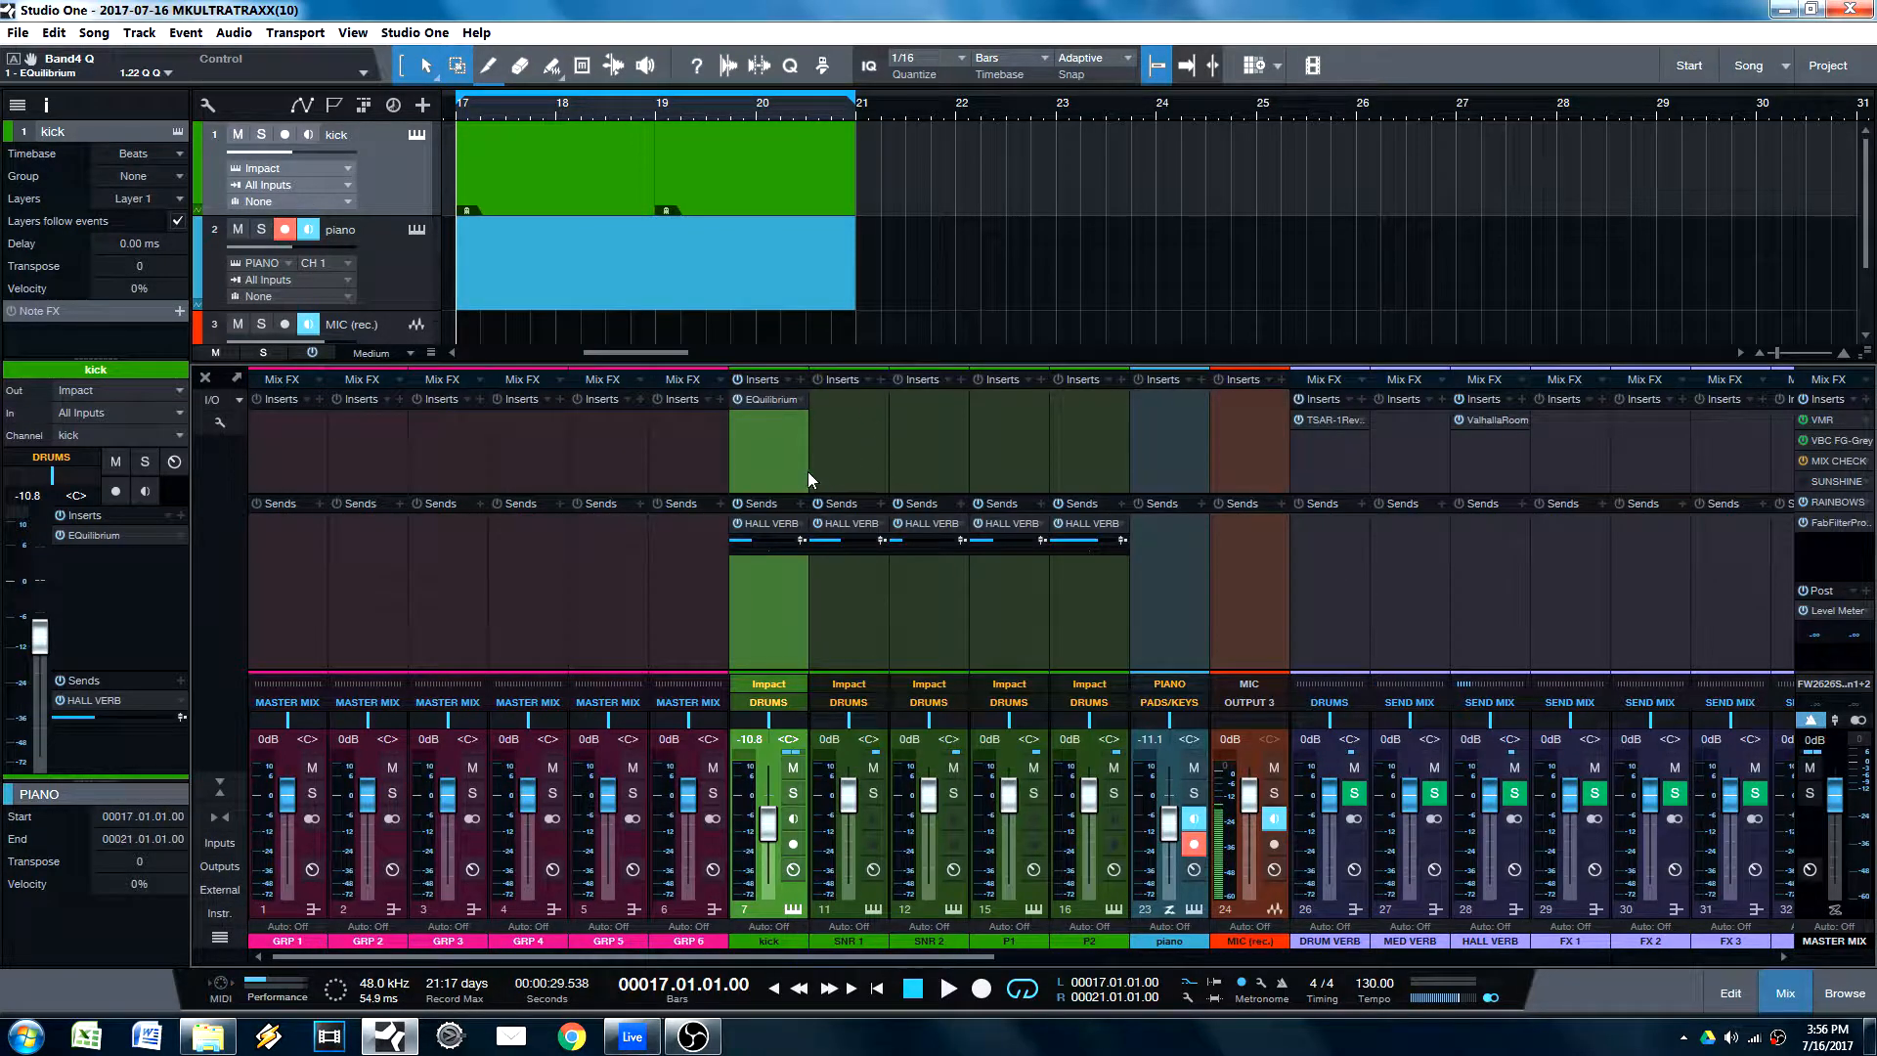
# Step: Copy the kick's EQuilibrium insert with its settings to the SNR 1 channel and close the plug-in window
pyautogui.click(851, 467)
pyautogui.keyDown('shift'); pyautogui.click(941, 460); pyautogui.keyUp('shift')
pyautogui.keyDown('shift'); pyautogui.click(1011, 460); pyautogui.keyUp('shift')
pyautogui.keyDown('shift'); pyautogui.click(1066, 459); pyautogui.keyUp('shift')
pyautogui.moveTo(789, 406); pyautogui.dragTo(746, 419)
pyautogui.click(1353, 257)
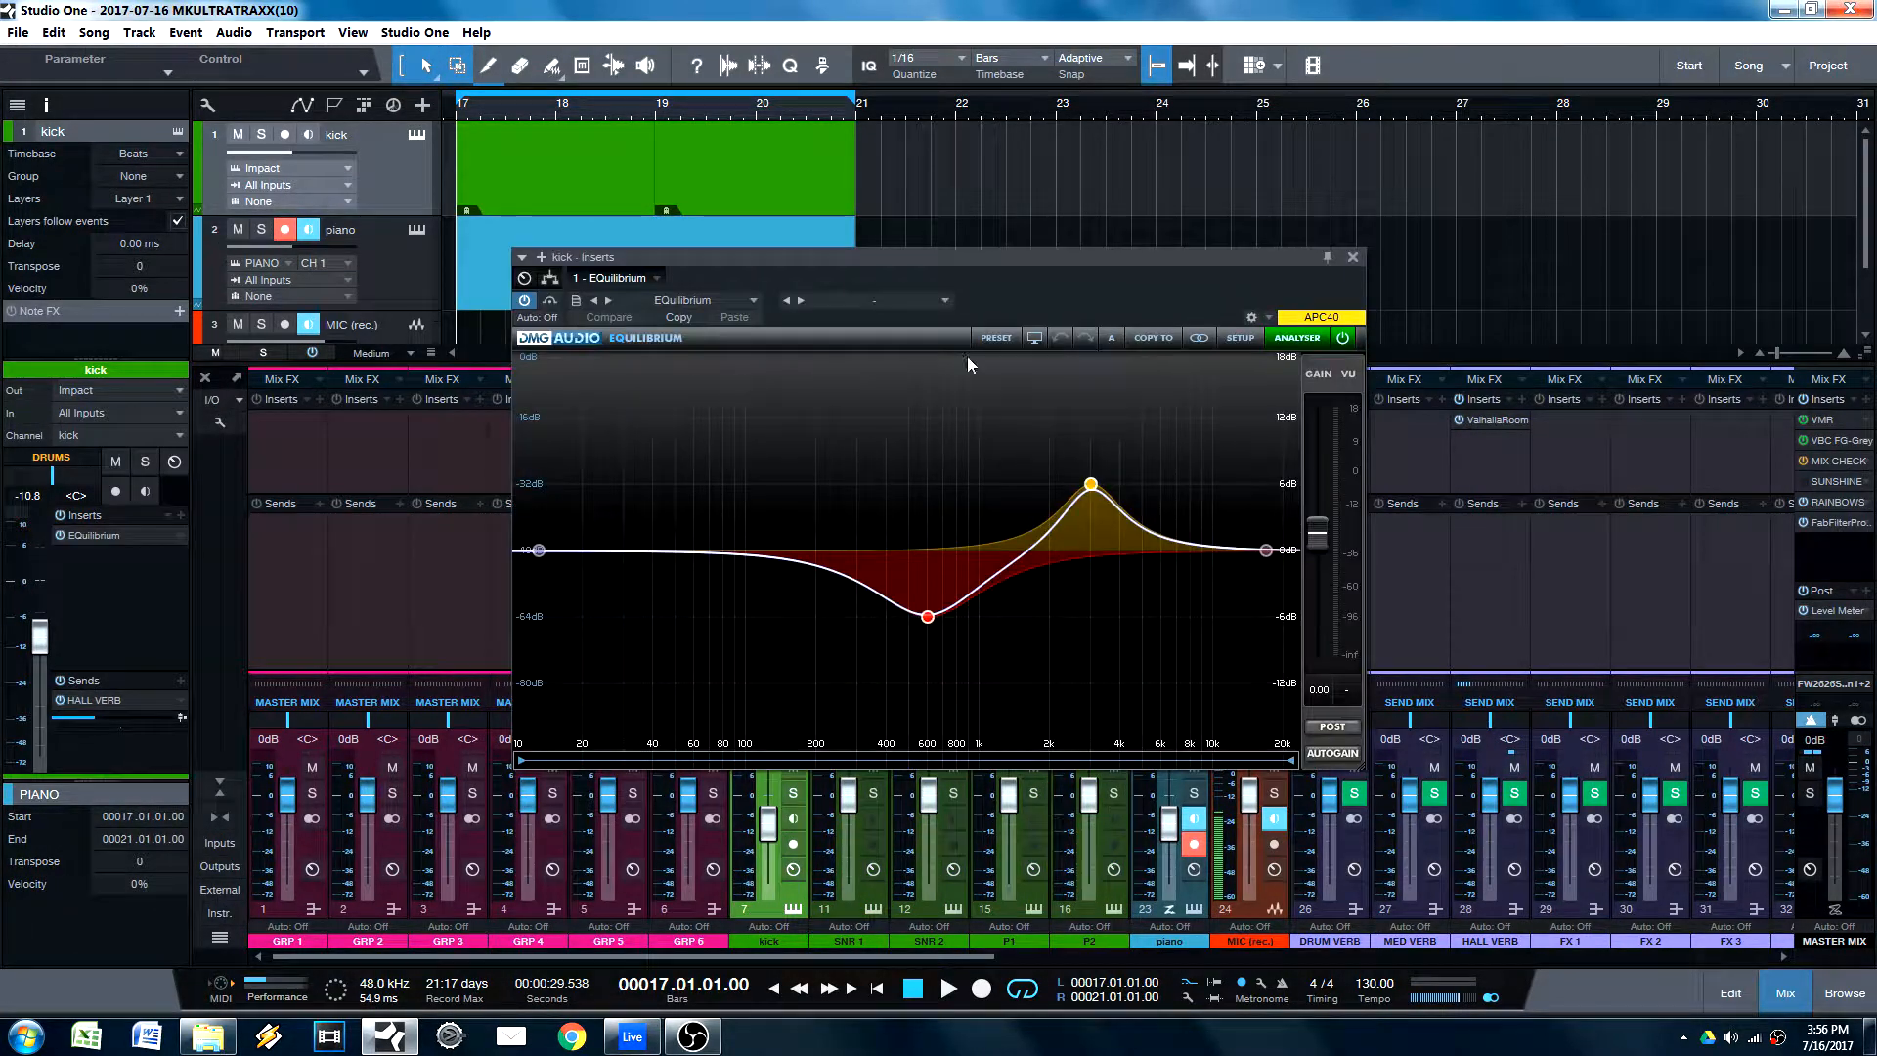
pyautogui.click(1351, 262)
# Step: Remove the EQuilibrium insert from the SNR 1 channel
pyautogui.rightClick(882, 400)
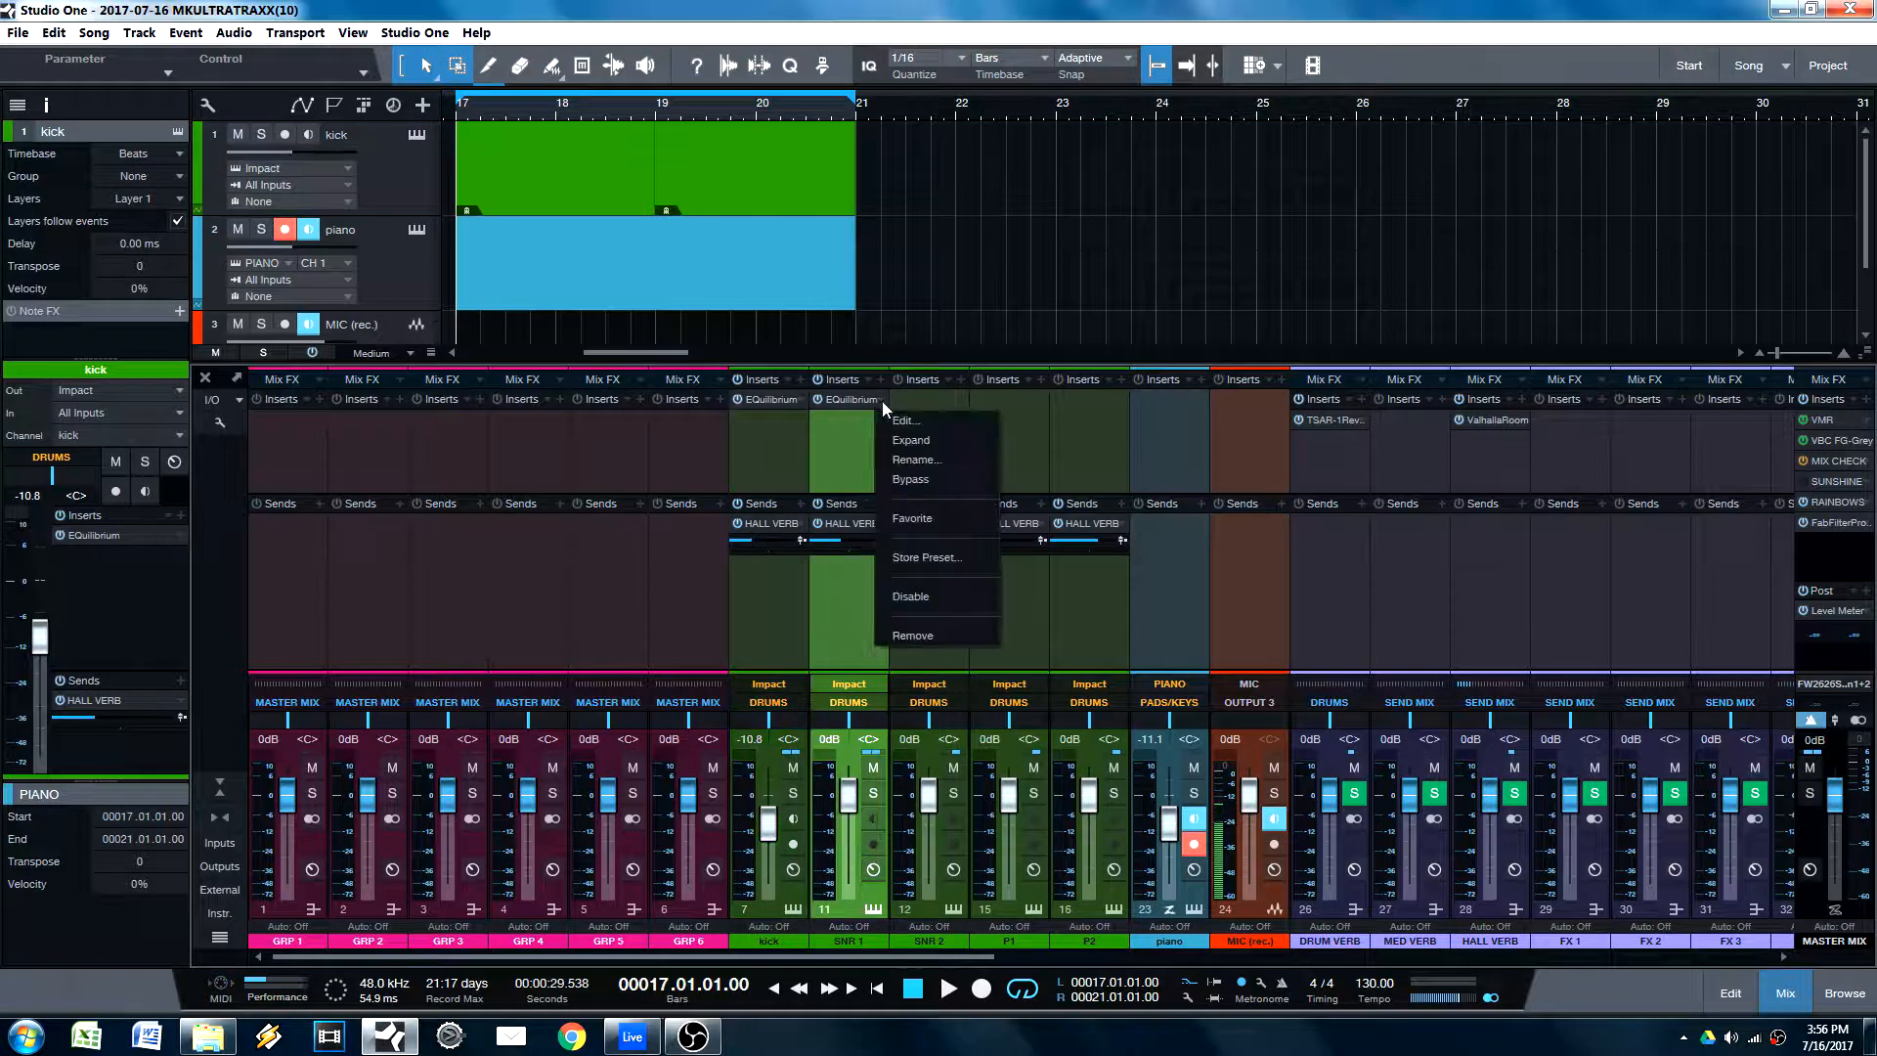
pyautogui.click(929, 636)
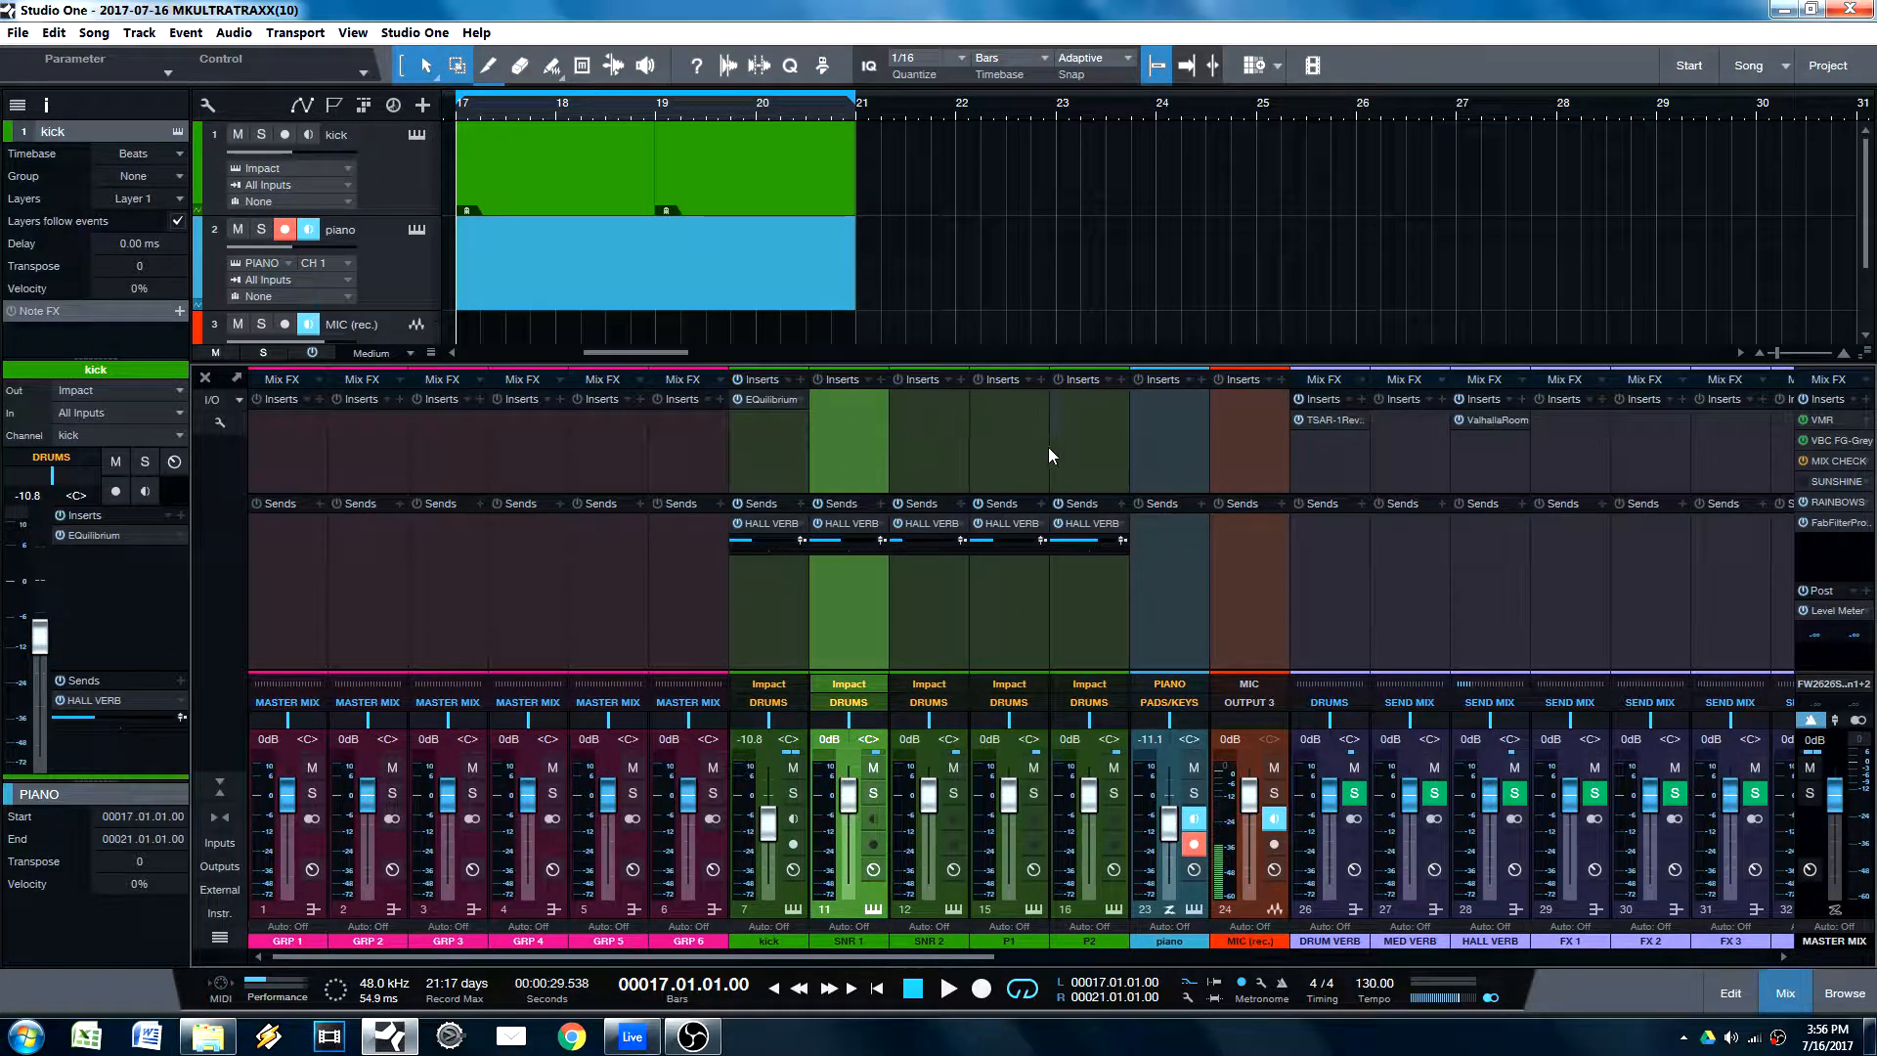
# Step: Copy the kick's EQuilibrium insert with its settings to the SNR 1 channel and close the plug-in window
pyautogui.keyDown('shift'); pyautogui.click(1076, 458); pyautogui.keyUp('shift')
pyautogui.click(786, 445)
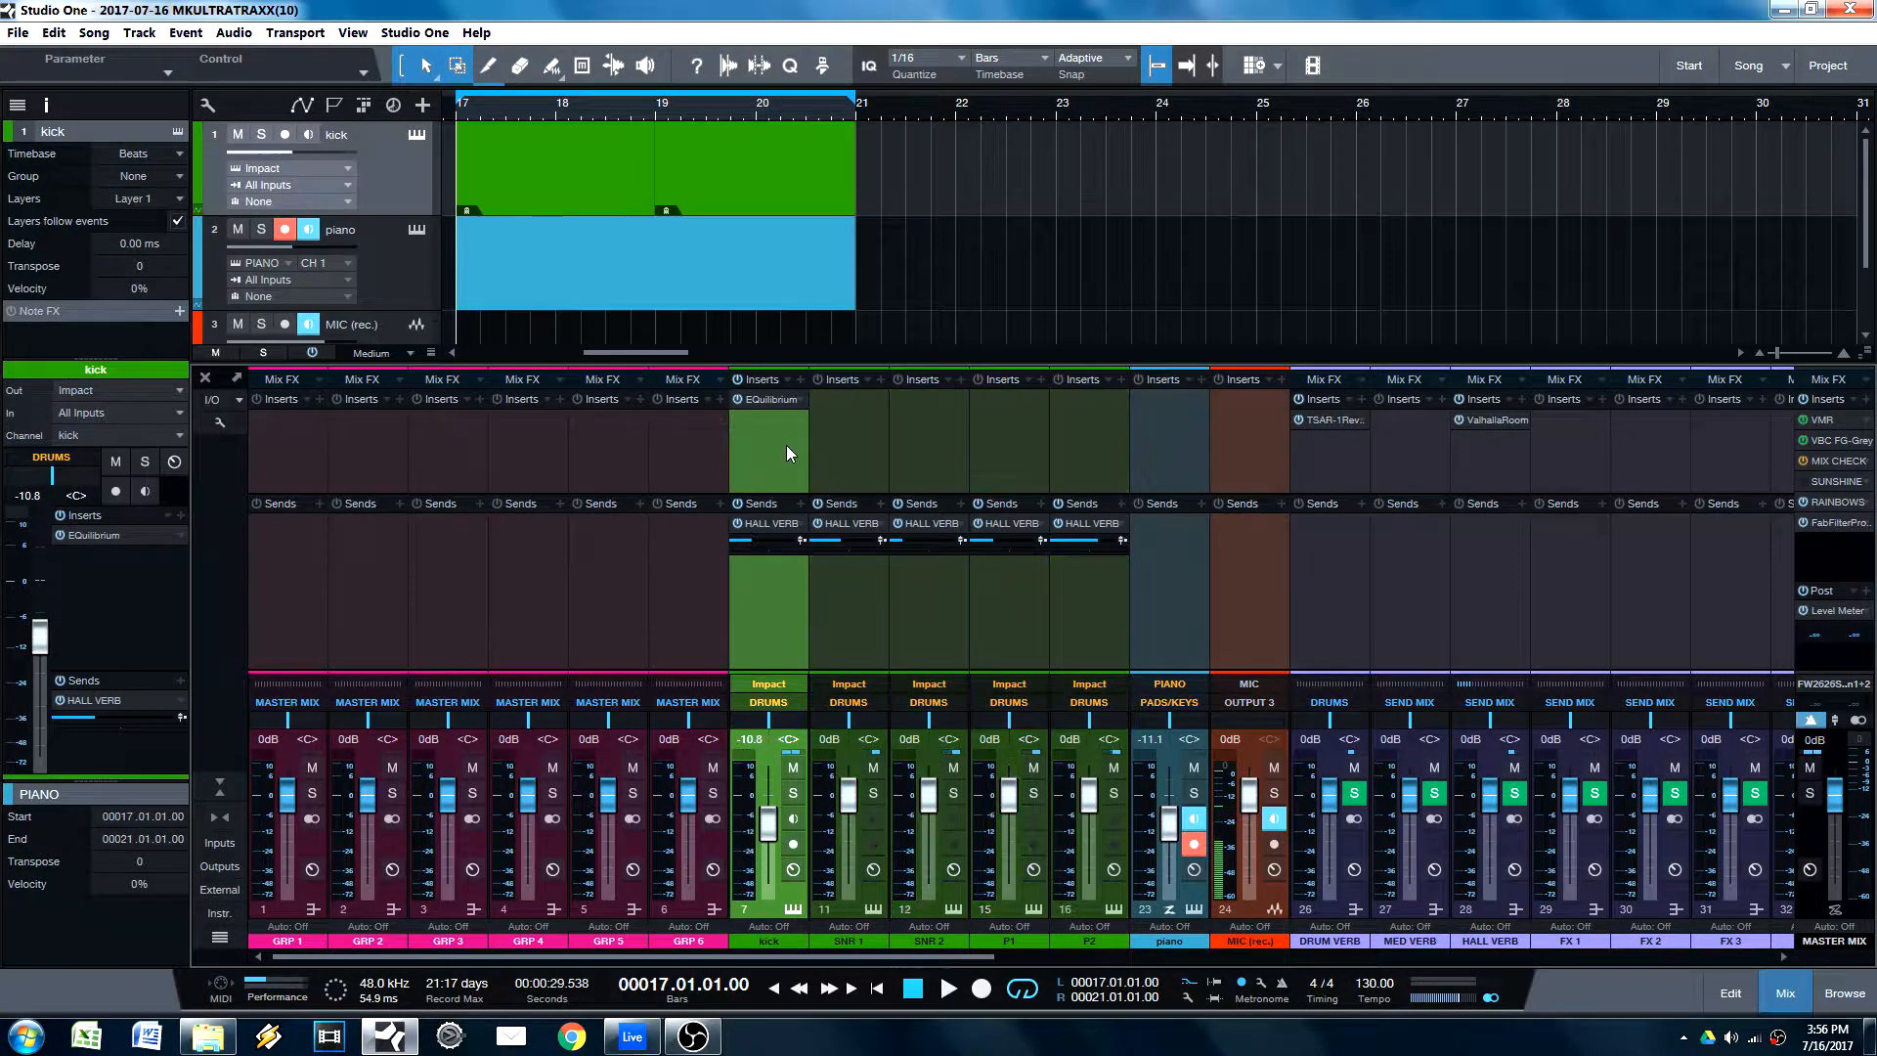
pyautogui.moveTo(766, 401)
pyautogui.mouseDown()
pyautogui.moveTo(864, 401)
pyautogui.moveTo(856, 420)
pyautogui.moveTo(775, 401)
pyautogui.mouseUp()
pyautogui.click(1352, 257)
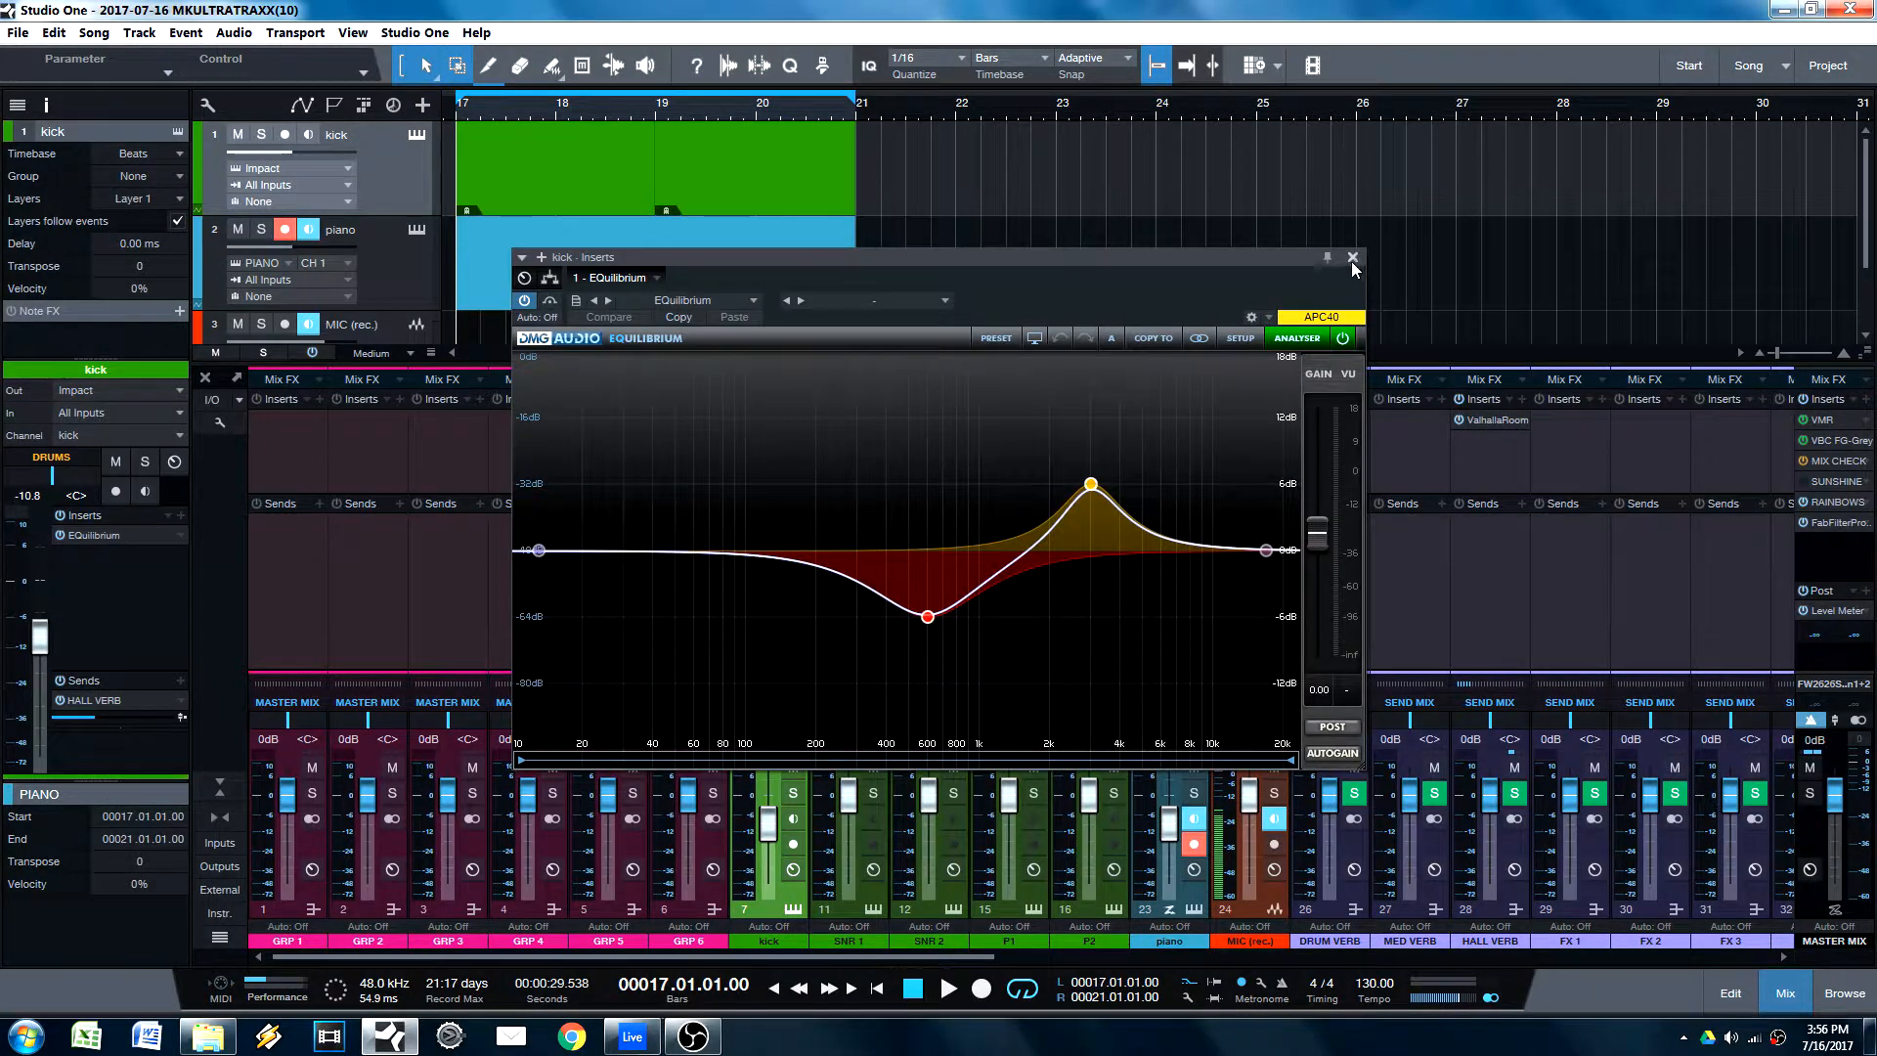
pyautogui.click(1352, 257)
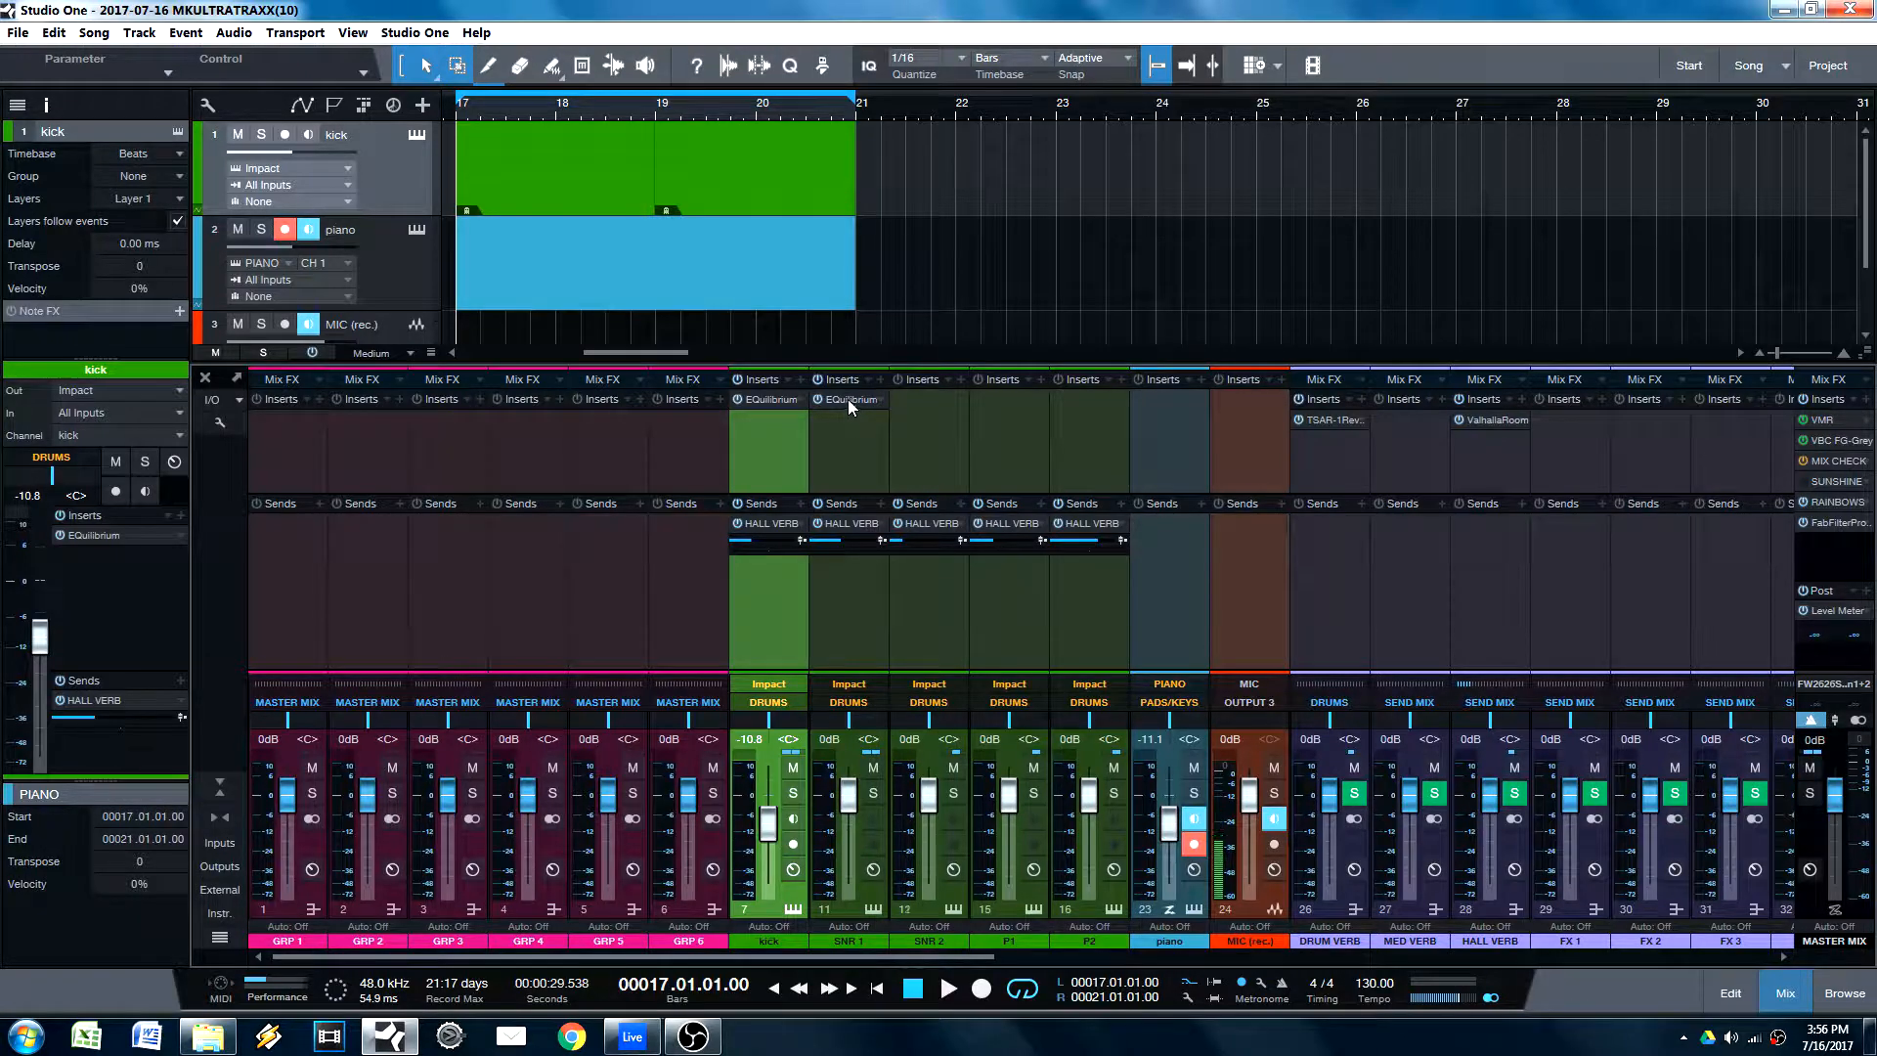
# Step: With all five drum channels selected, try moving the EQuilibrium insert from SNR 1 to SNR 2 and close its window
pyautogui.moveTo(941, 436); pyautogui.dragTo(841, 413)
pyautogui.moveTo(876, 399); pyautogui.dragTo(900, 399)
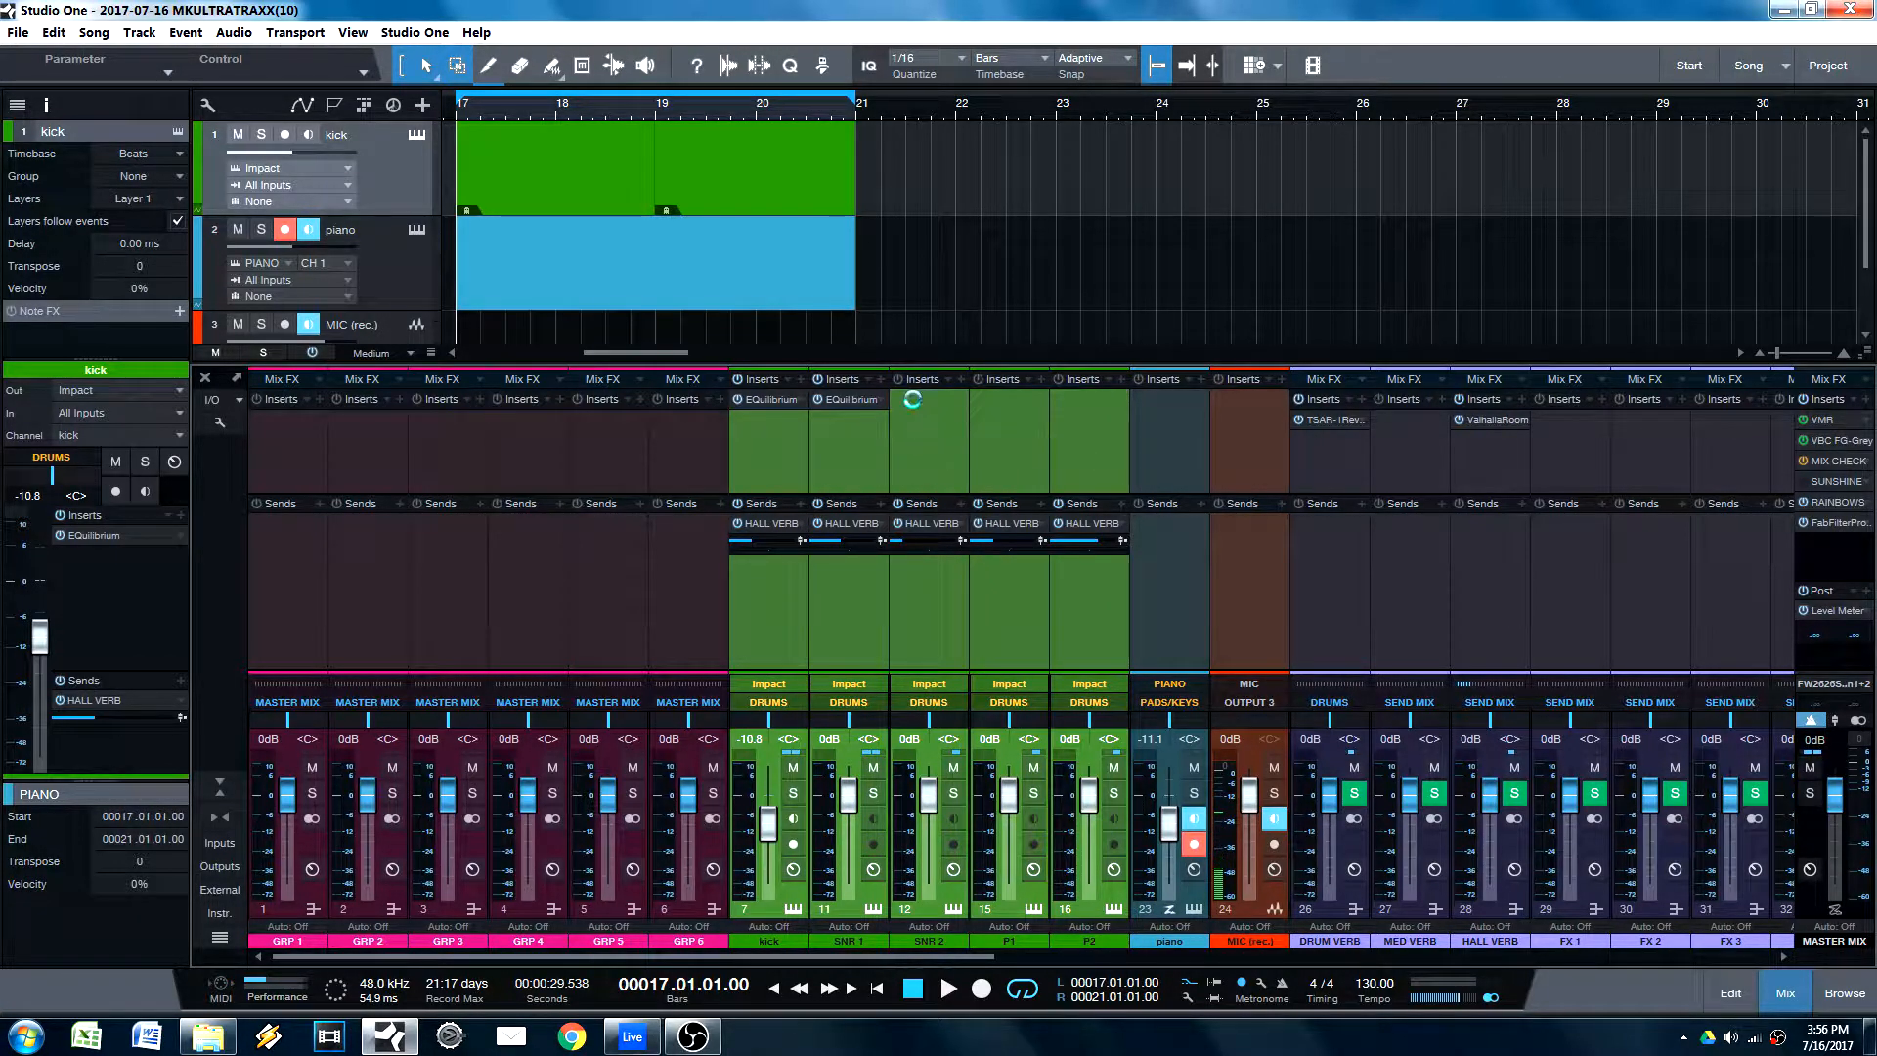
pyautogui.click(1358, 260)
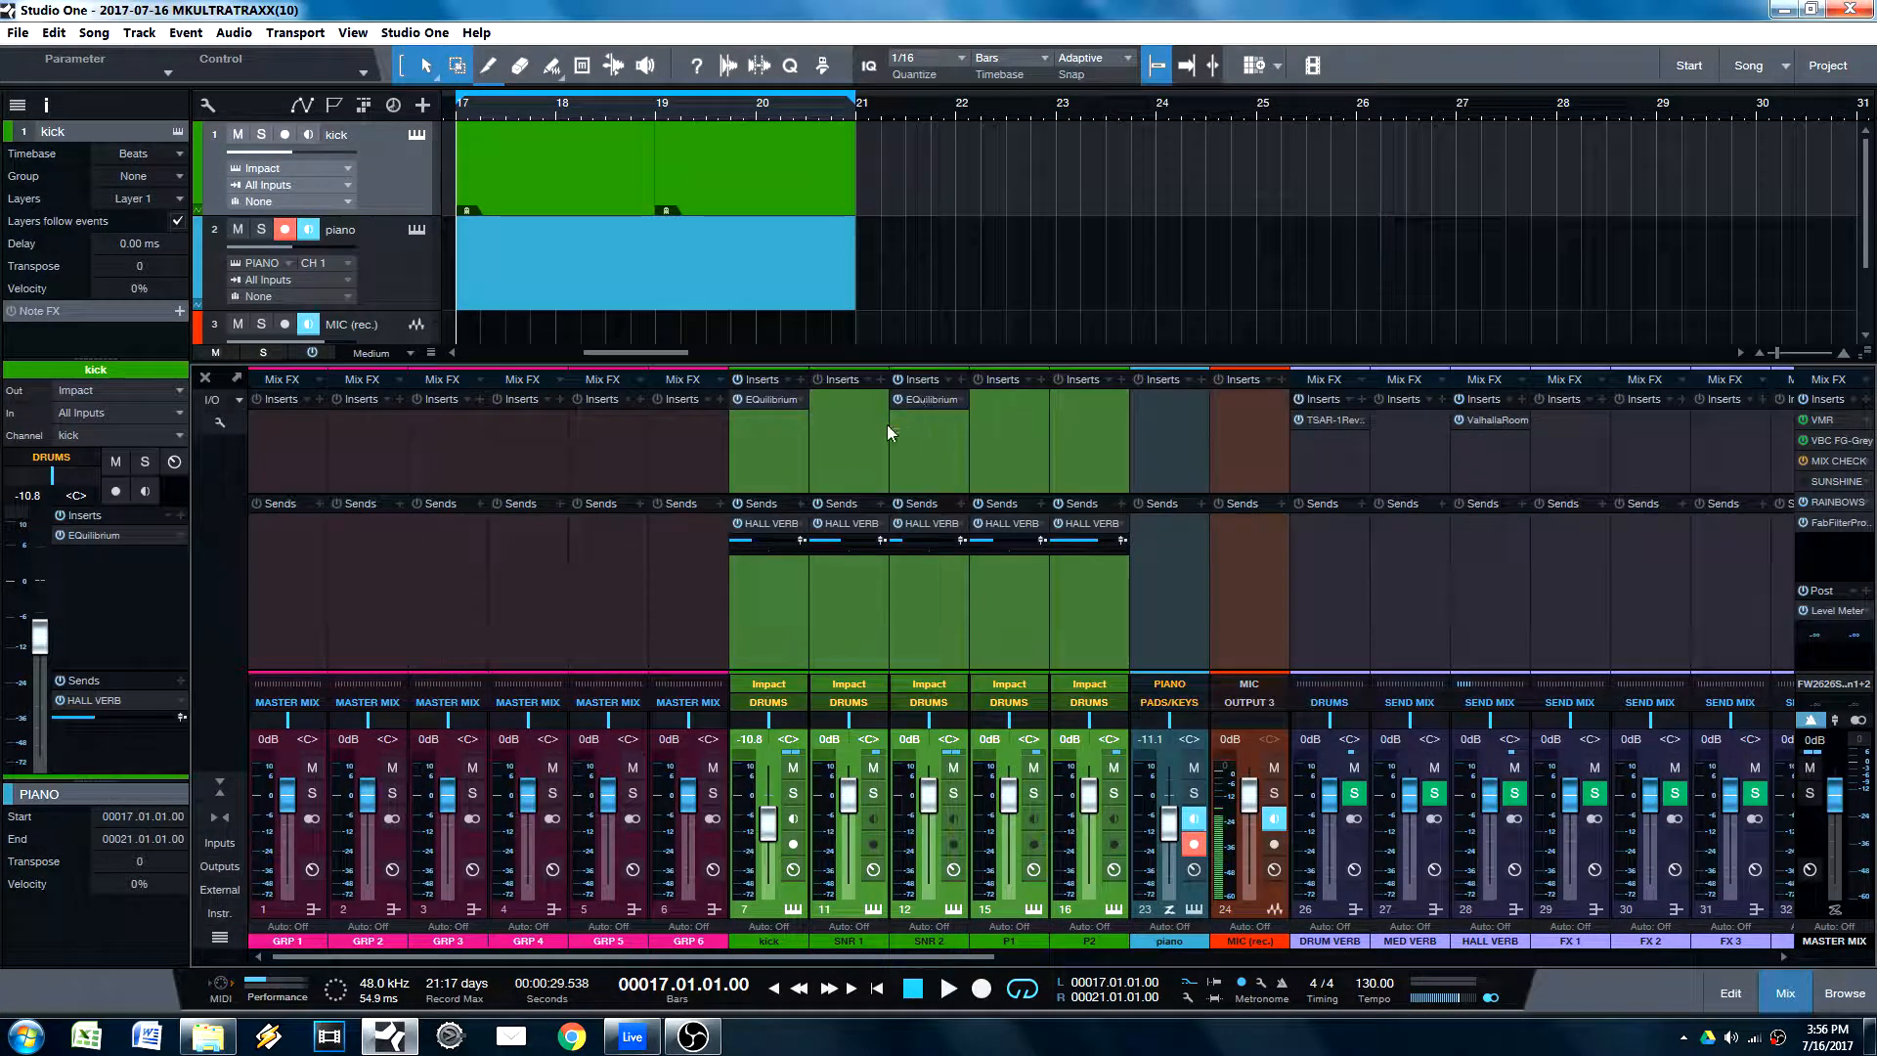
# Step: Copy the EQuilibrium insert to the selected SNR 2, P1 and P2 channels together and close the plug-in window
pyautogui.moveTo(923, 404)
pyautogui.mouseDown()
pyautogui.moveTo(835, 403)
pyautogui.moveTo(935, 444)
pyautogui.moveTo(869, 403)
pyautogui.moveTo(950, 399)
pyautogui.mouseUp()
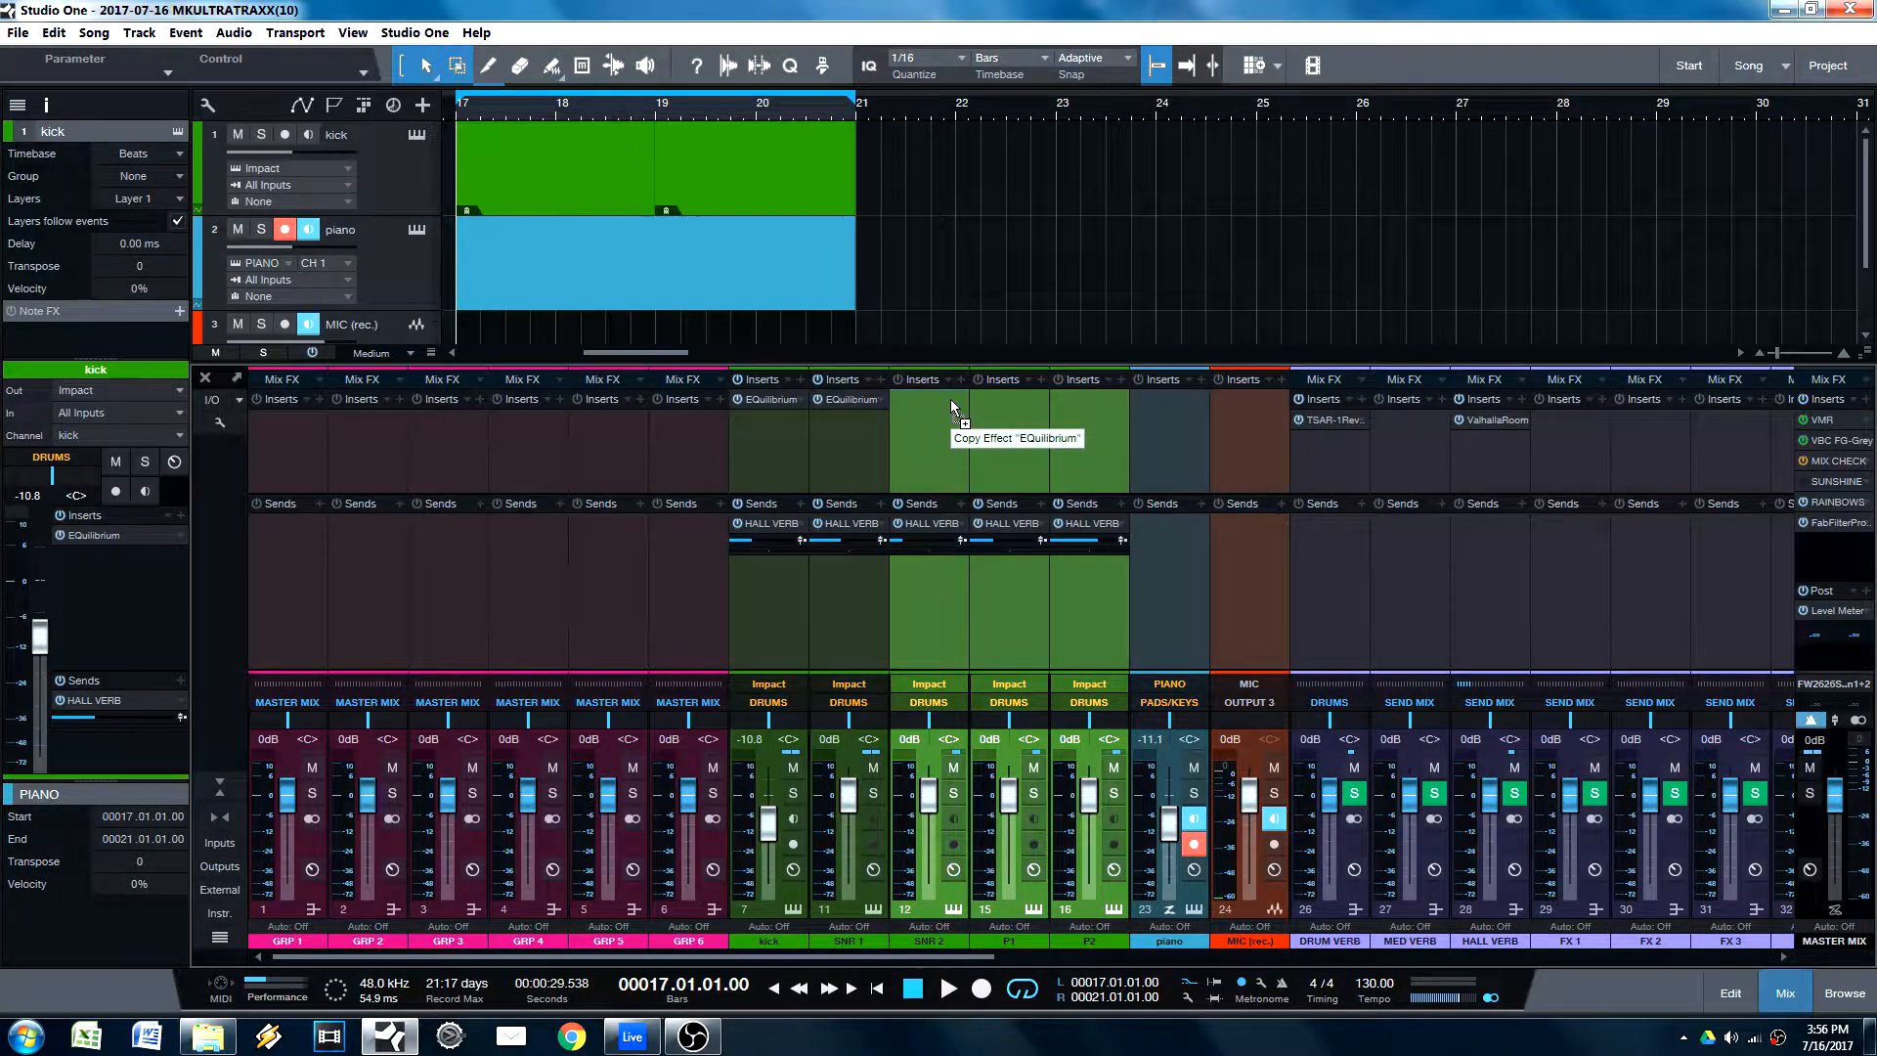
pyautogui.click(1361, 262)
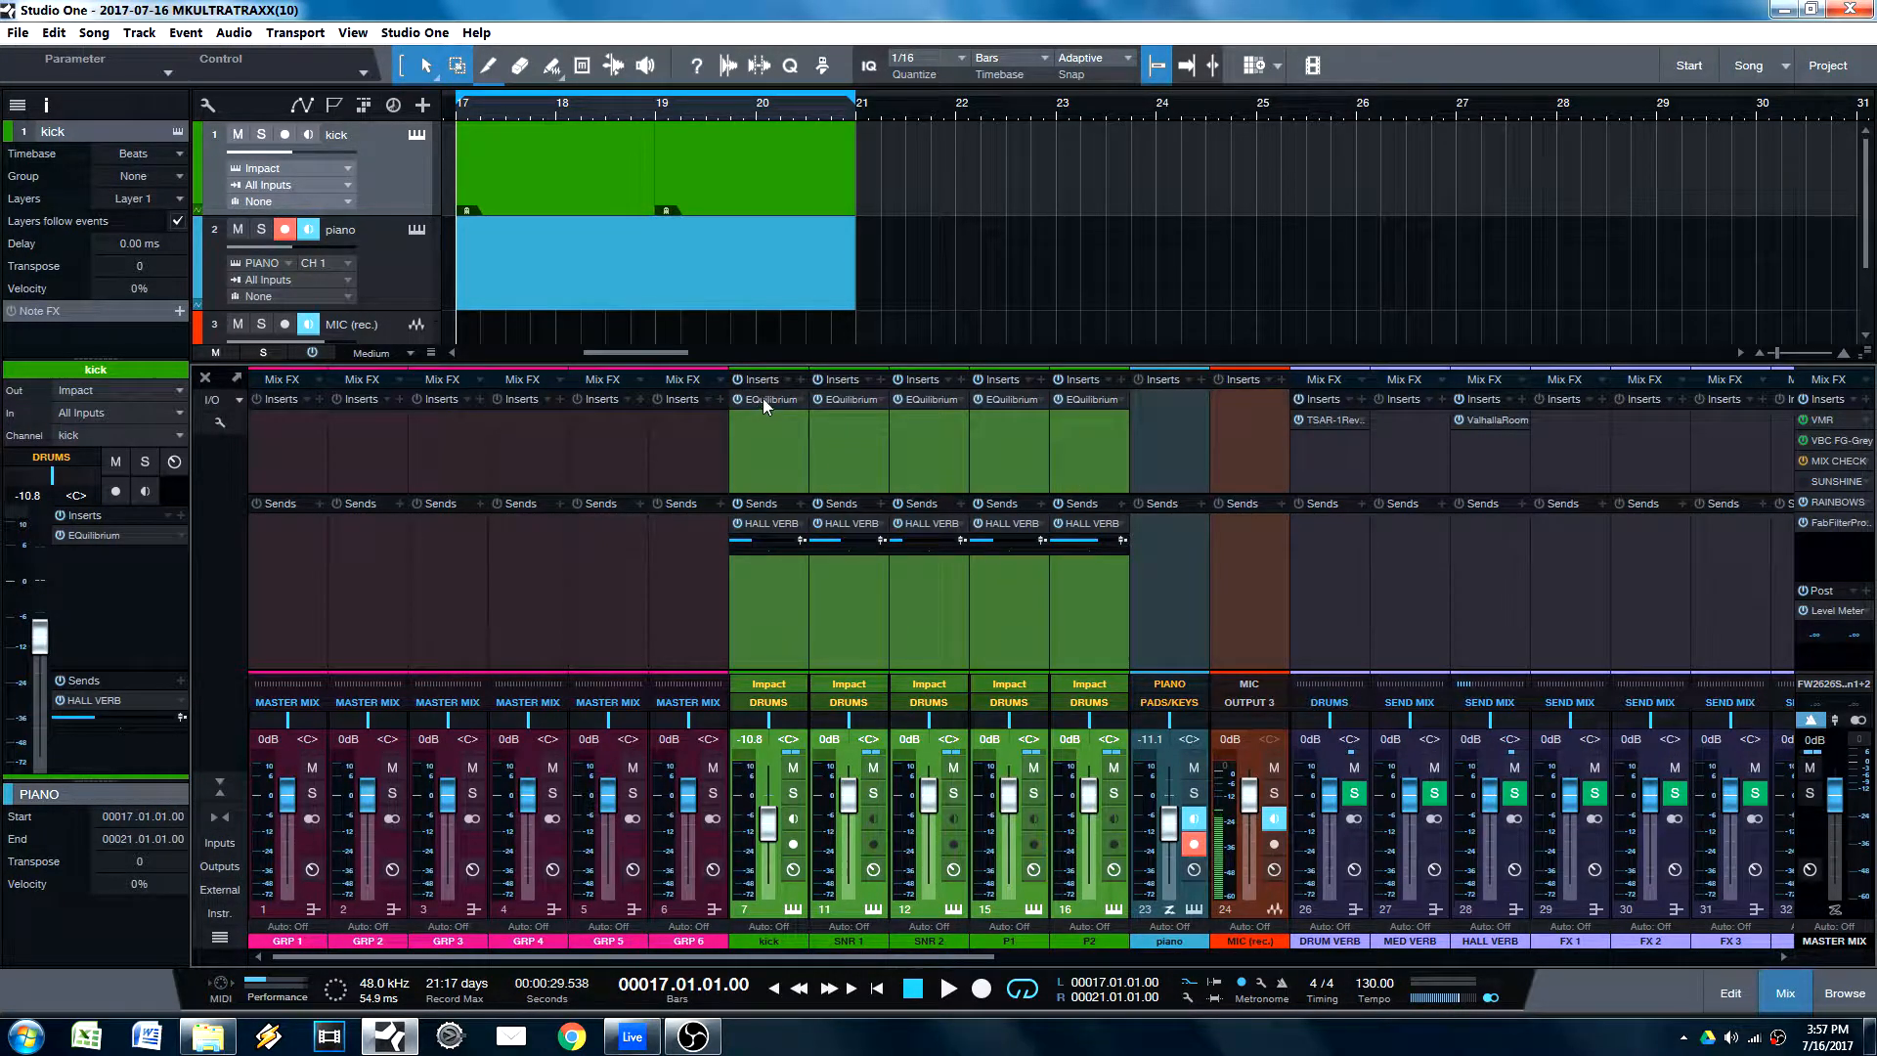
# Step: Insert the Anvil plug-in on all five selected drum channels at once and close its window
pyautogui.click(803, 380)
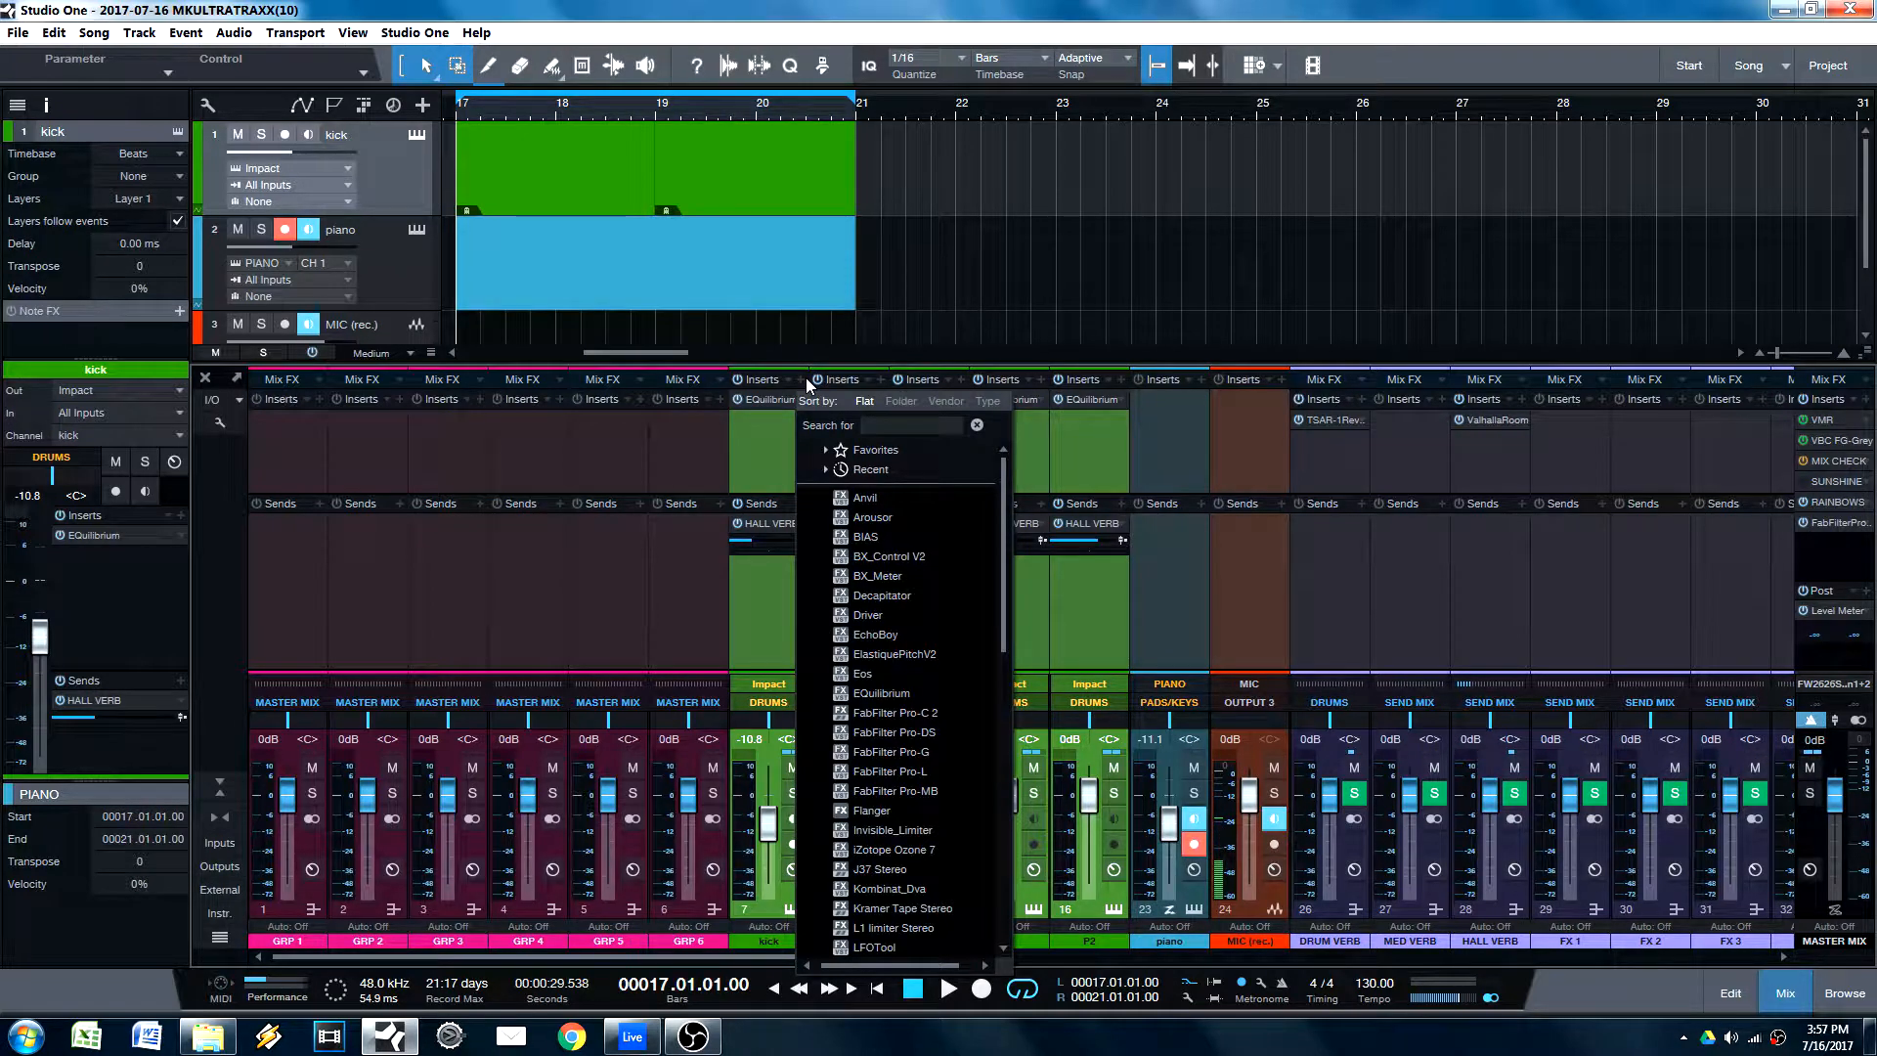
pyautogui.click(806, 379)
pyautogui.click(806, 379)
pyautogui.press('Down')
pyautogui.press('Return')
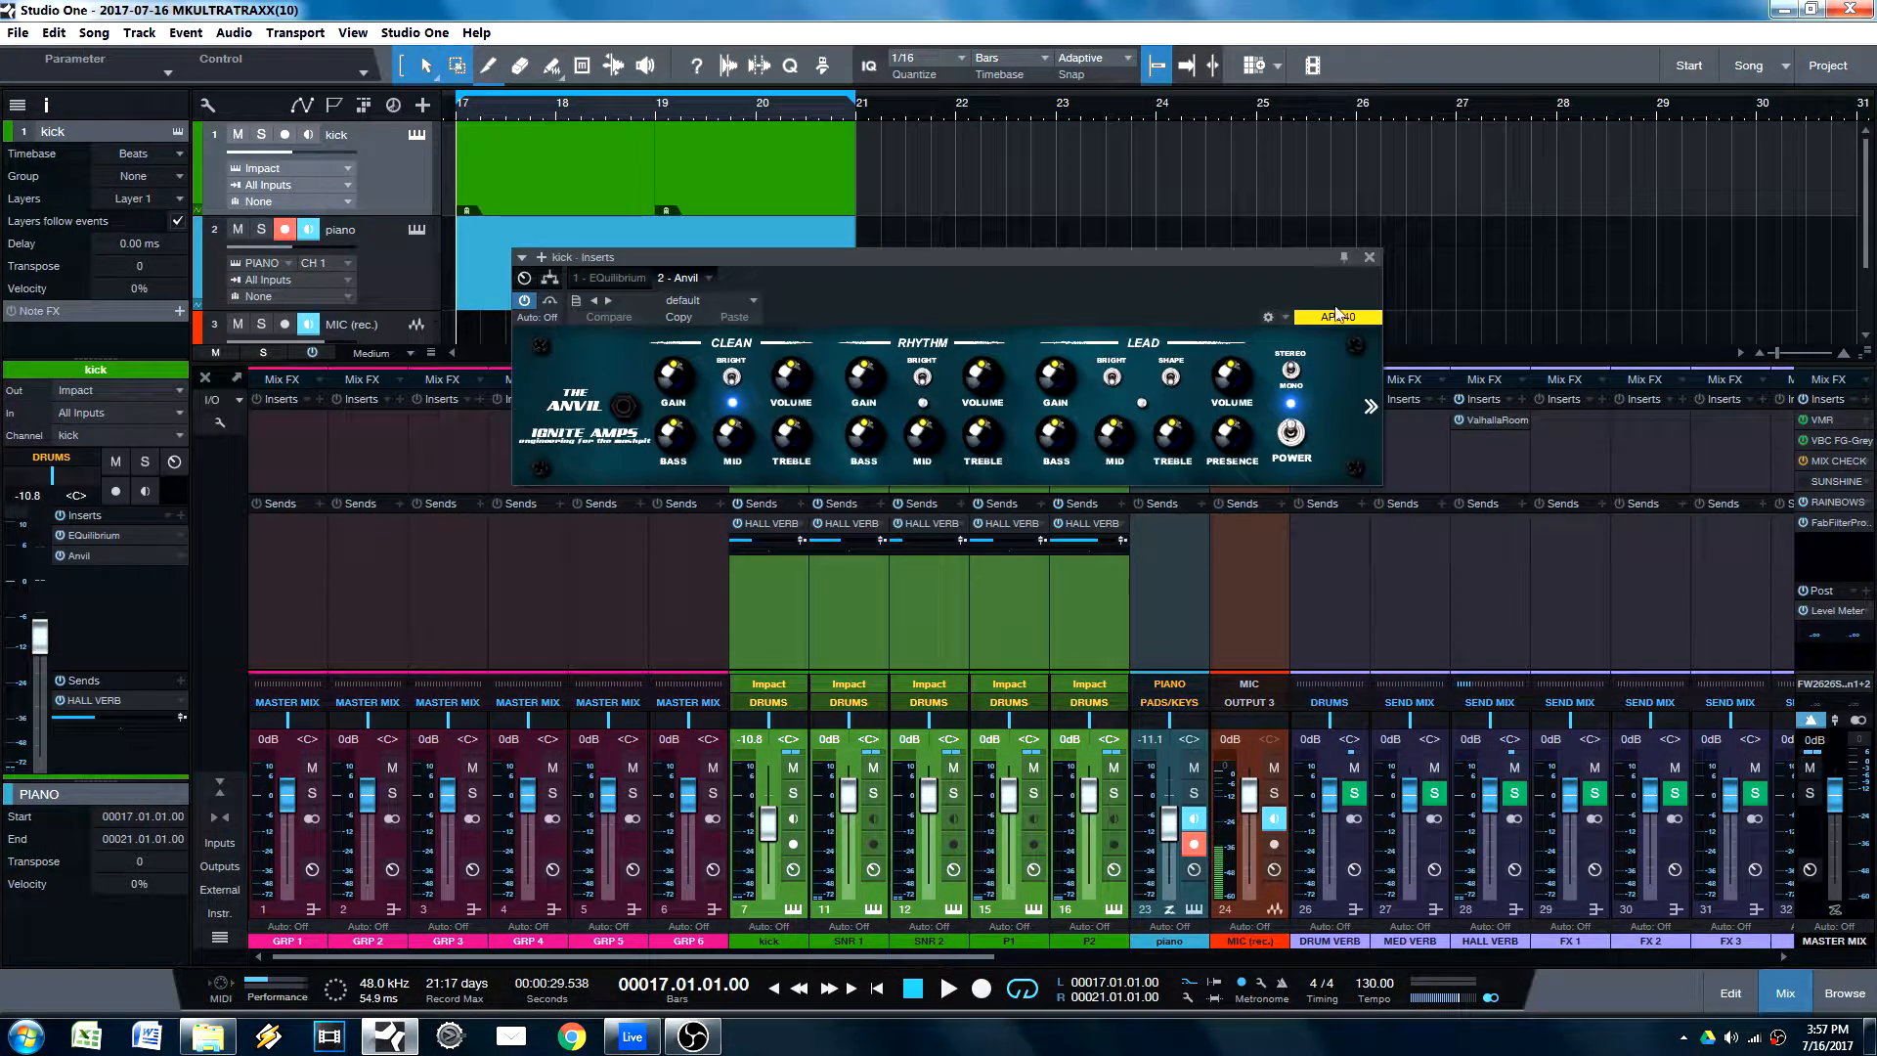
pyautogui.click(1361, 260)
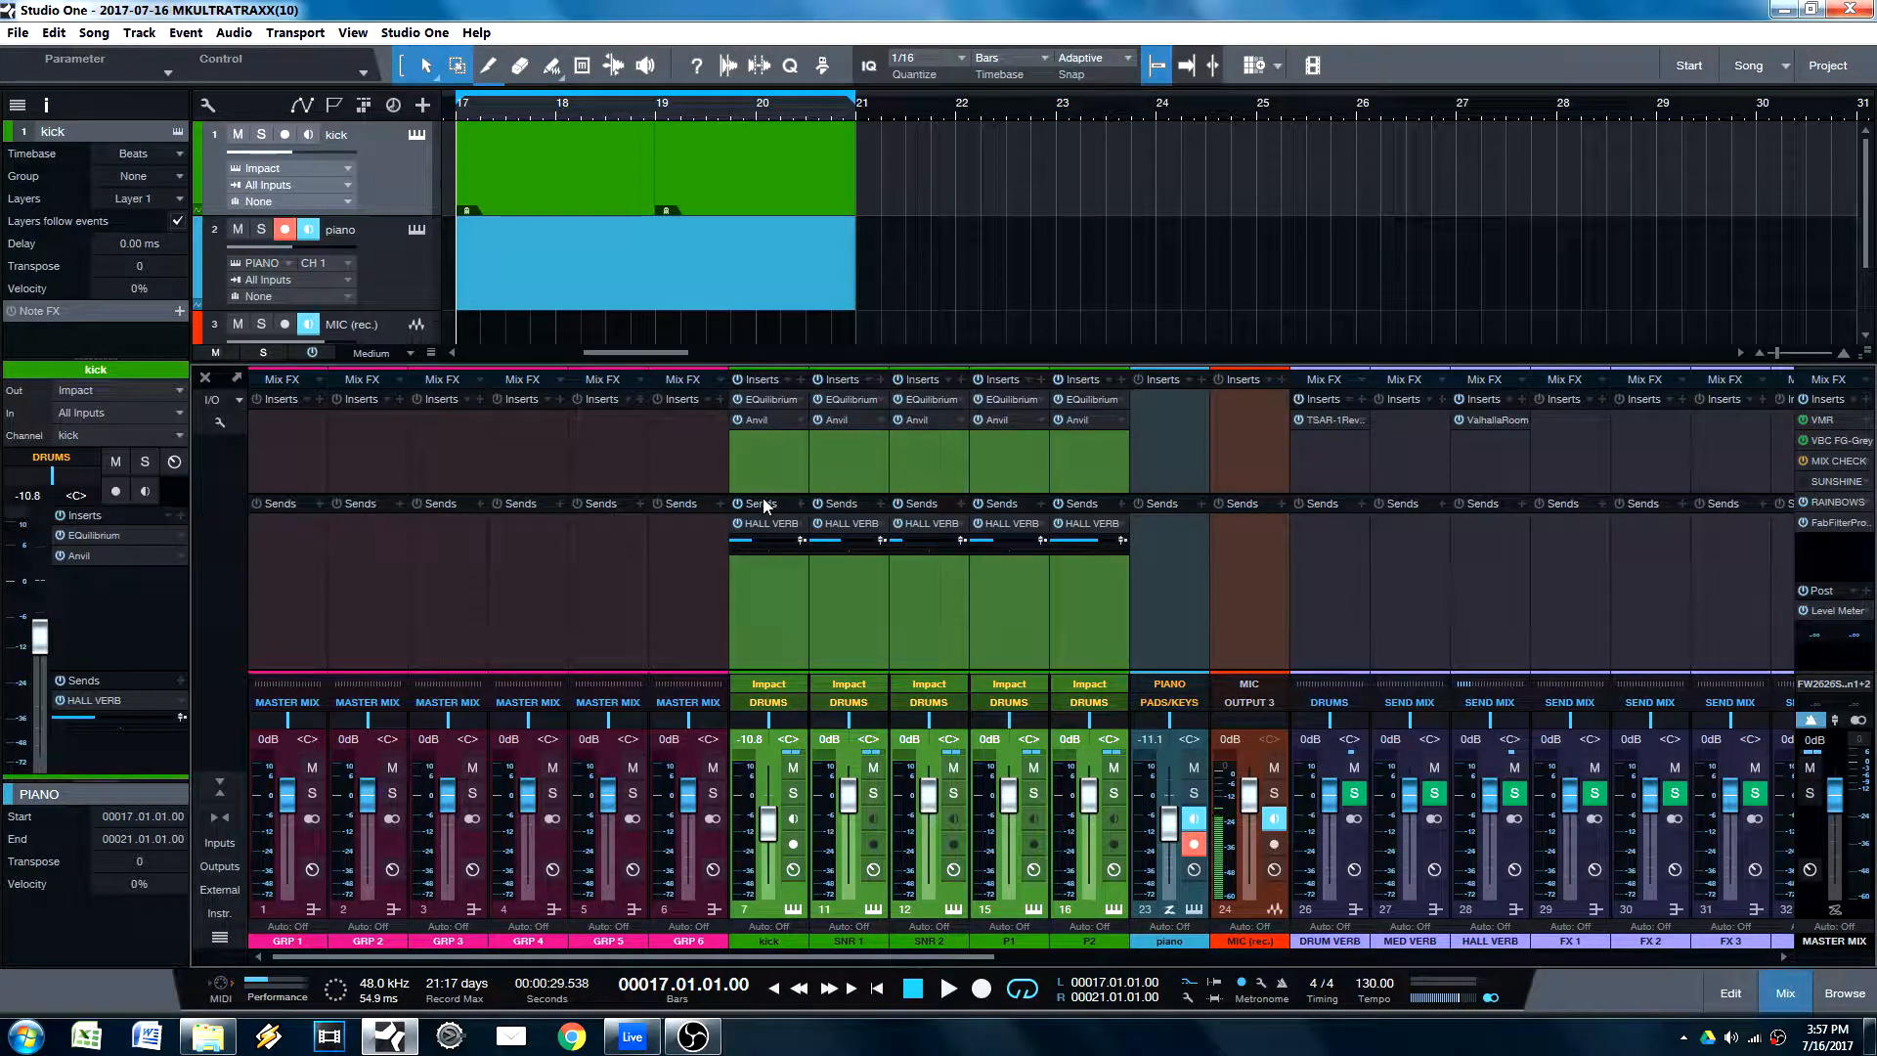
# Step: Reselect the drum channels from kick to P2, and mute and unmute their HALL VERB sends together
pyautogui.click(800, 378)
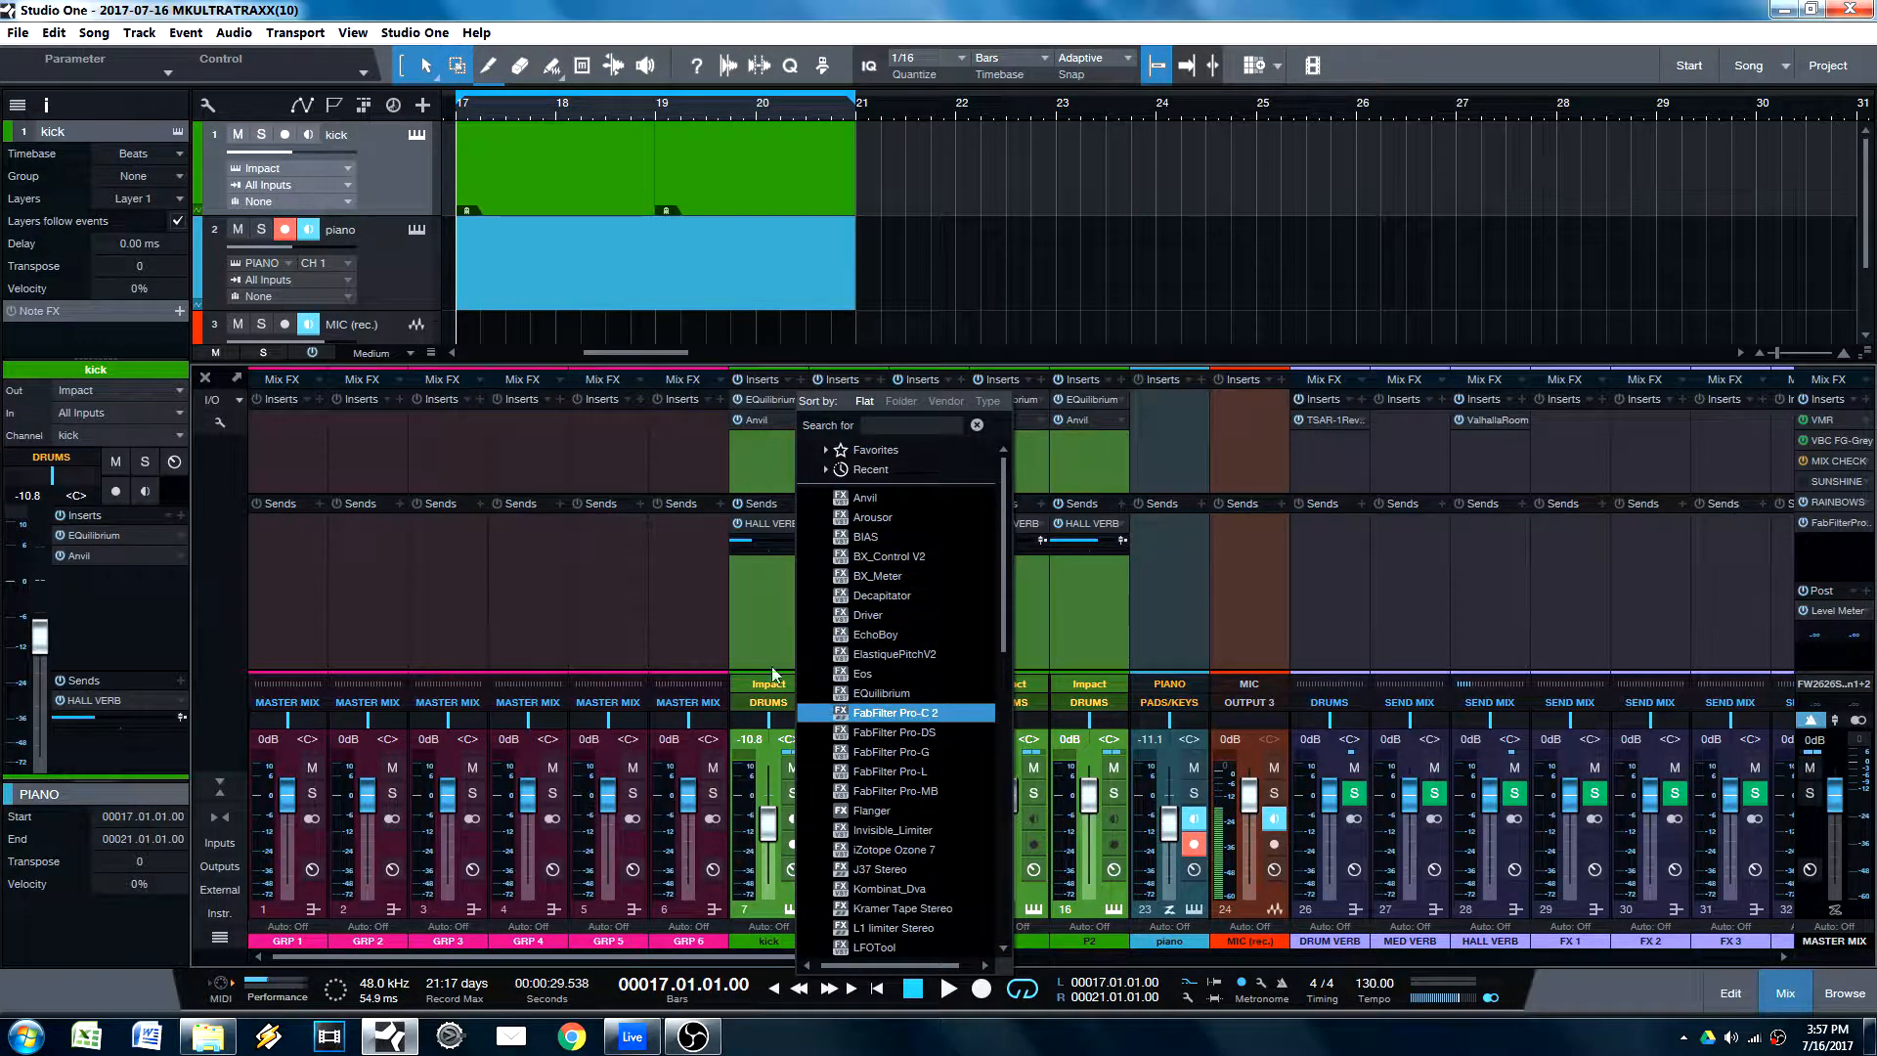
pyautogui.click(767, 449)
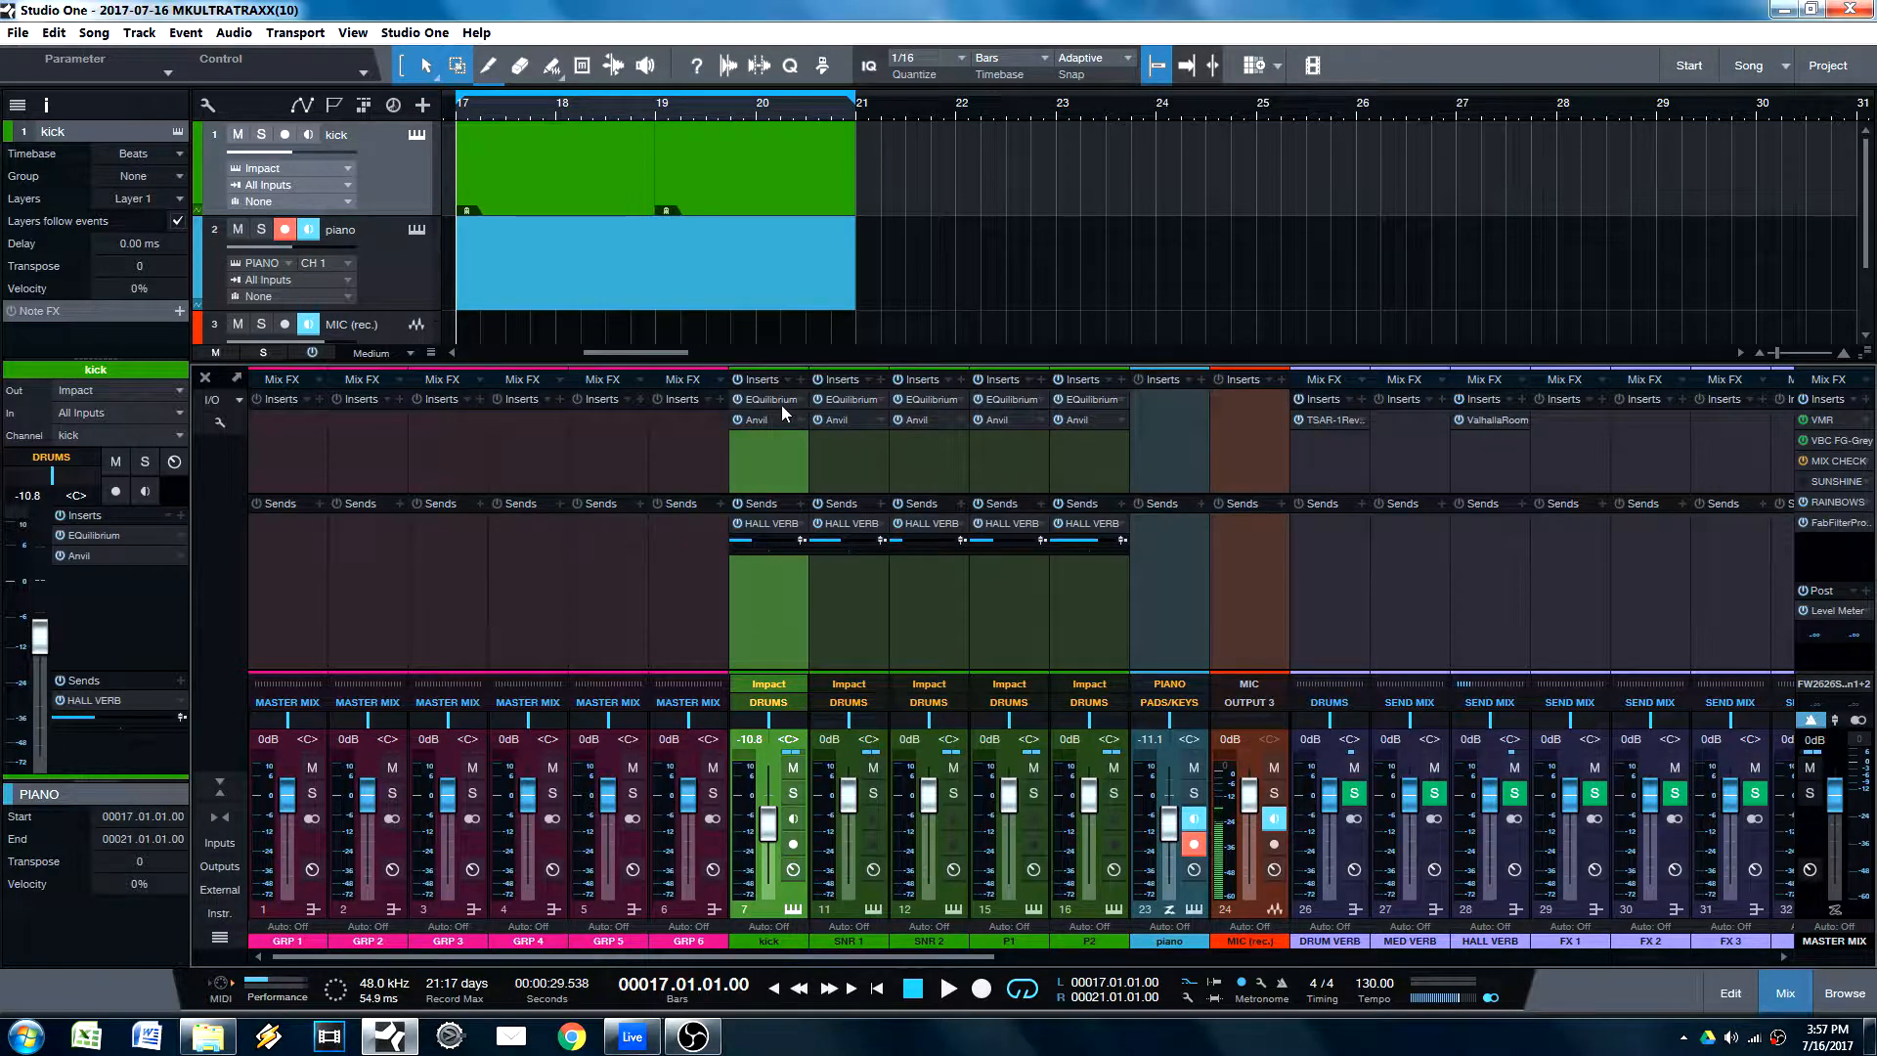
pyautogui.keyDown('shift'); pyautogui.click(1054, 470); pyautogui.keyUp('shift')
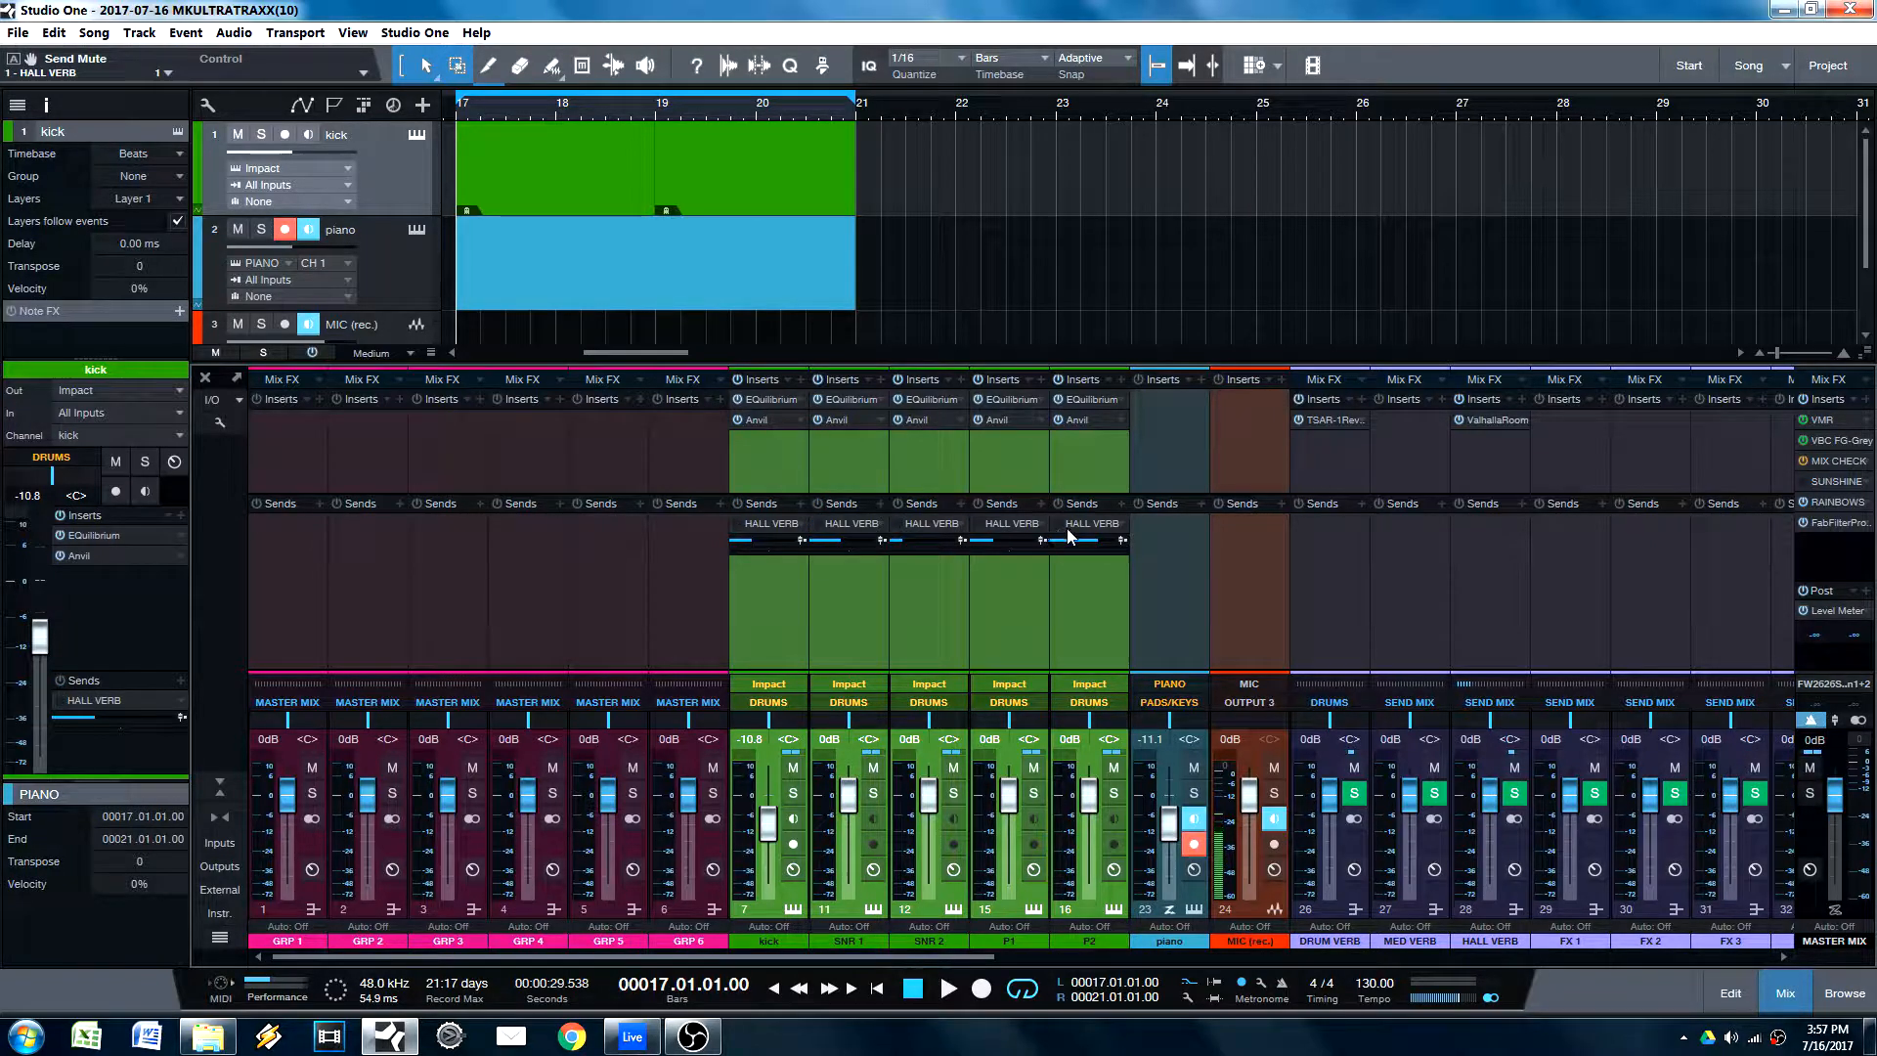
pyautogui.rightClick(1079, 528)
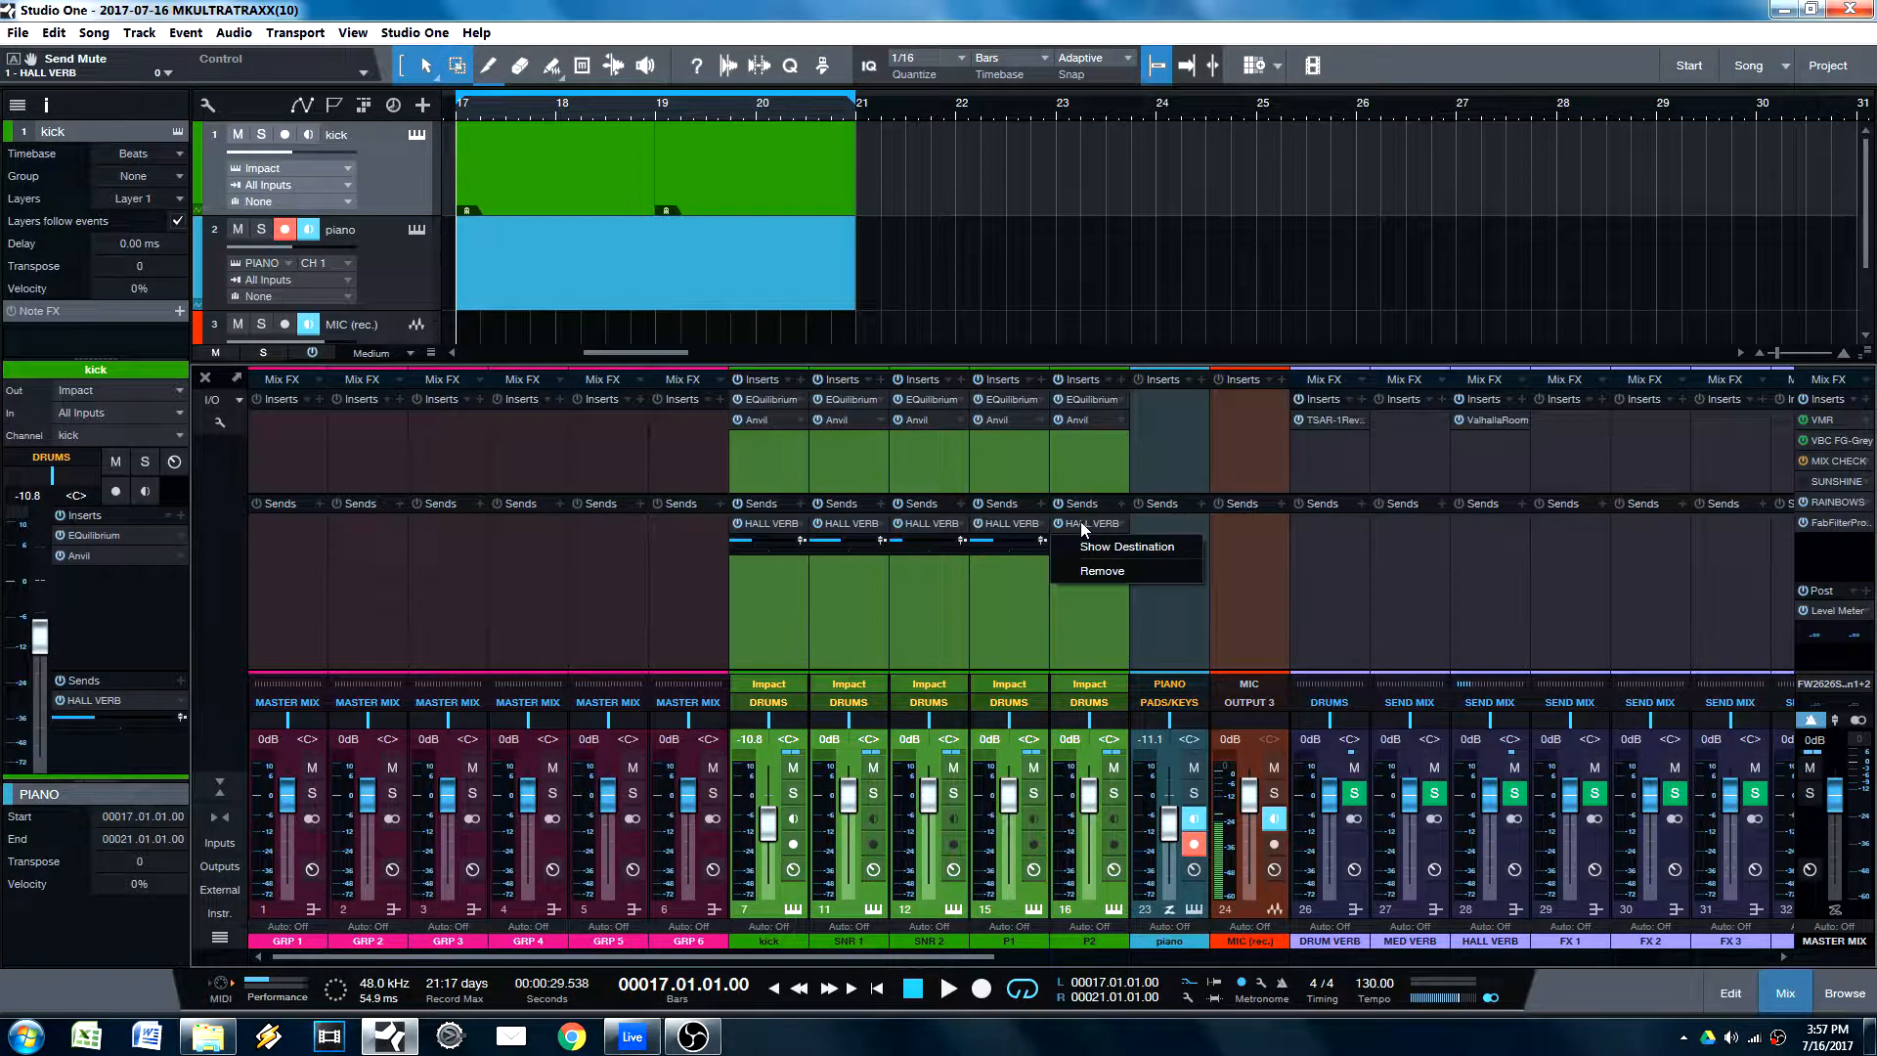
pyautogui.click(1126, 526)
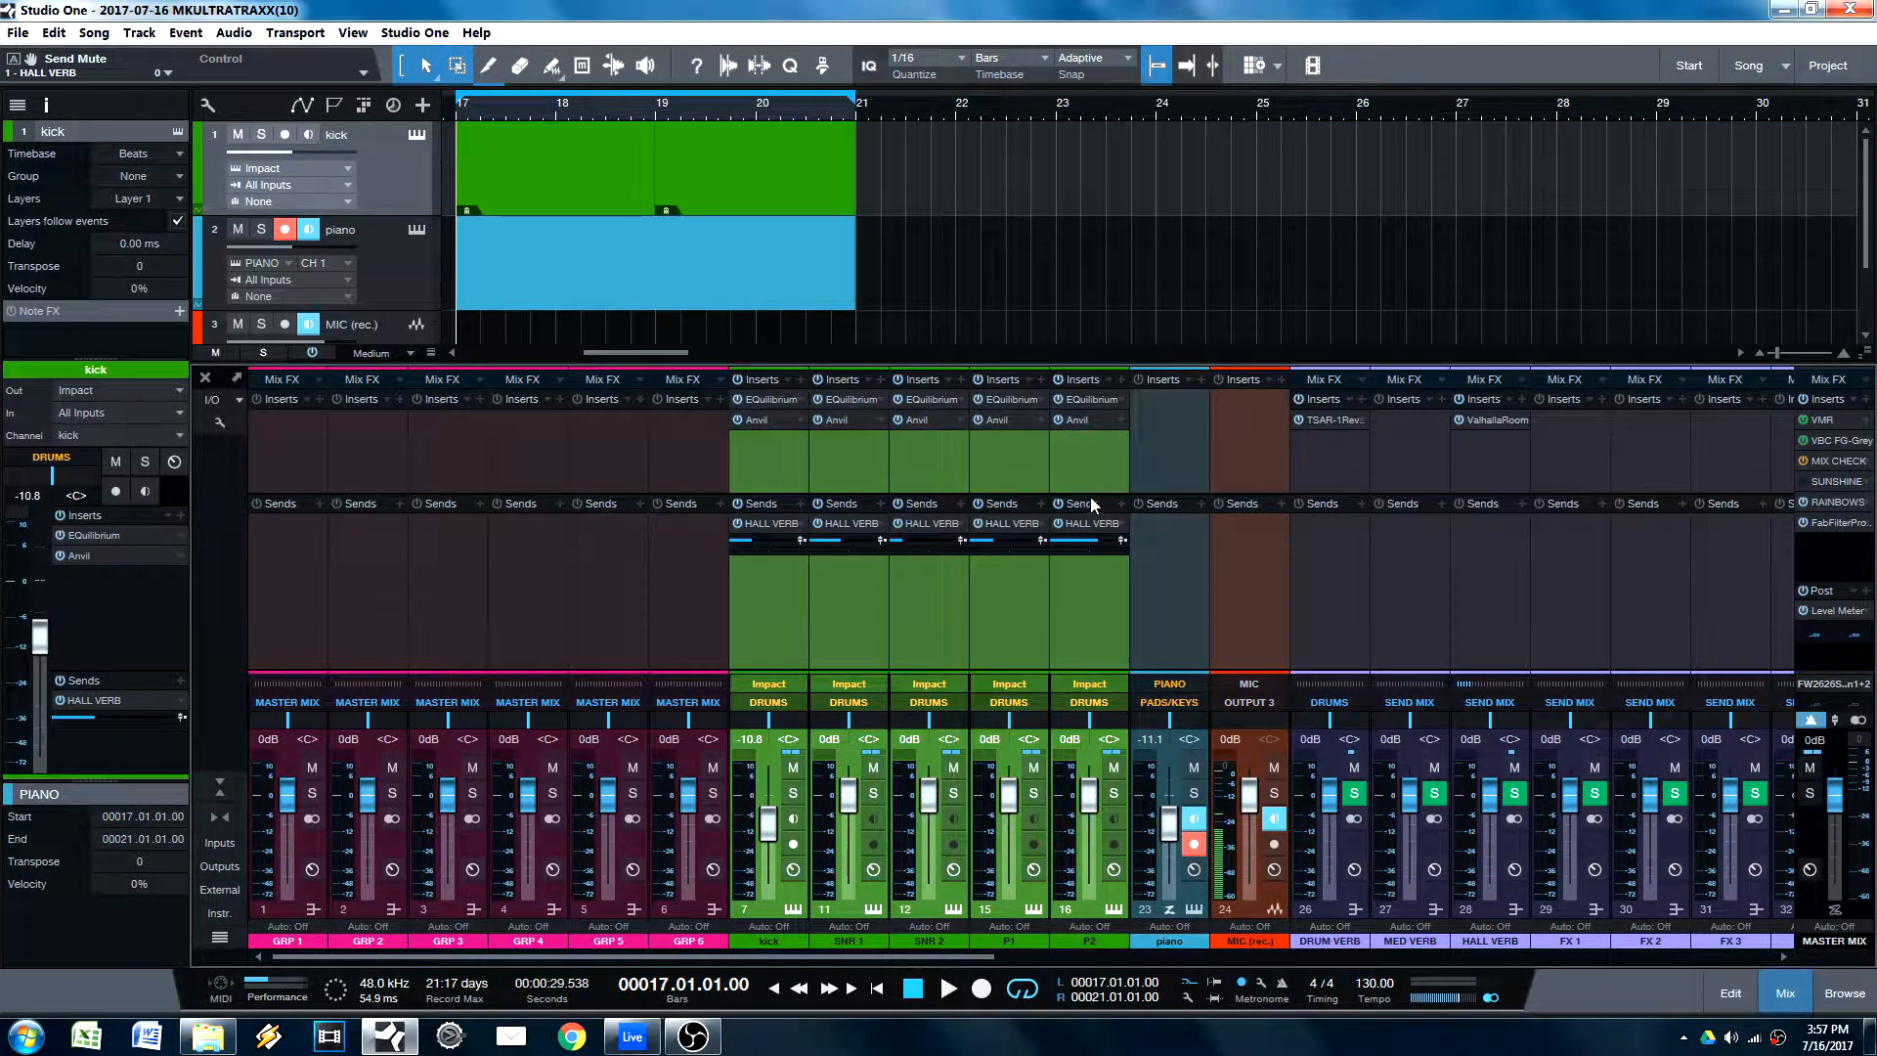
# Step: Disable the Anvil inserts on all five selected drum channels together and undo the change
pyautogui.rightClick(771, 423)
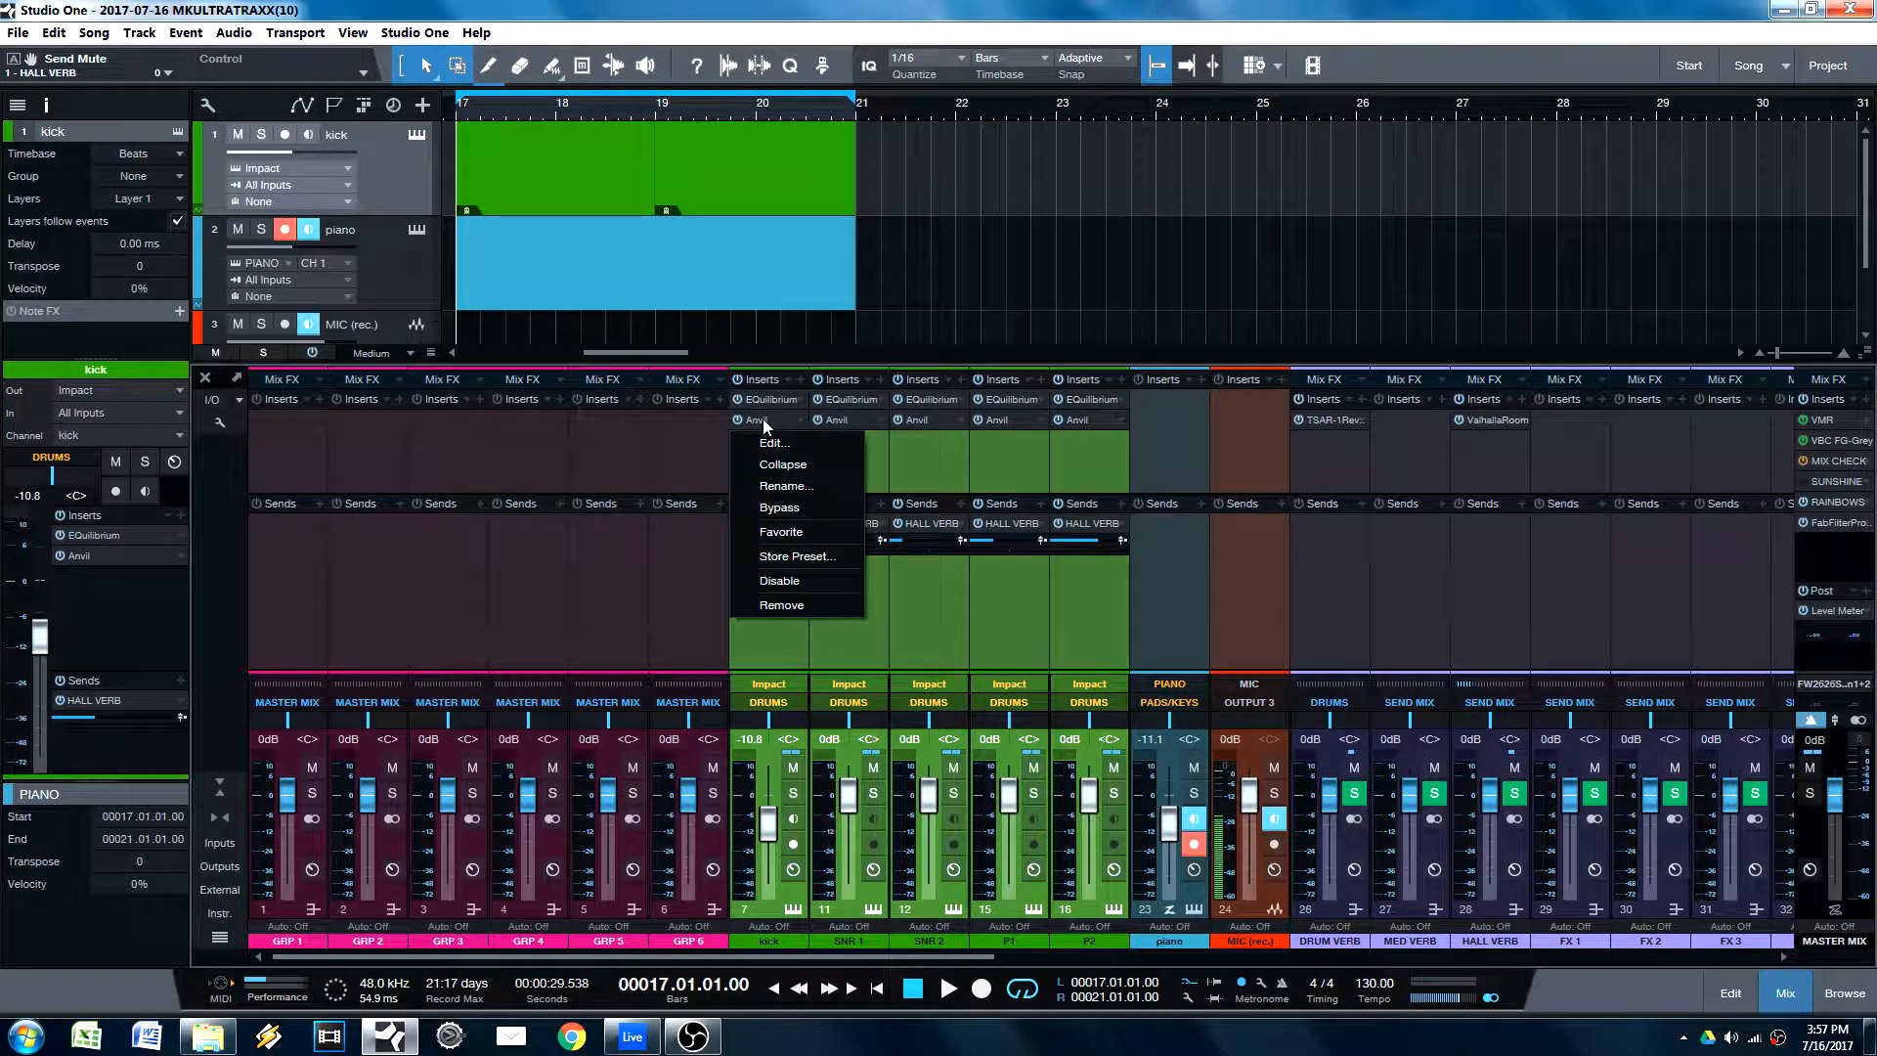
pyautogui.click(780, 579)
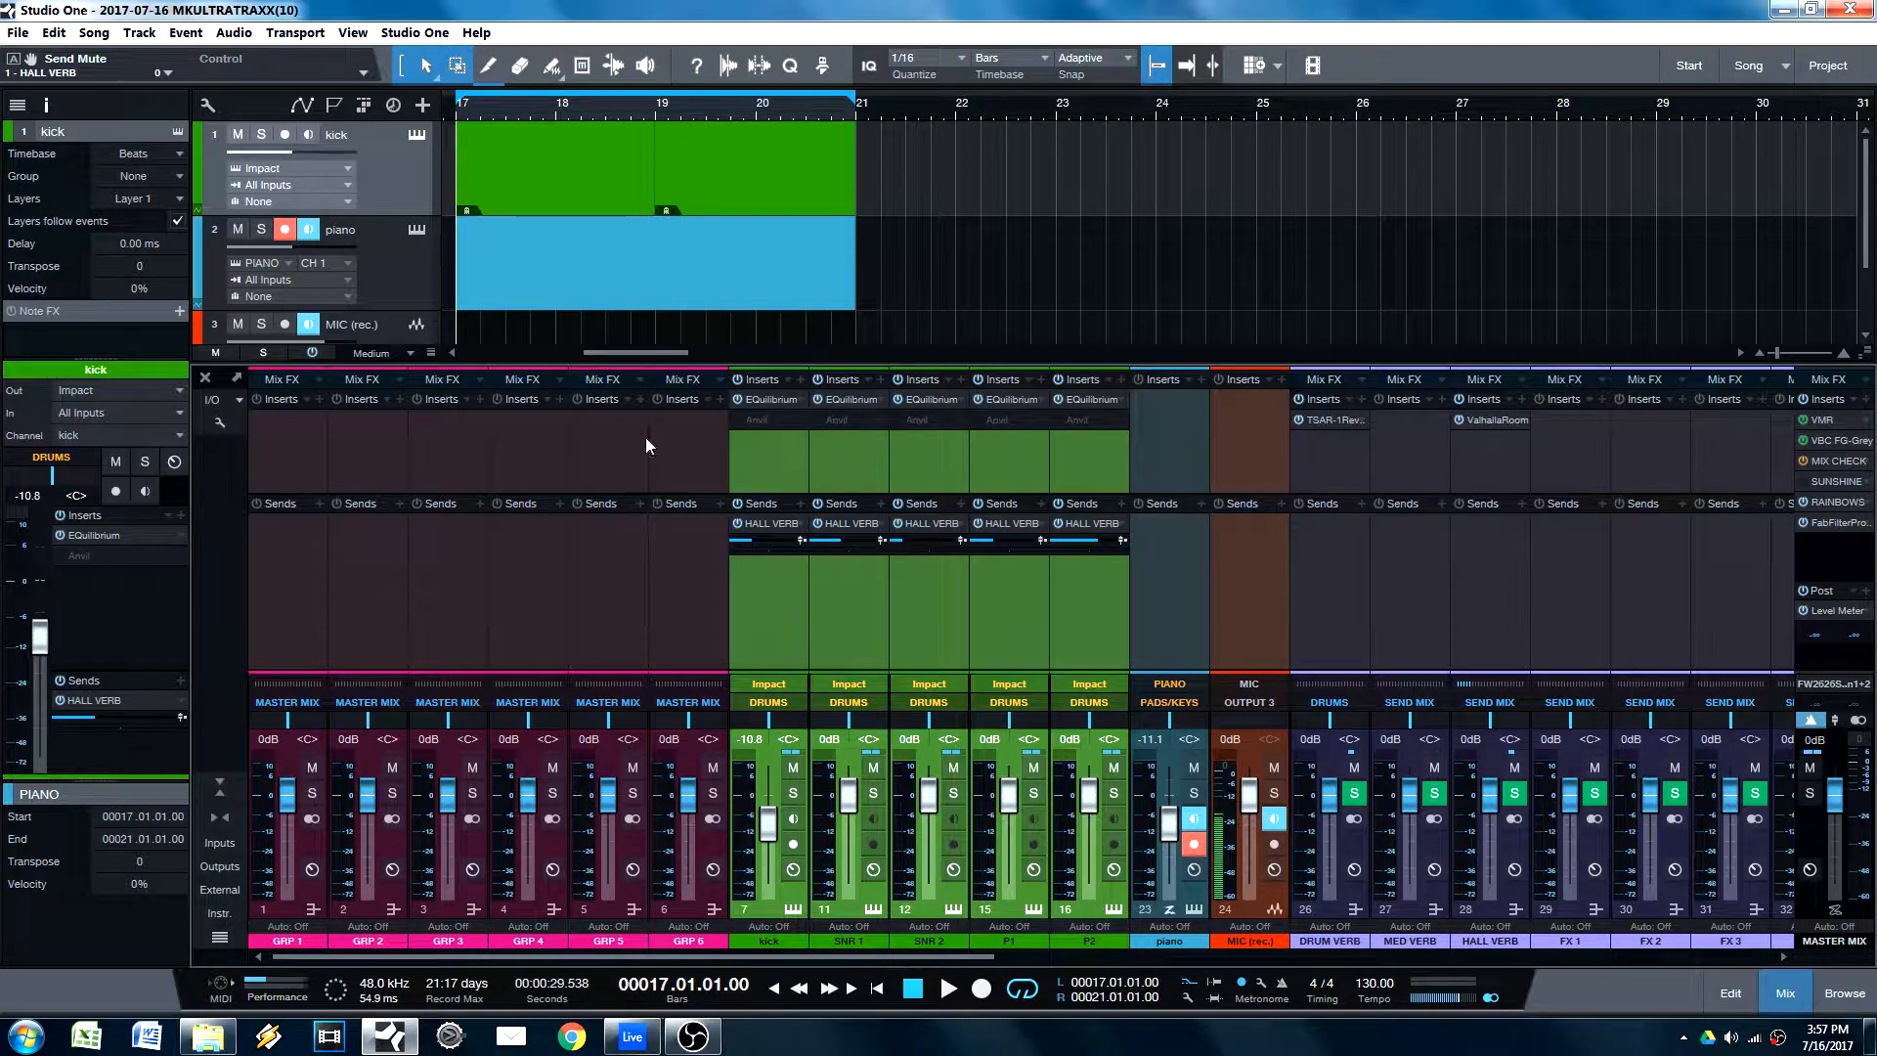
pyautogui.hotkey('ctrl', 'z')
# Step: Open the kick's Anvil plug-in, switch its bypass on and off, and close the plug-in window
pyautogui.doubleClick(759, 422)
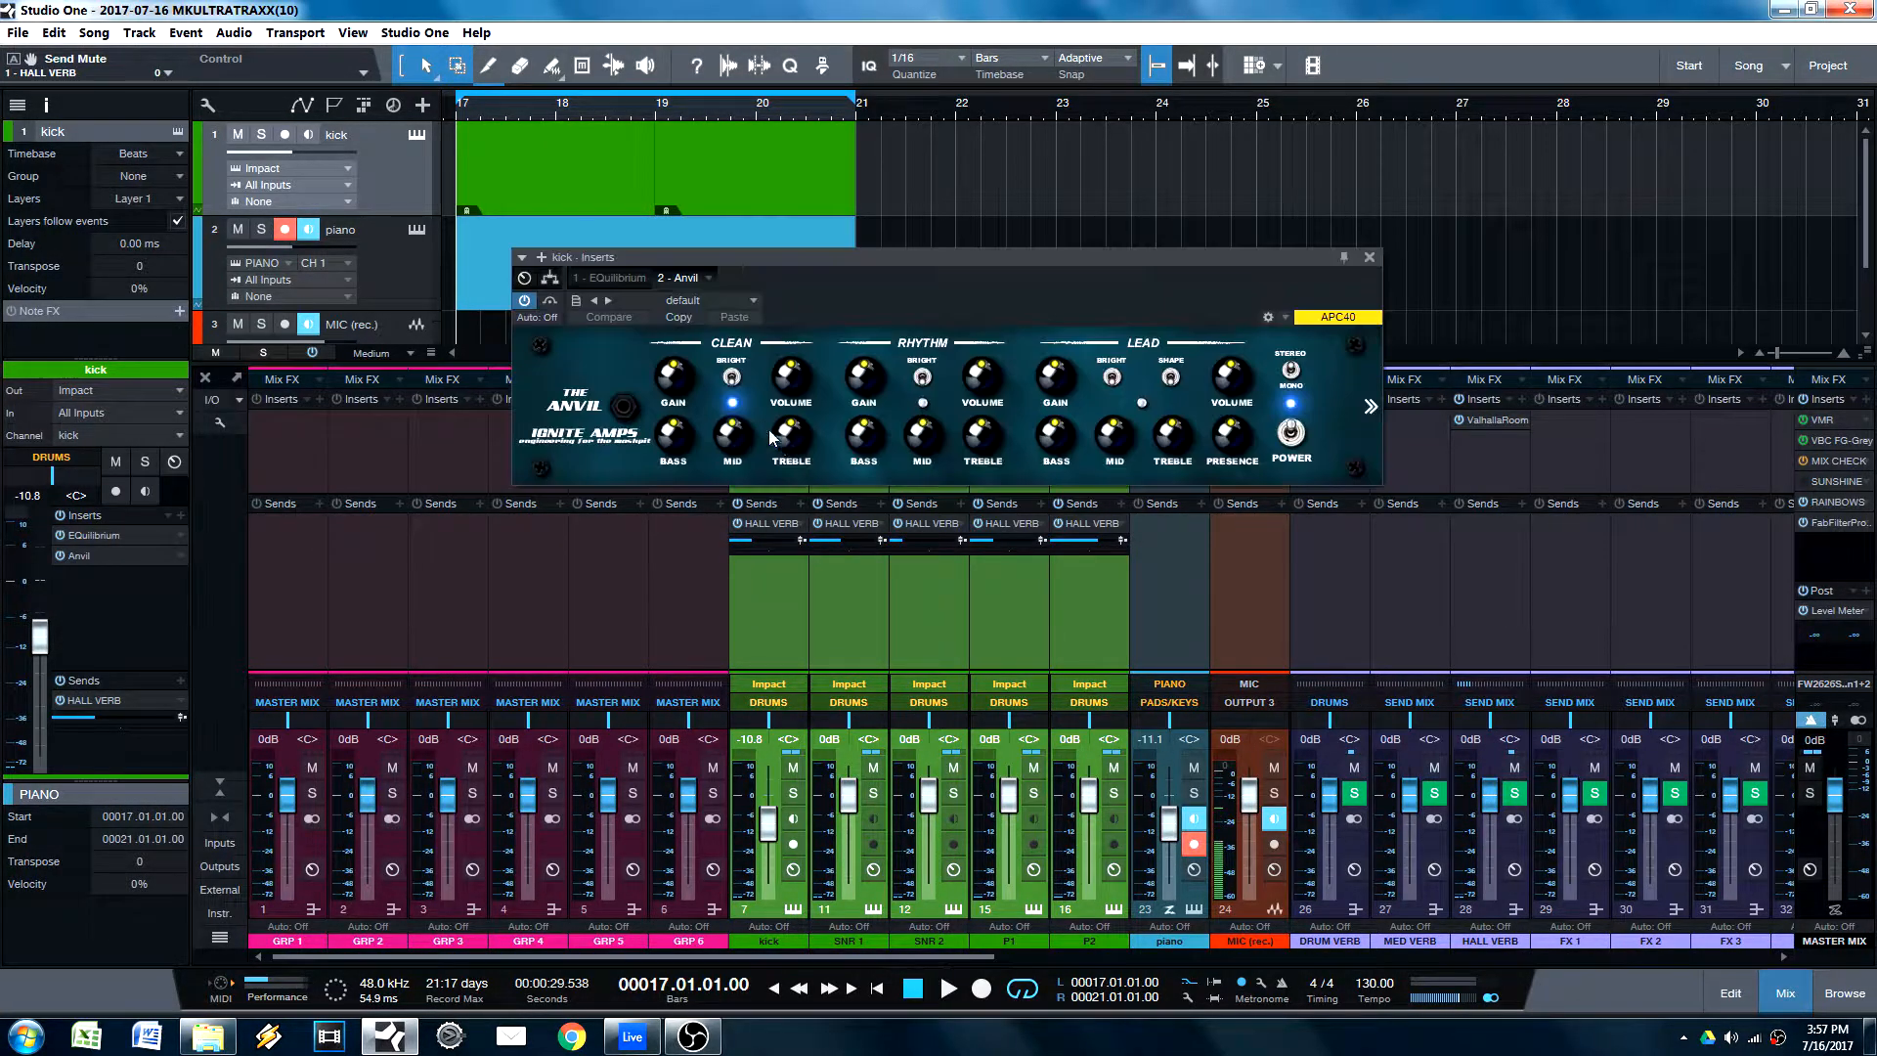
pyautogui.moveTo(613, 255); pyautogui.dragTo(998, 581)
pyautogui.click(935, 625)
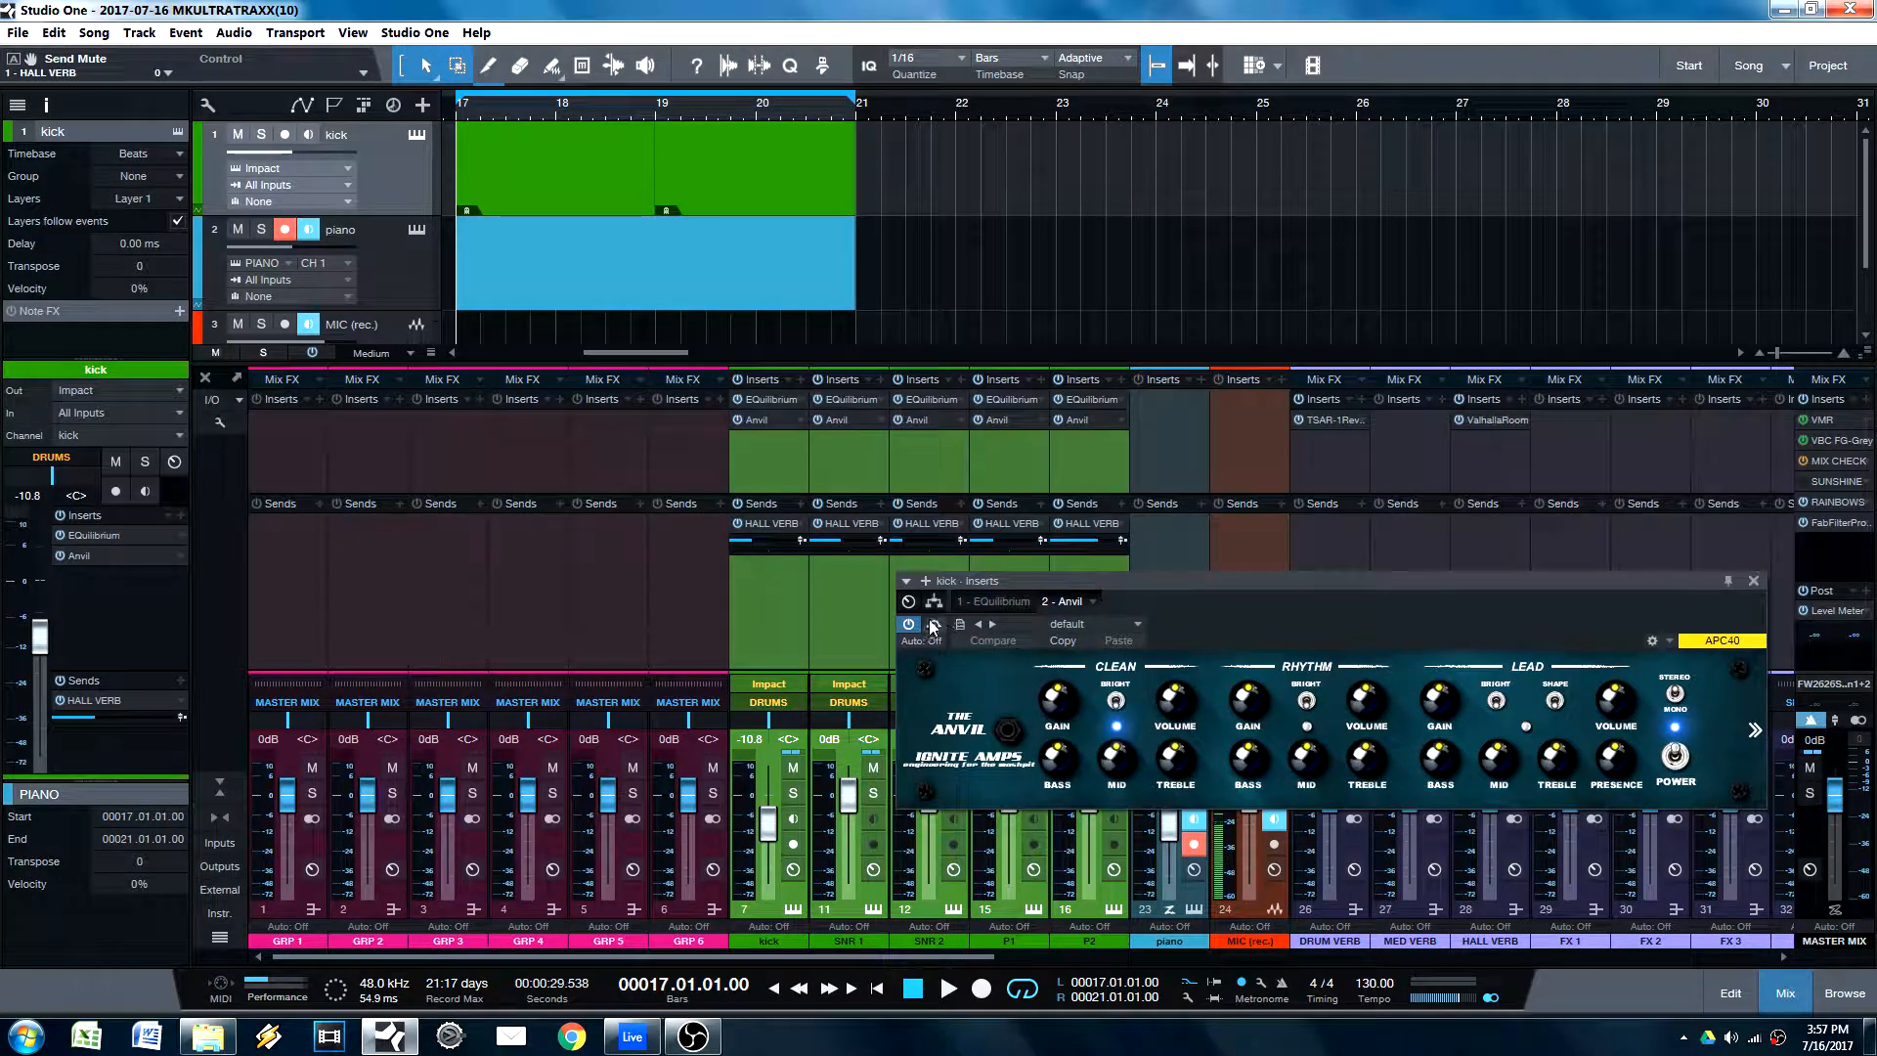
pyautogui.click(935, 625)
pyautogui.click(1755, 581)
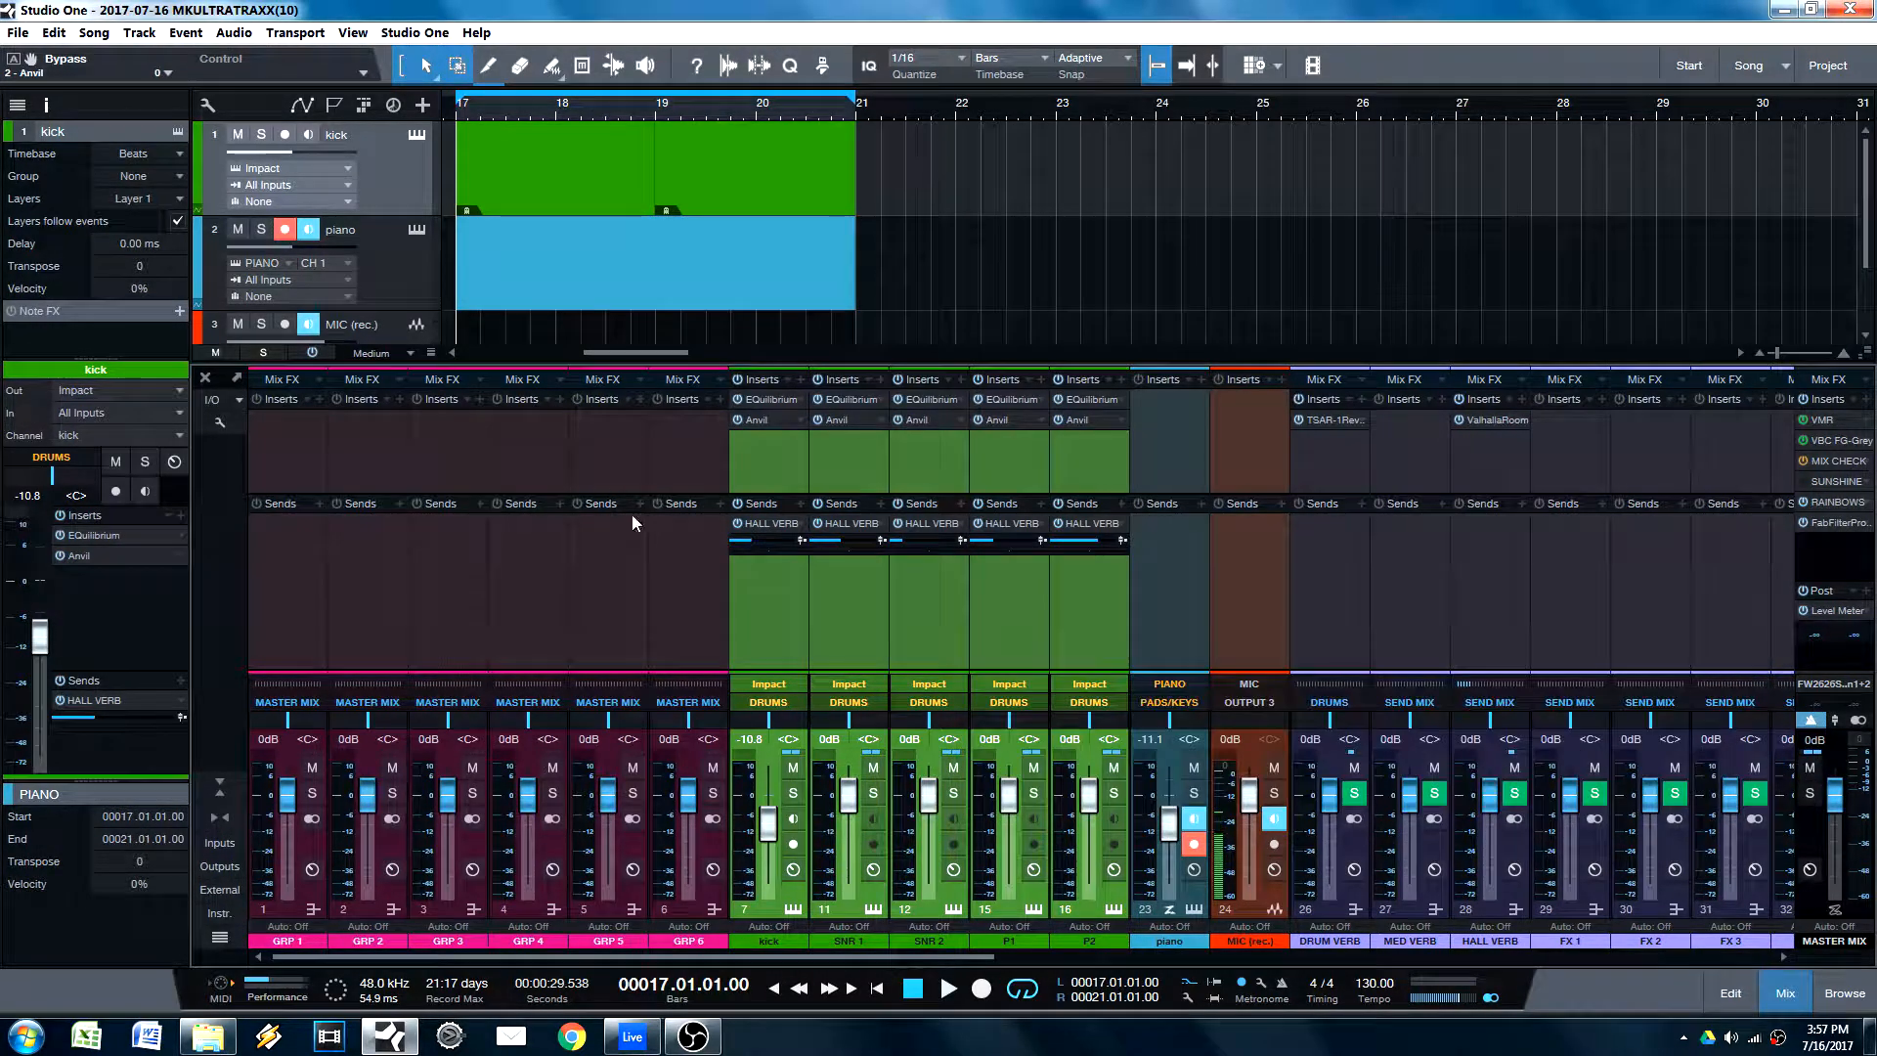
# Step: Remove the Anvil inserts from all five selected drum channels together and undo the removal
pyautogui.click(737, 420)
pyautogui.rightClick(767, 419)
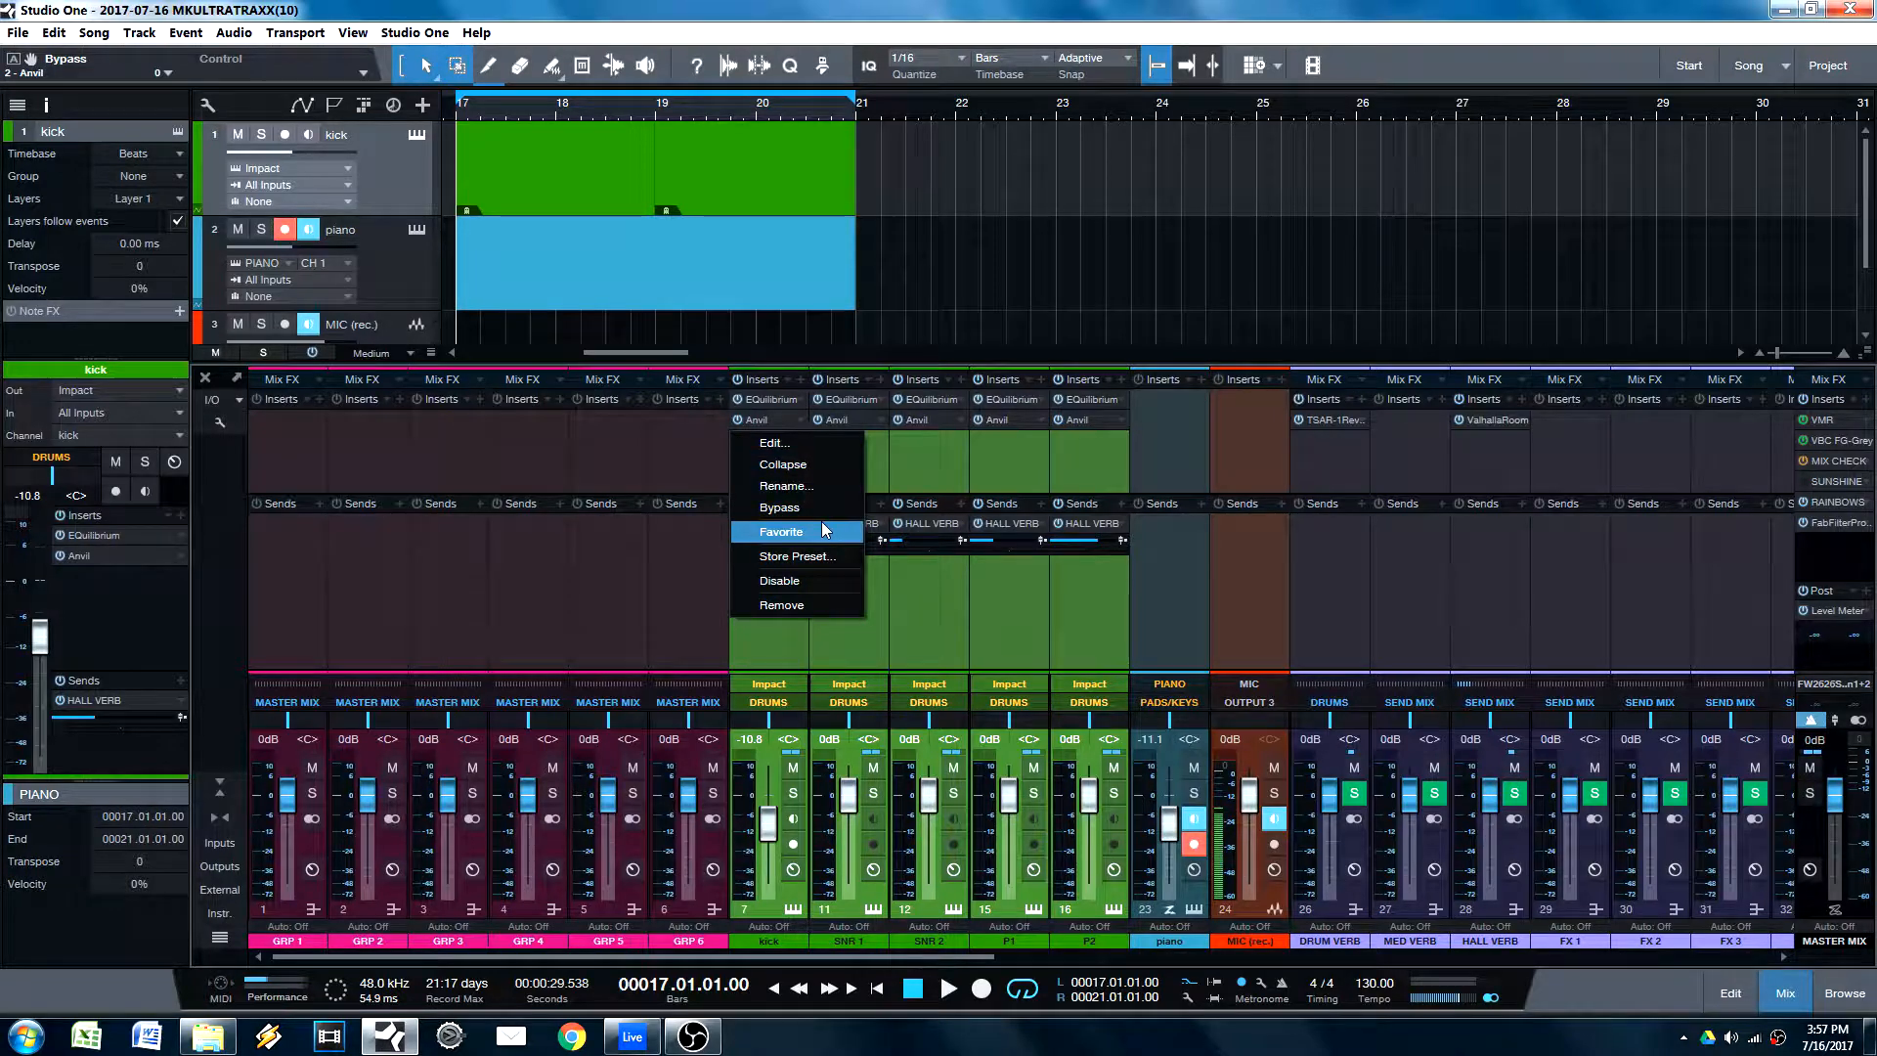
pyautogui.click(793, 606)
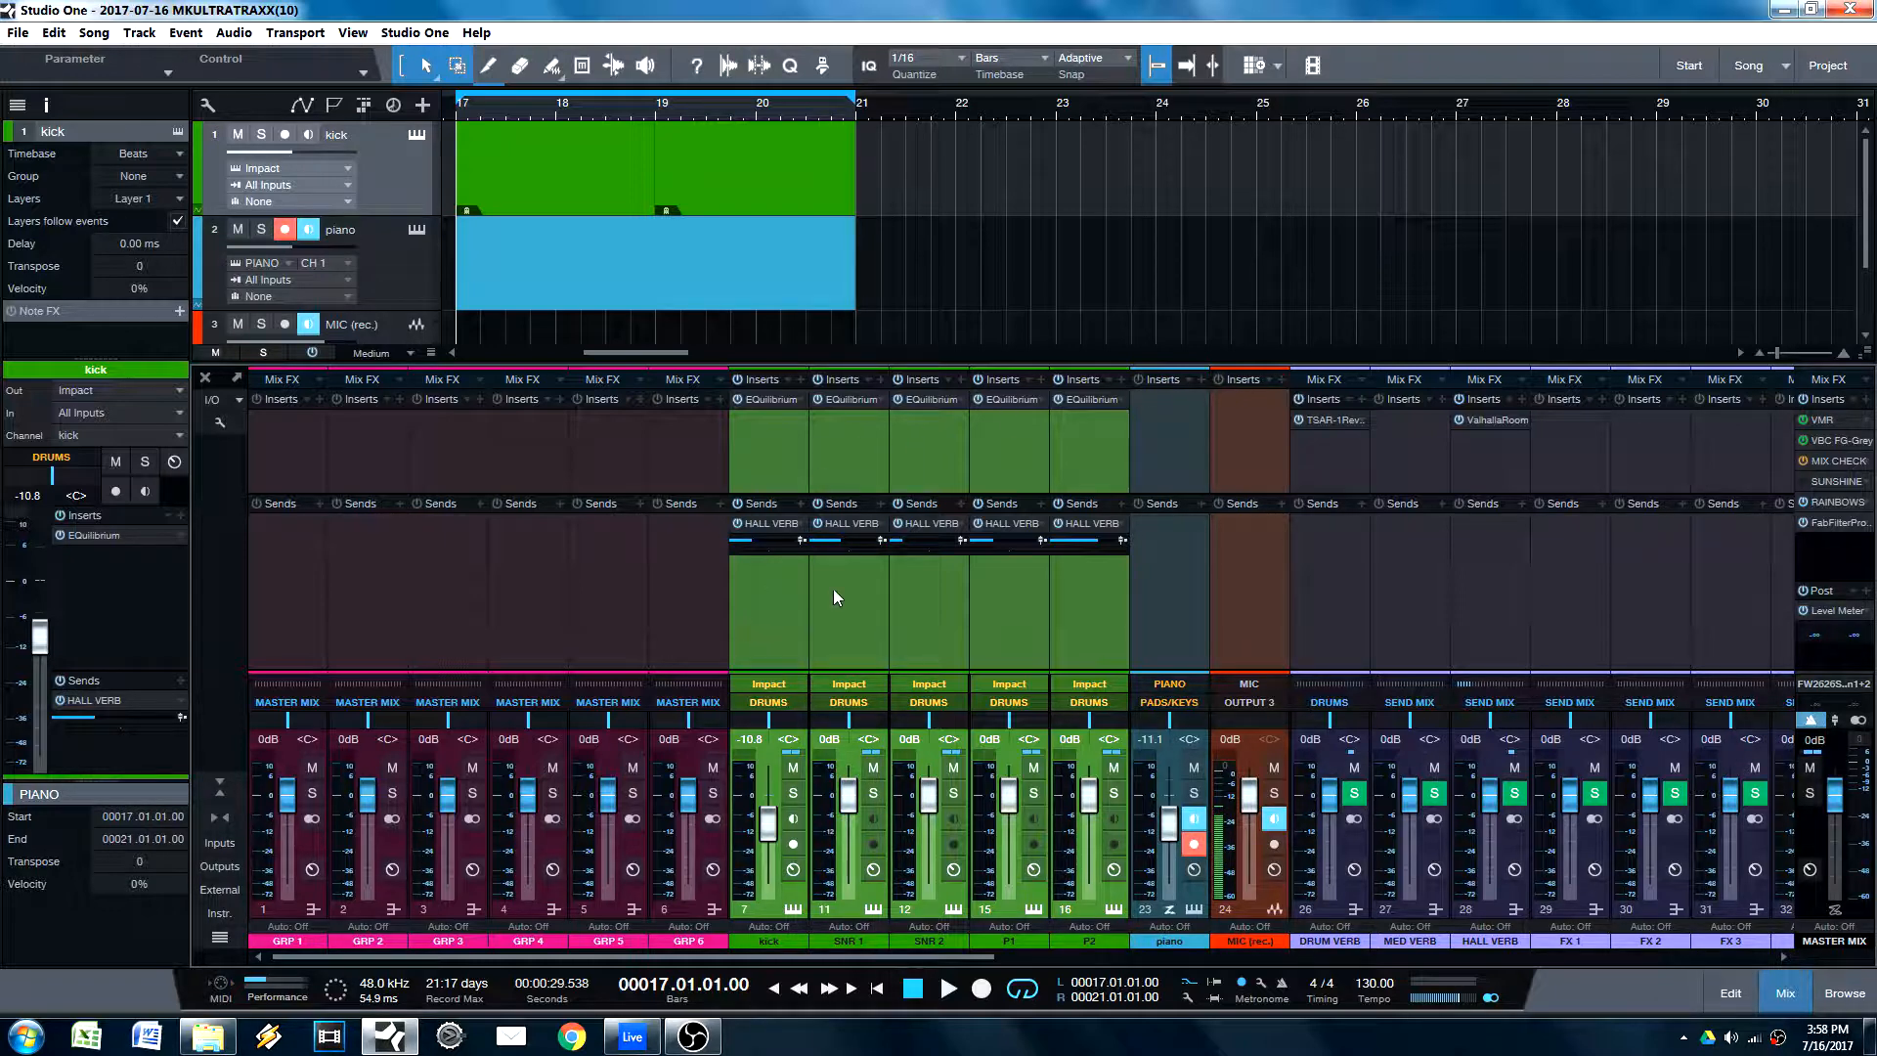
pyautogui.hotkey('ctrl', 'z')
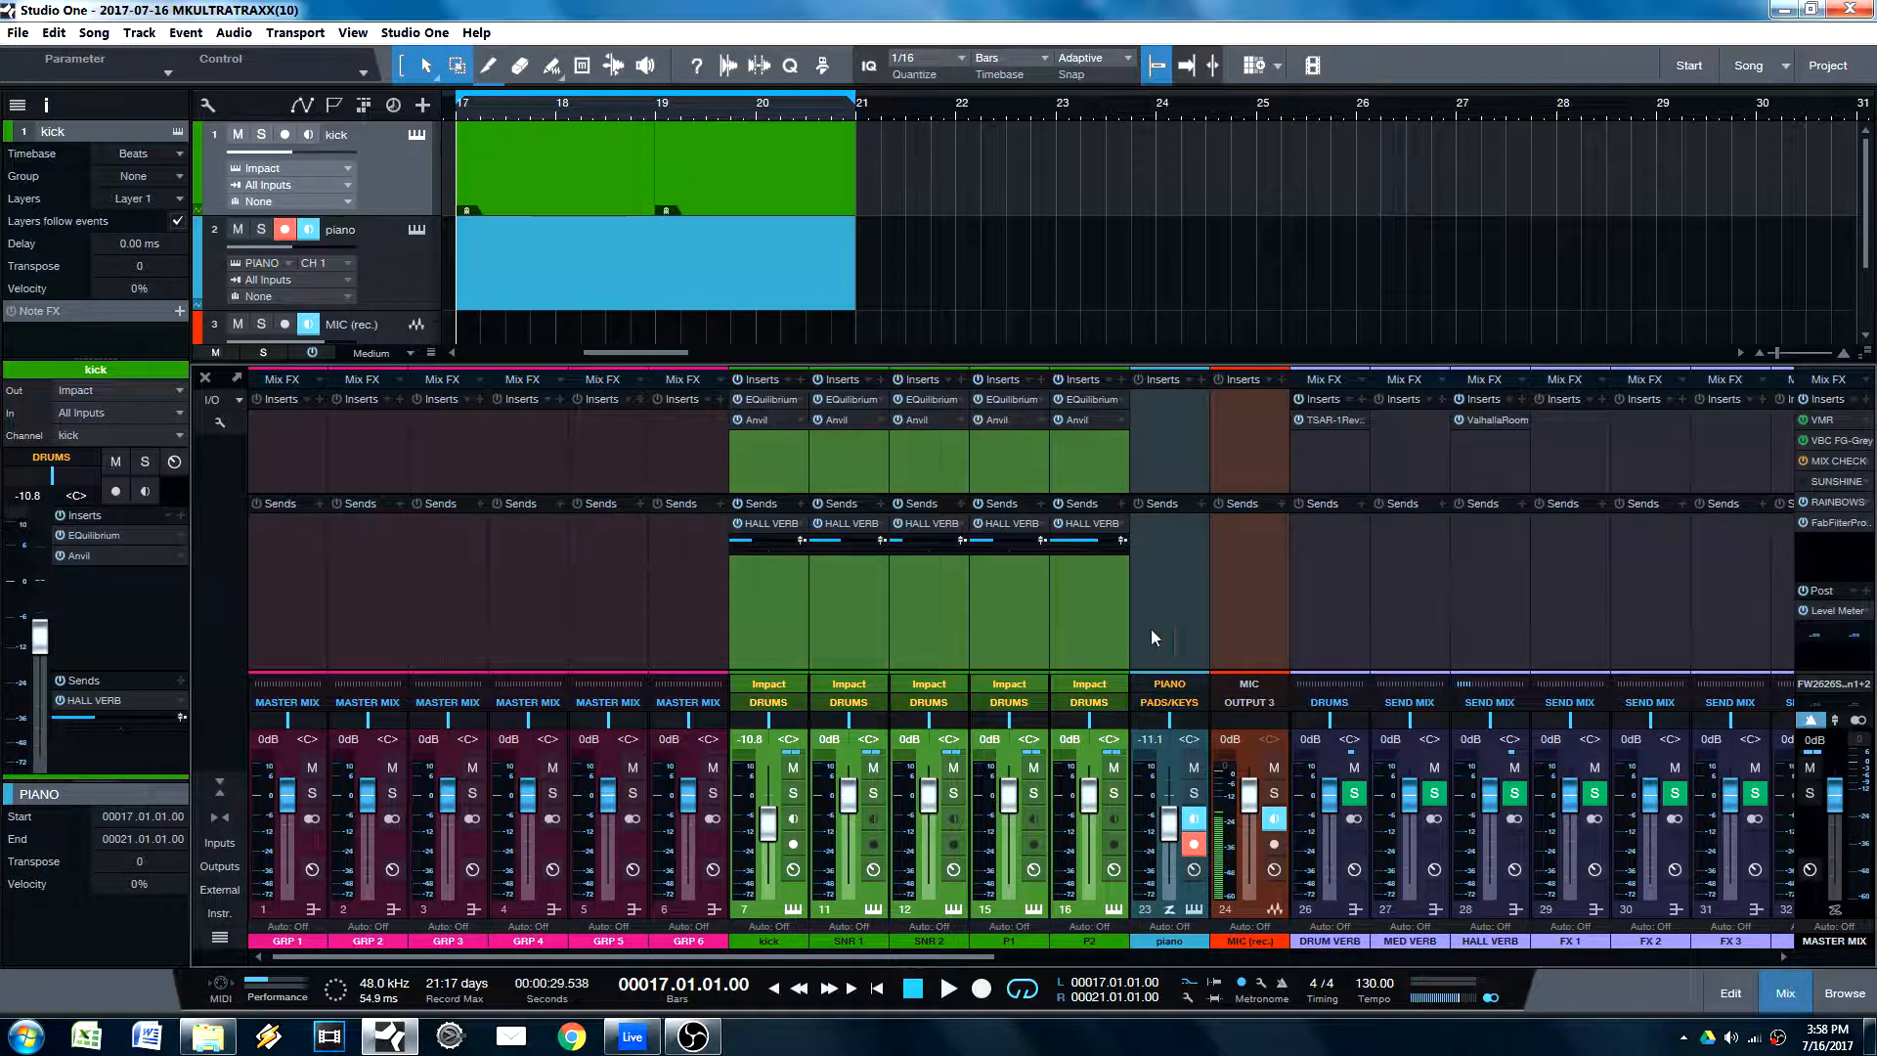
# Step: Build a combined channel selection of kick, SNR 1, SNR 2, P1, DRUM VERB, MED VERB and HALL VERB
pyautogui.click(997, 649)
pyautogui.keyDown('ctrl'); pyautogui.click(786, 641); pyautogui.keyUp('ctrl')
pyautogui.keyDown('ctrl'); pyautogui.click(829, 640); pyautogui.keyUp('ctrl')
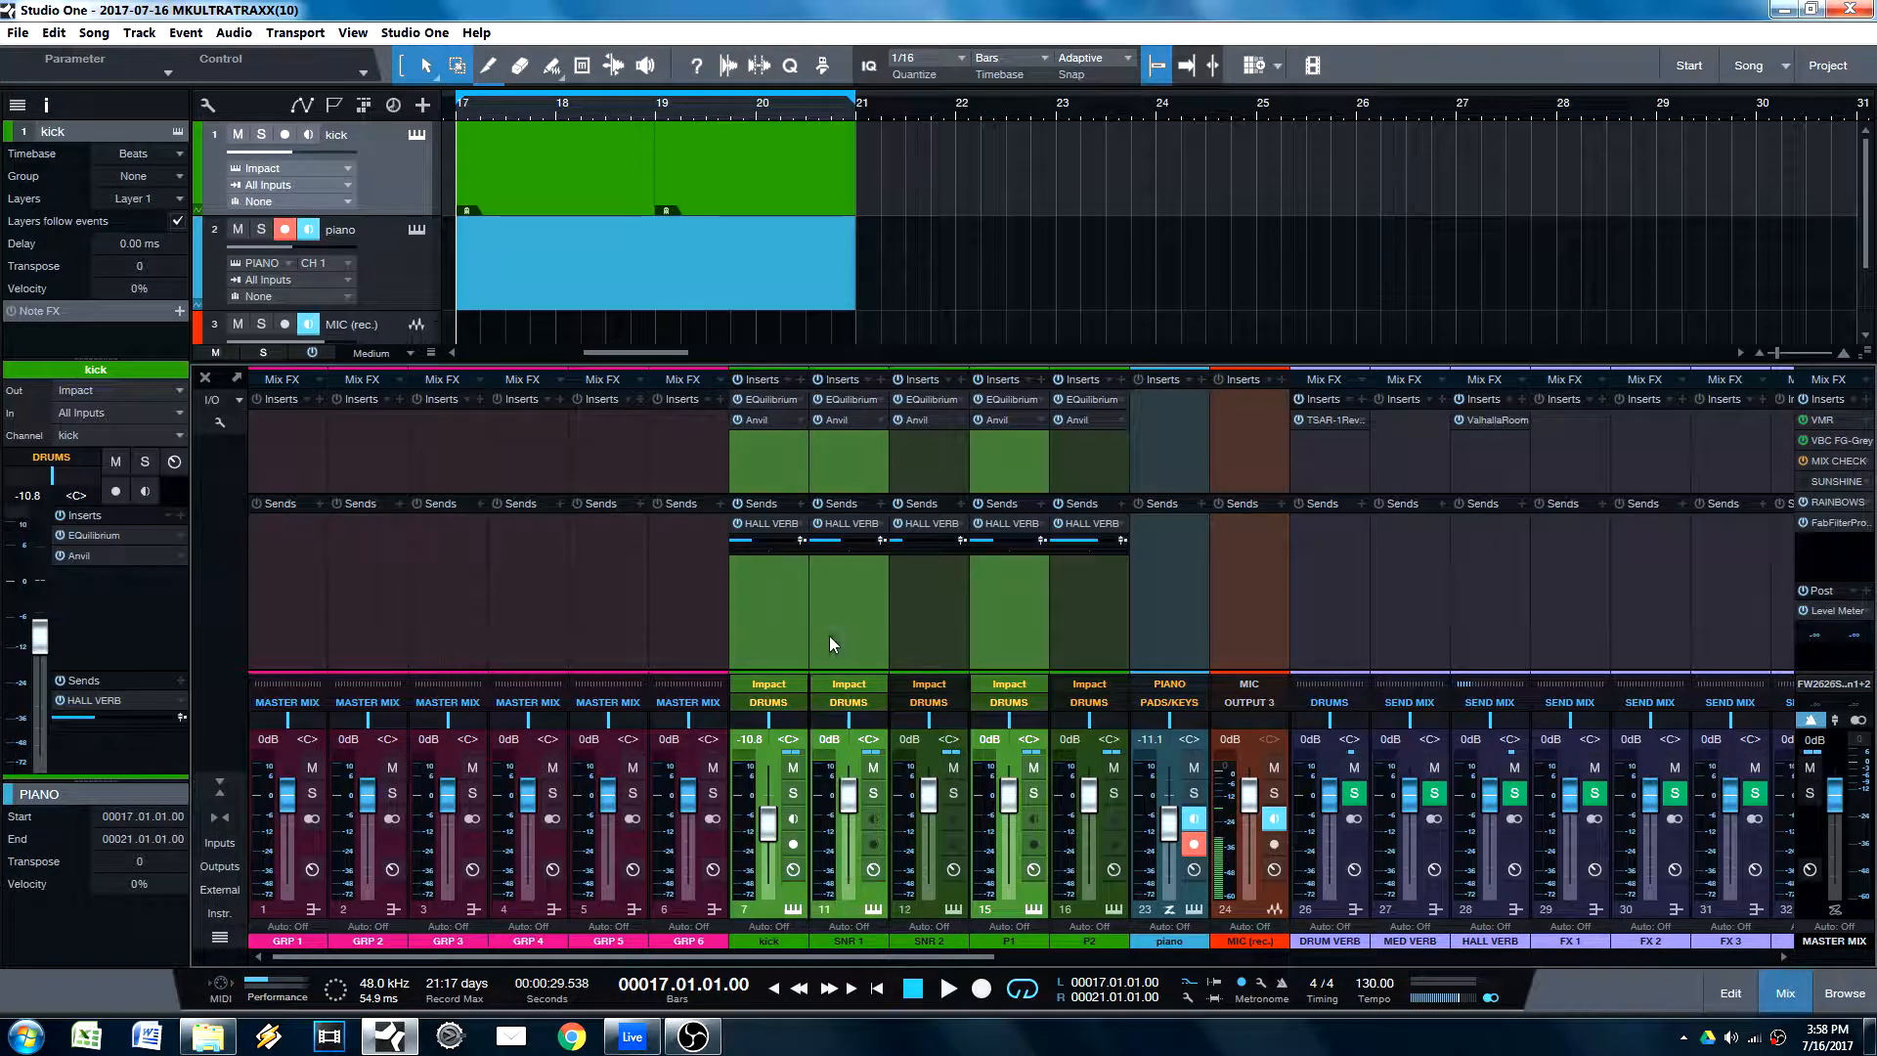
pyautogui.keyDown('ctrl'); pyautogui.click(913, 649); pyautogui.keyUp('ctrl')
pyautogui.keyDown('ctrl'); pyautogui.click(1315, 723); pyautogui.keyUp('ctrl')
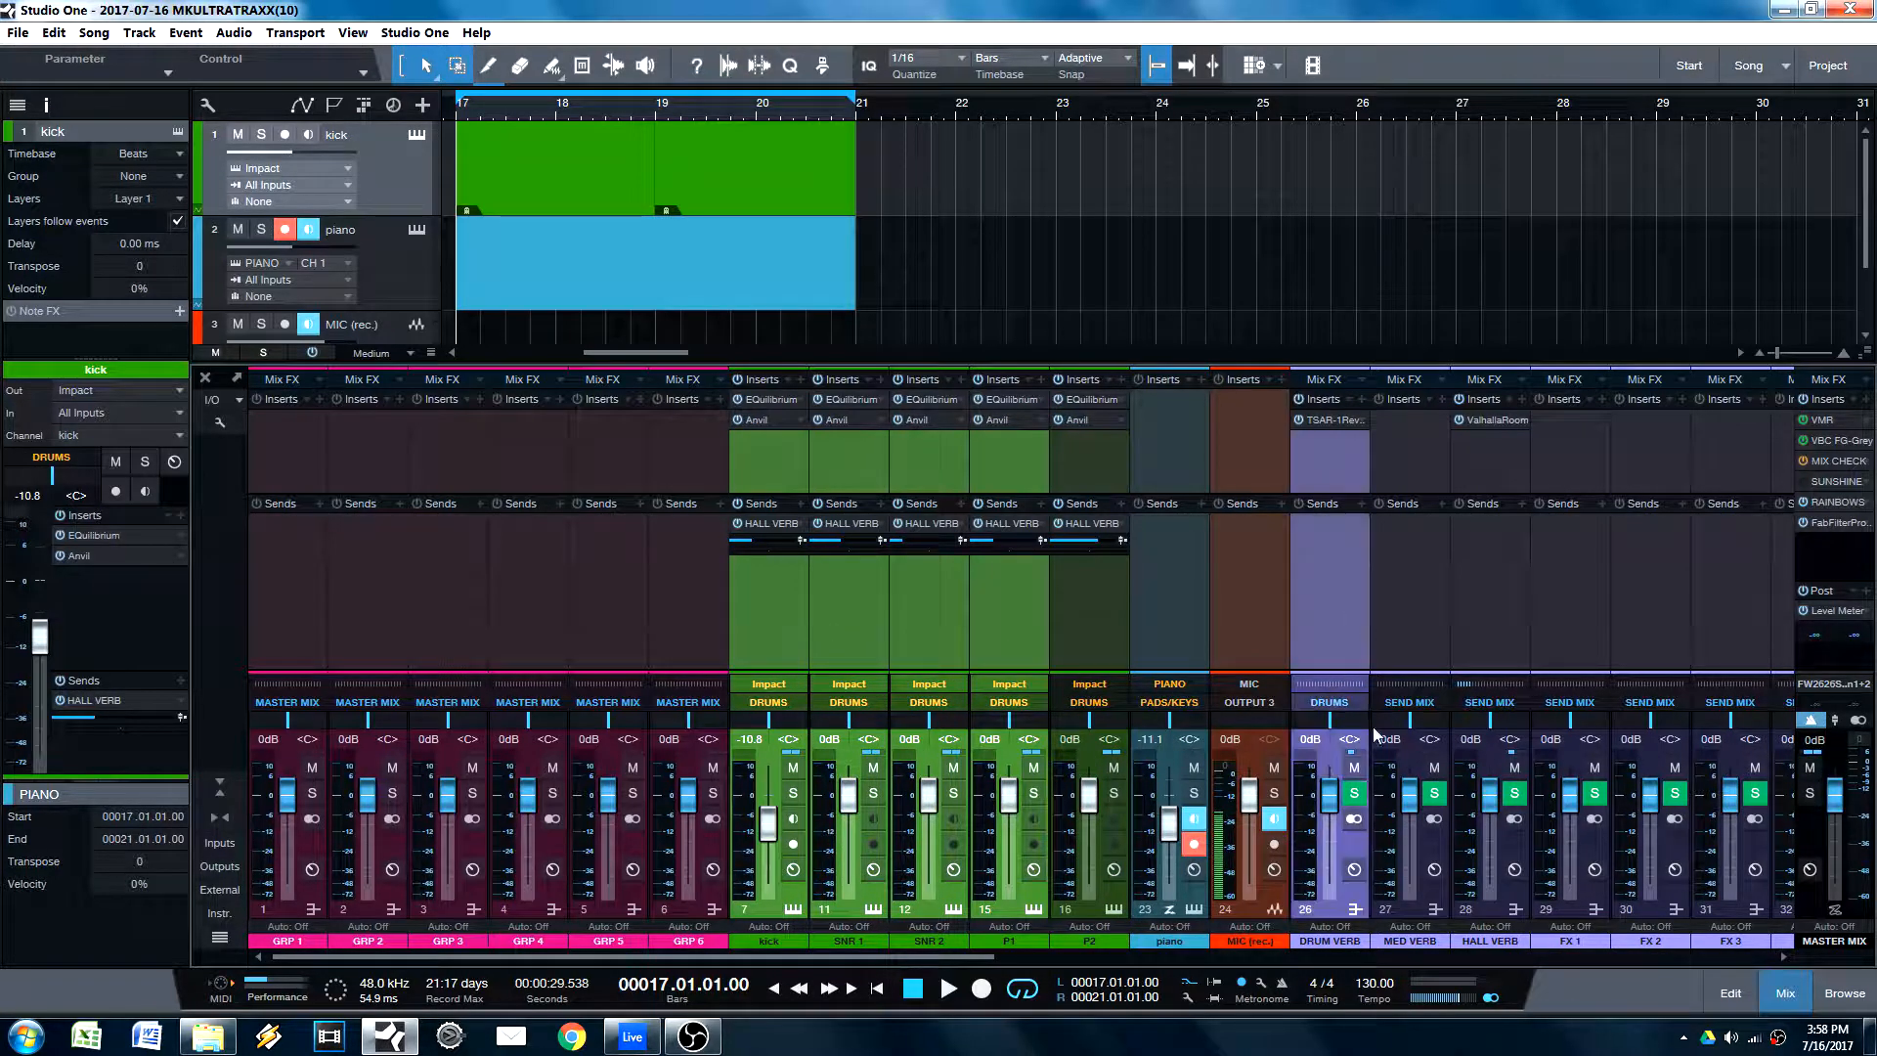
pyautogui.keyDown('ctrl'); pyautogui.click(1418, 729); pyautogui.keyUp('ctrl')
pyautogui.keyDown('ctrl'); pyautogui.click(1458, 729); pyautogui.keyUp('ctrl')
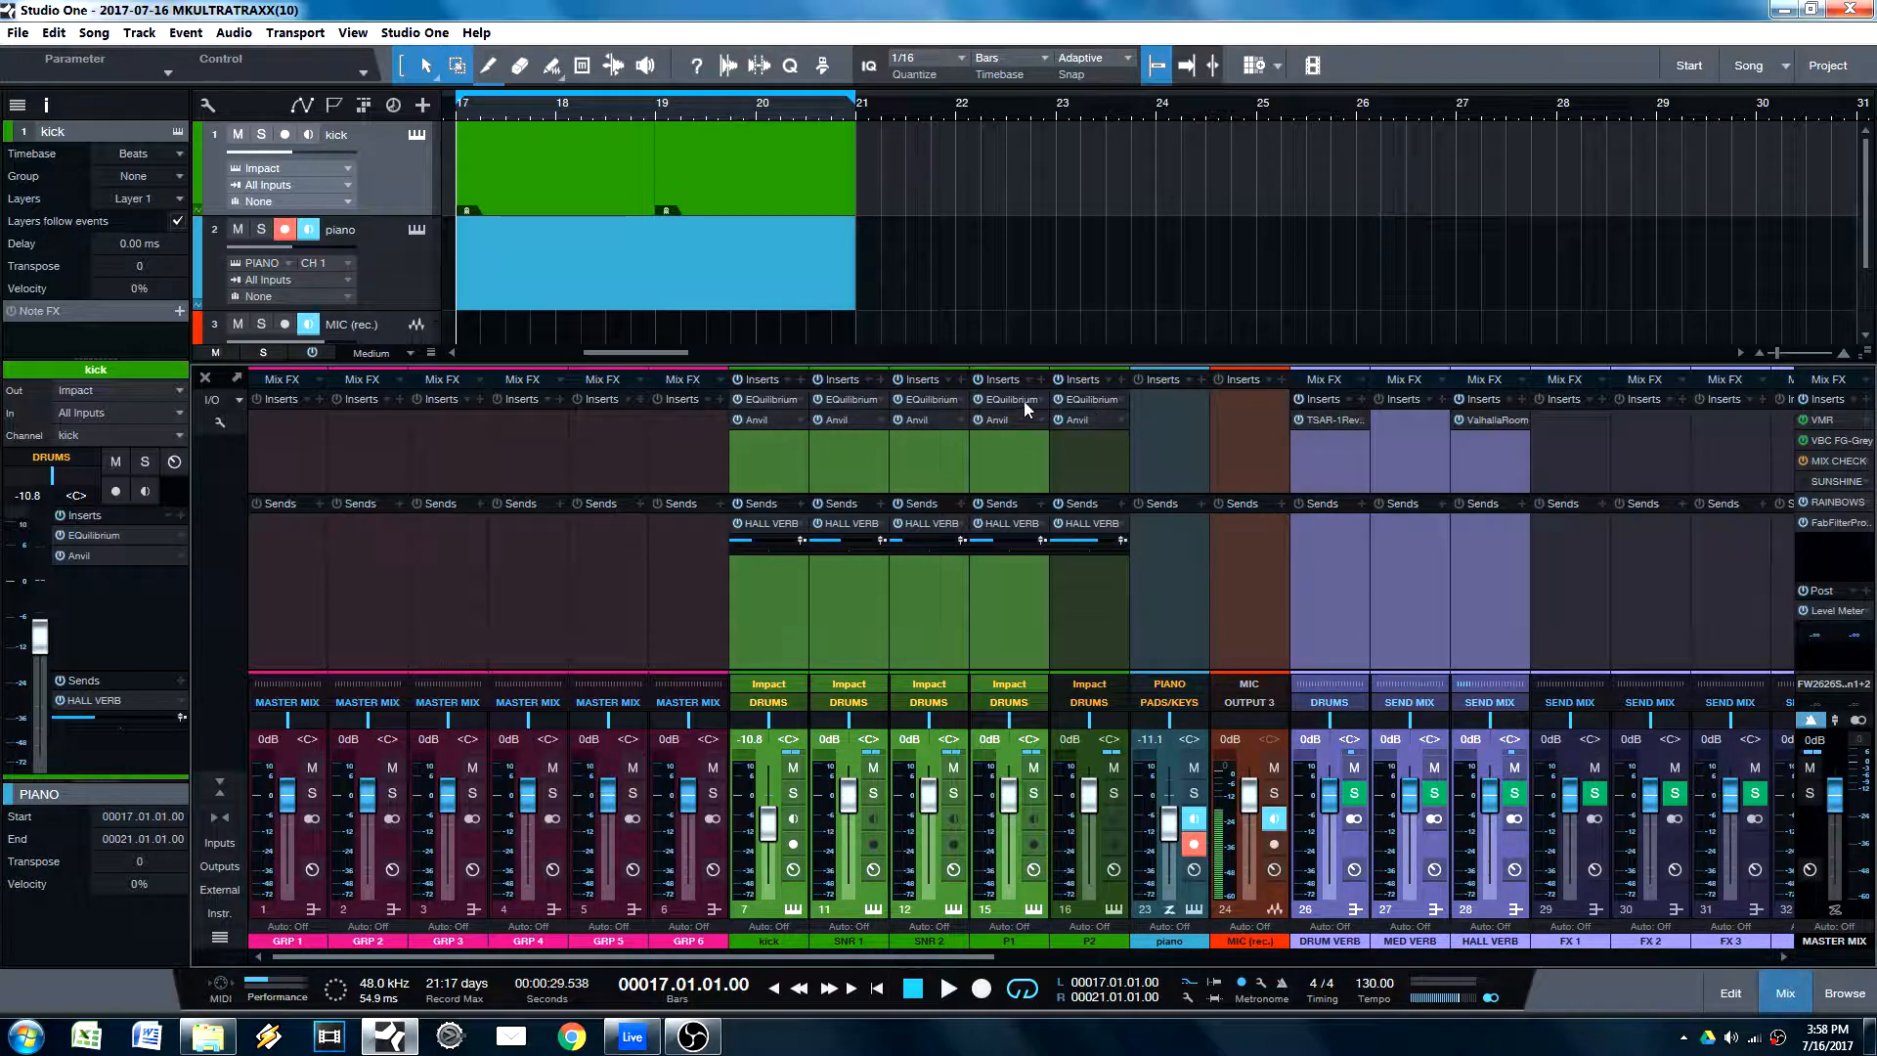
# Step: Switch the kick's EQuilibrium insert off and on again while several channels are selected
pyautogui.click(737, 399)
pyautogui.click(739, 400)
pyautogui.doubleClick(779, 527)
pyautogui.click(1077, 626)
pyautogui.click(988, 624)
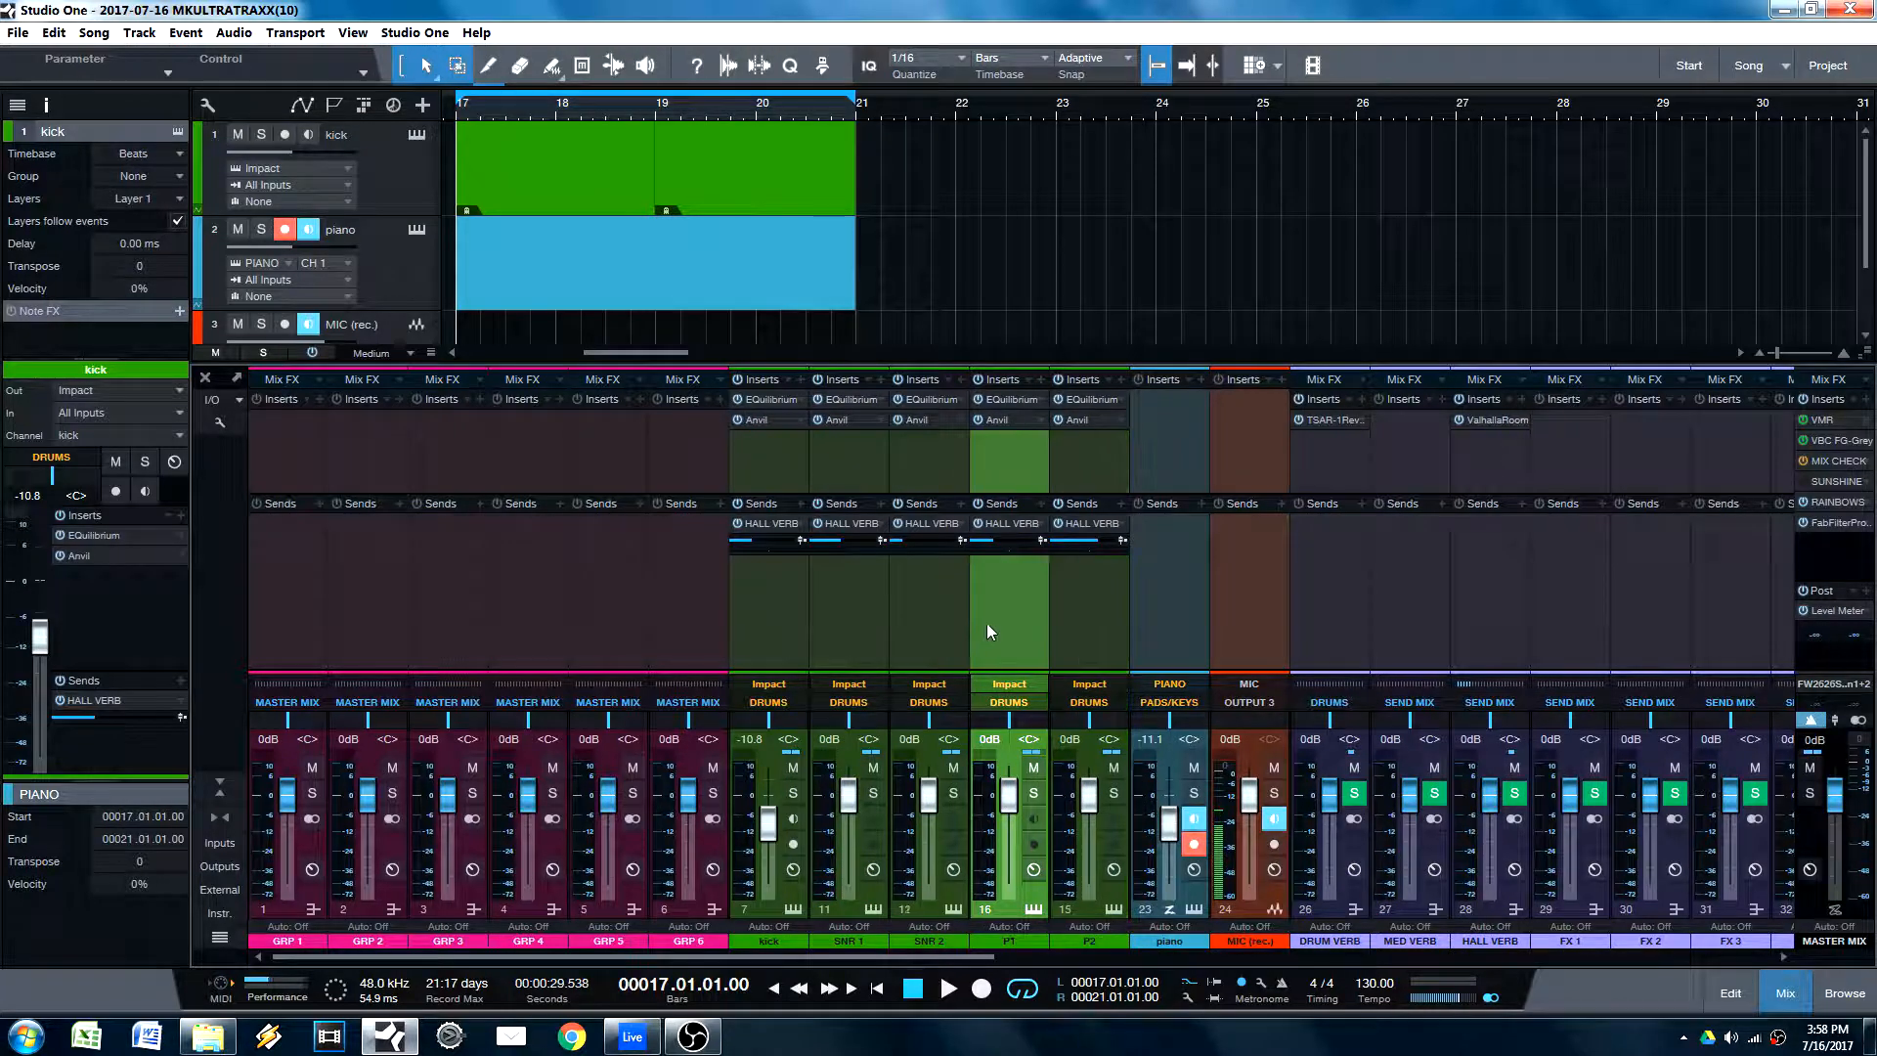
pyautogui.click(928, 623)
pyautogui.click(849, 620)
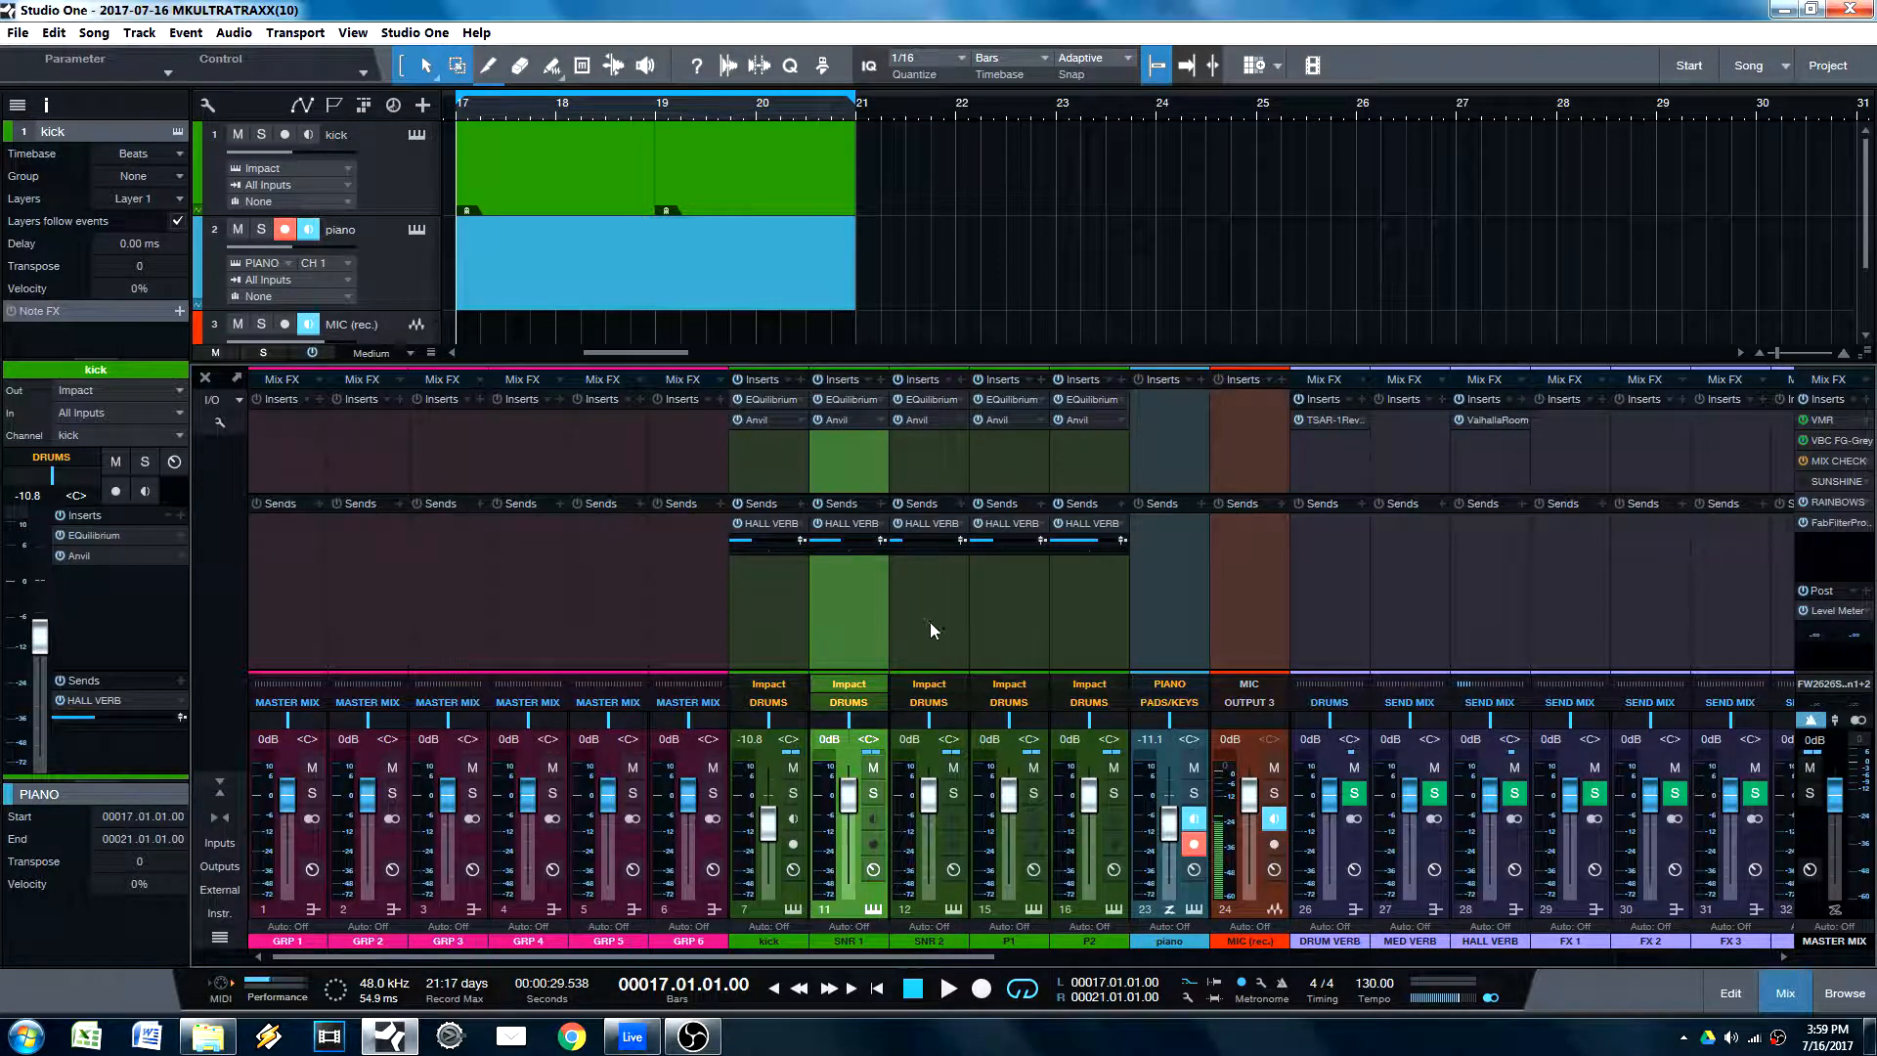